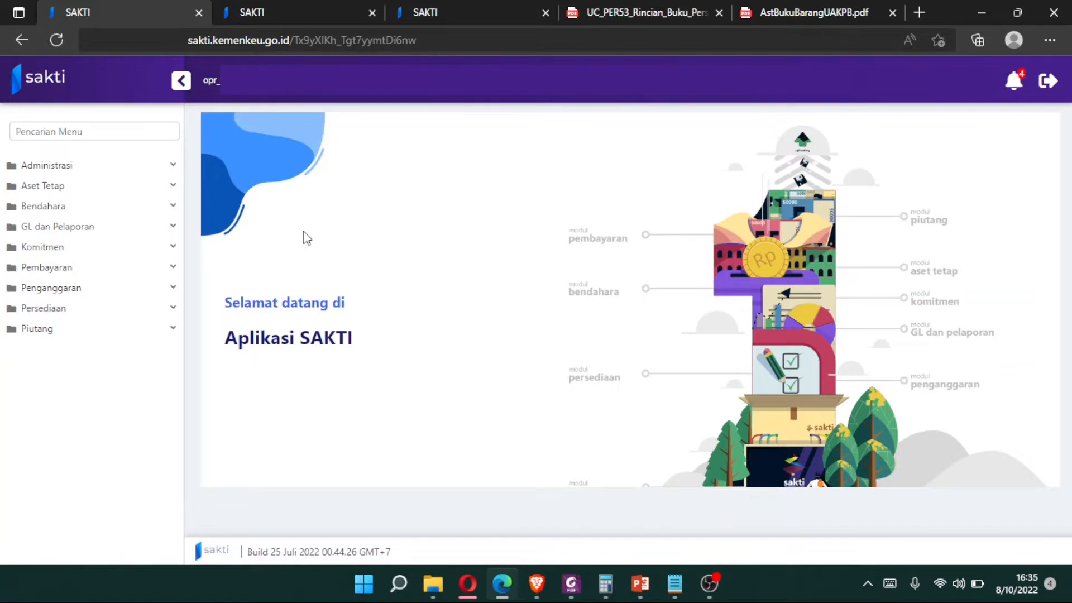
Open the Reklasifikasi Keluar transaction under Aset Tetap's BMN disposals (Penghapusan) and start recording a new entry
left_click(117, 181)
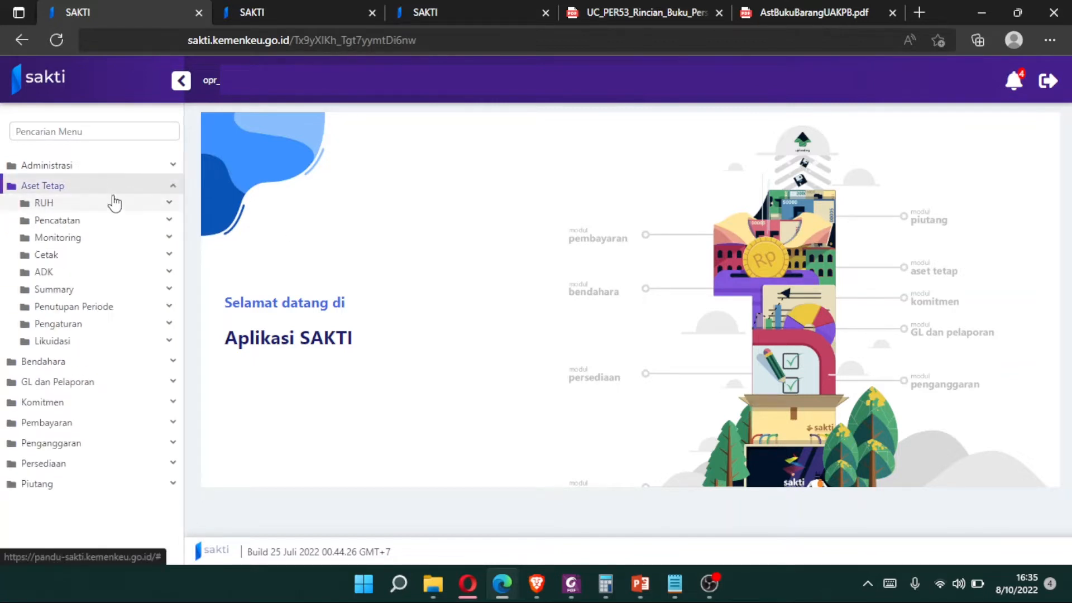
left_click(114, 203)
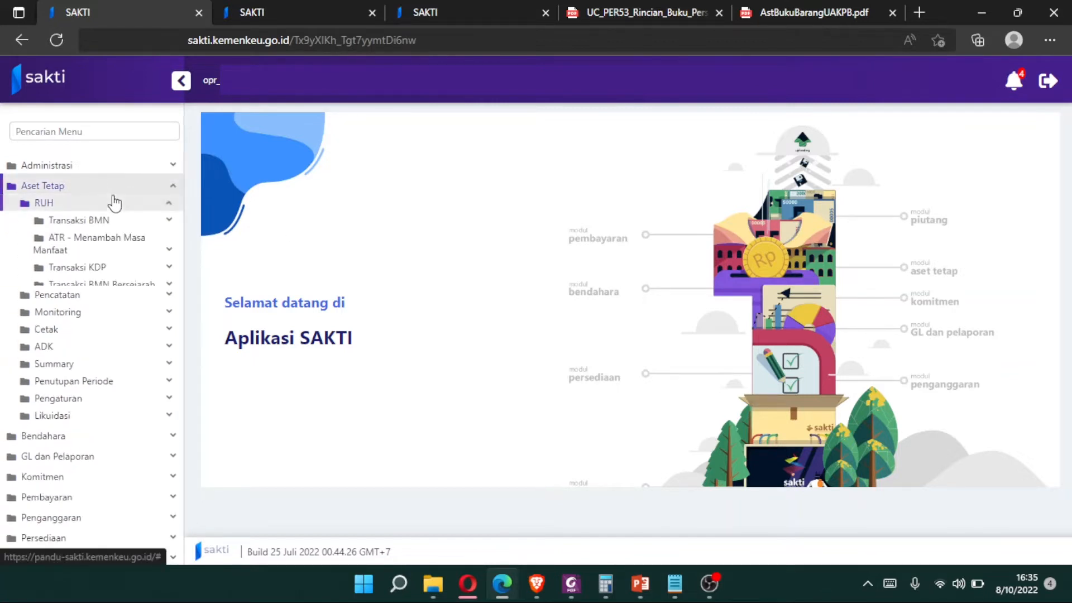
left_click(135, 222)
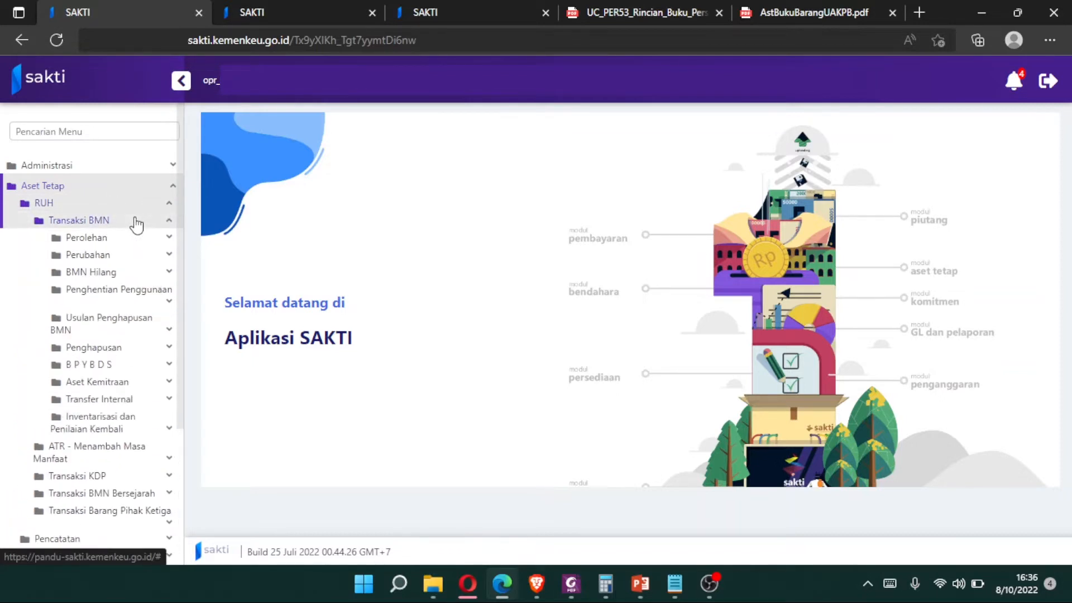
left_click(149, 352)
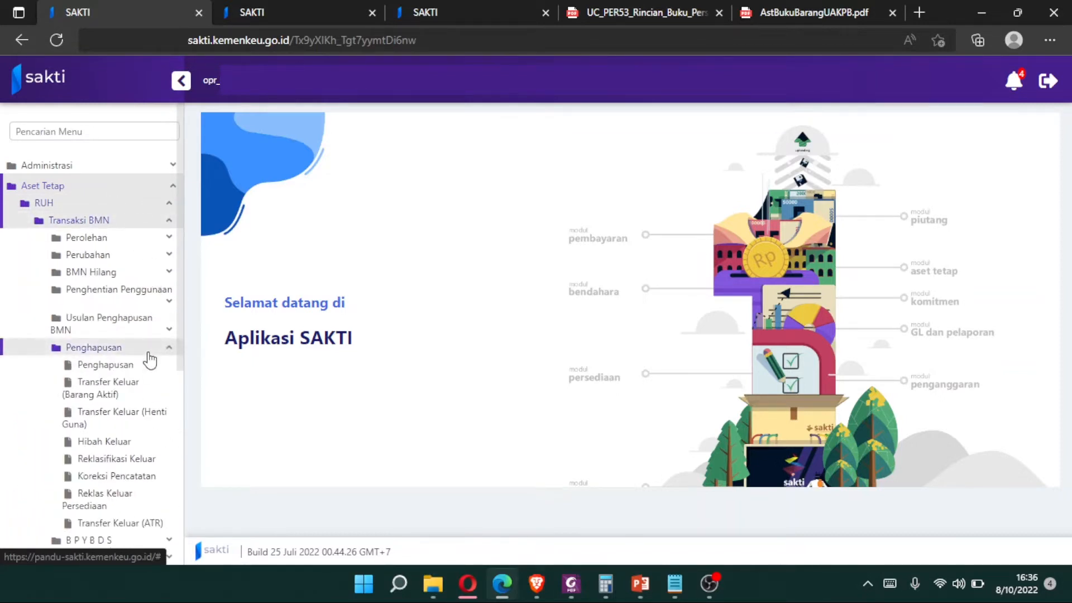
left_click(159, 464)
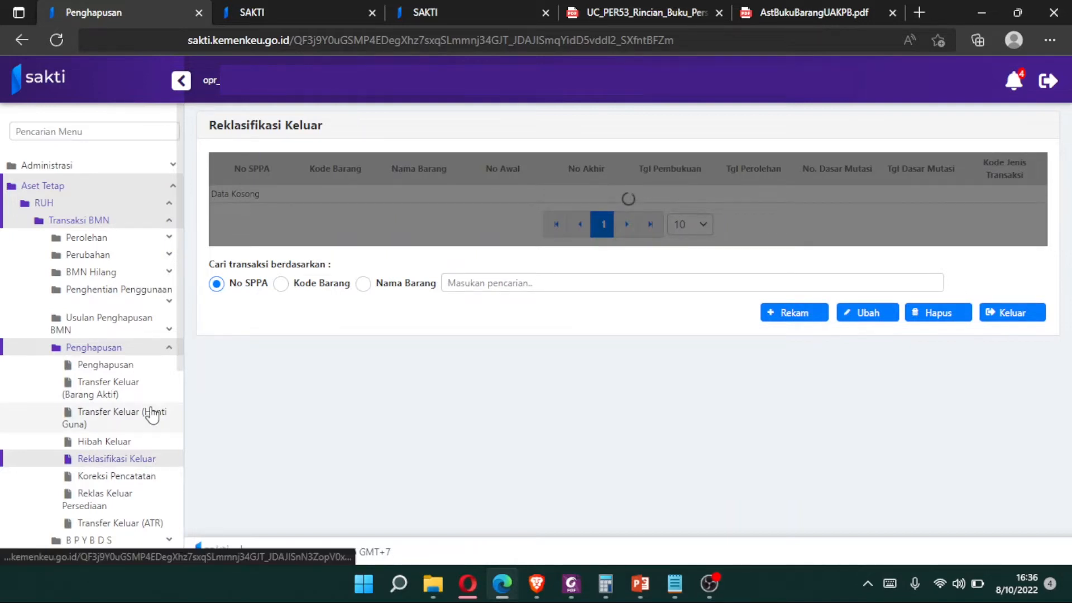
left_click(138, 353)
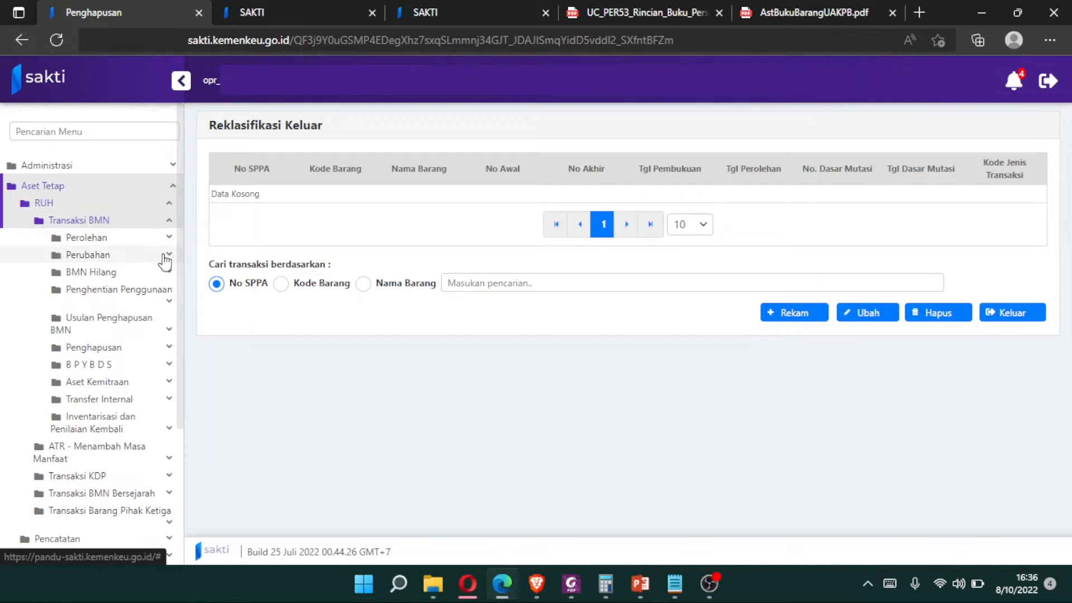
left_click(128, 349)
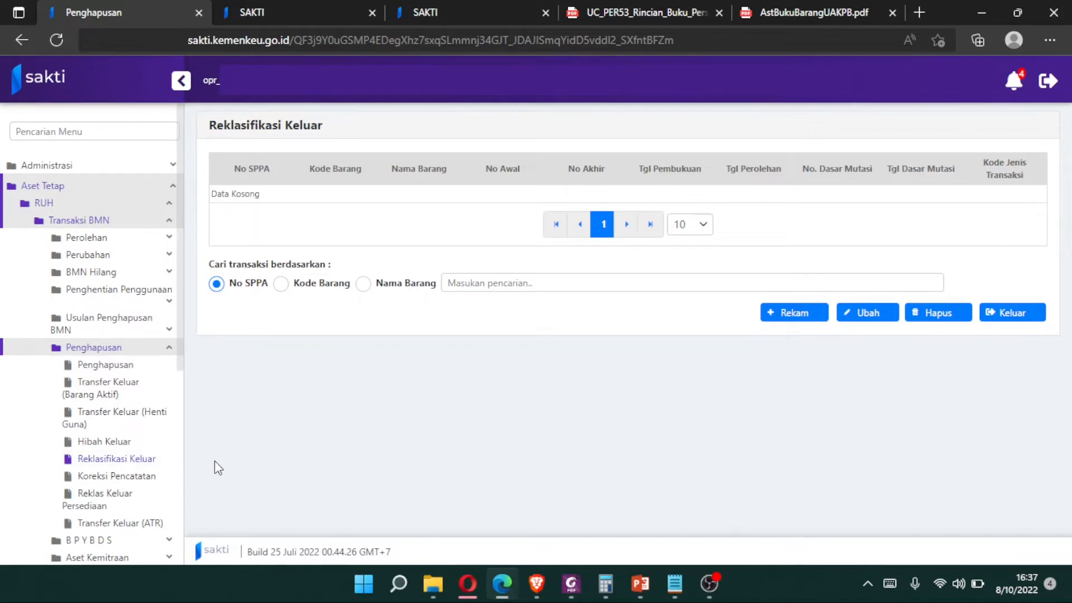
left_click(805, 314)
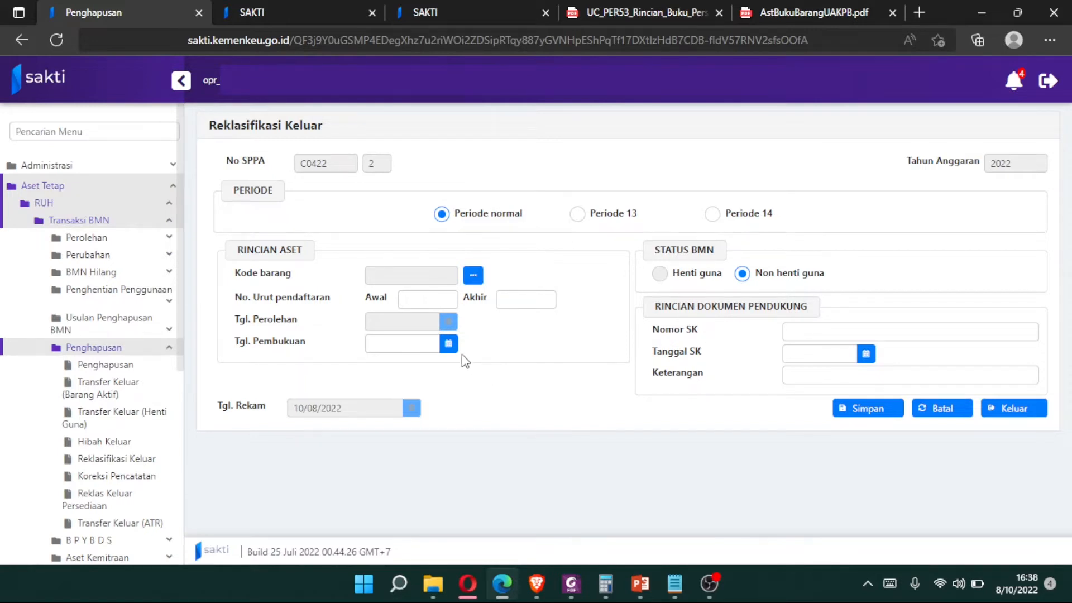
left_click(110, 239)
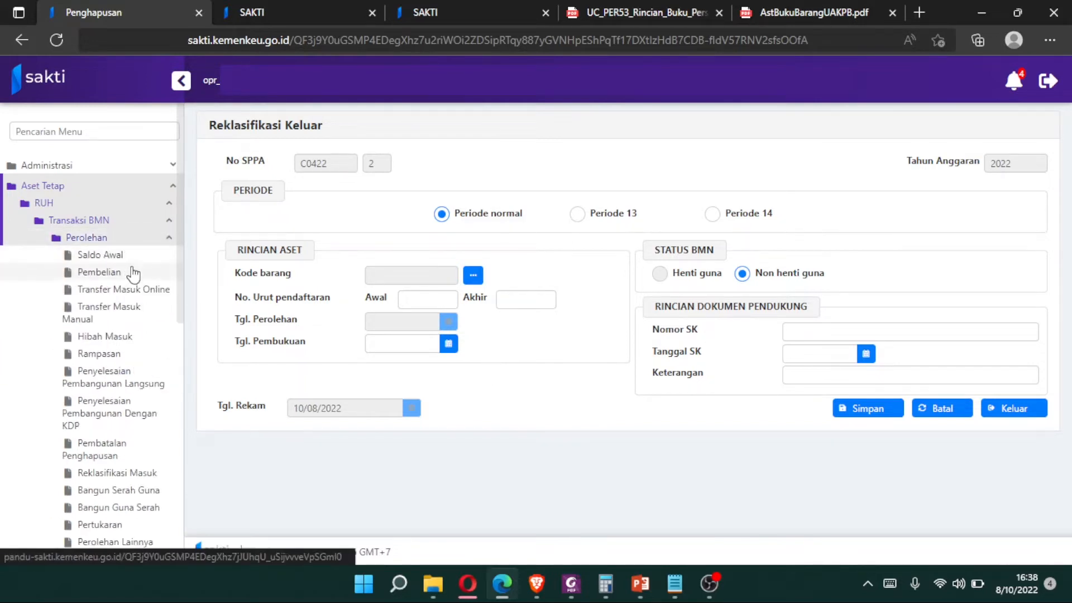
left_click(142, 239)
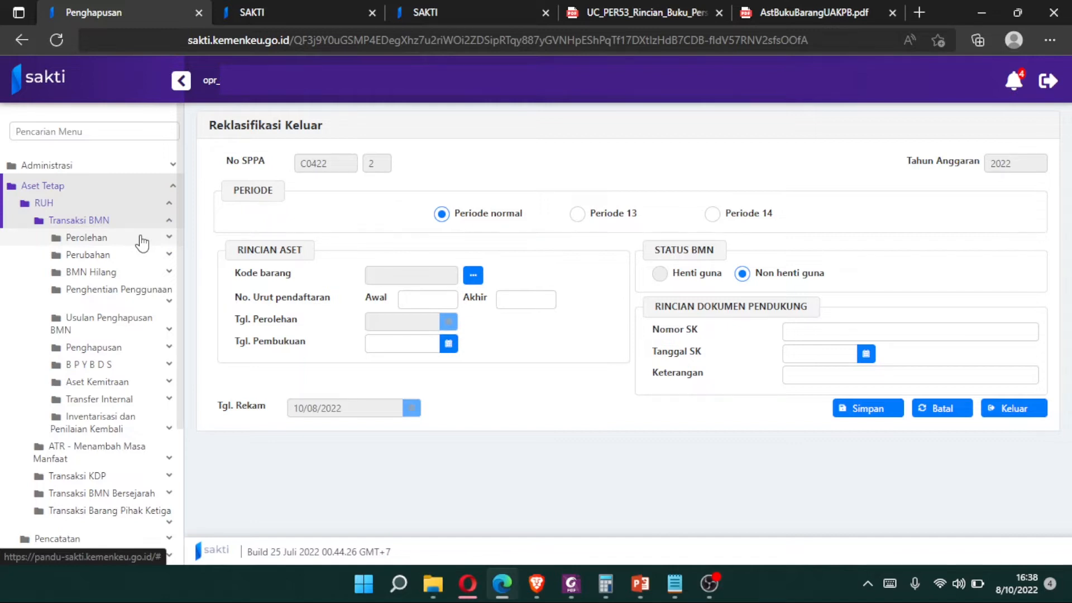
left_click(473, 274)
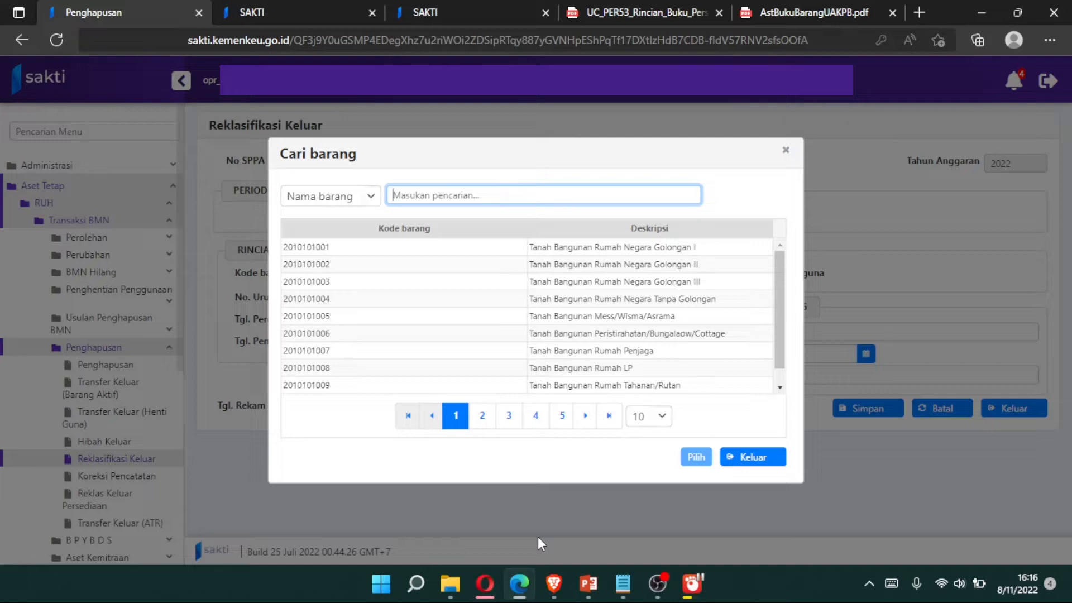
type("lap t")
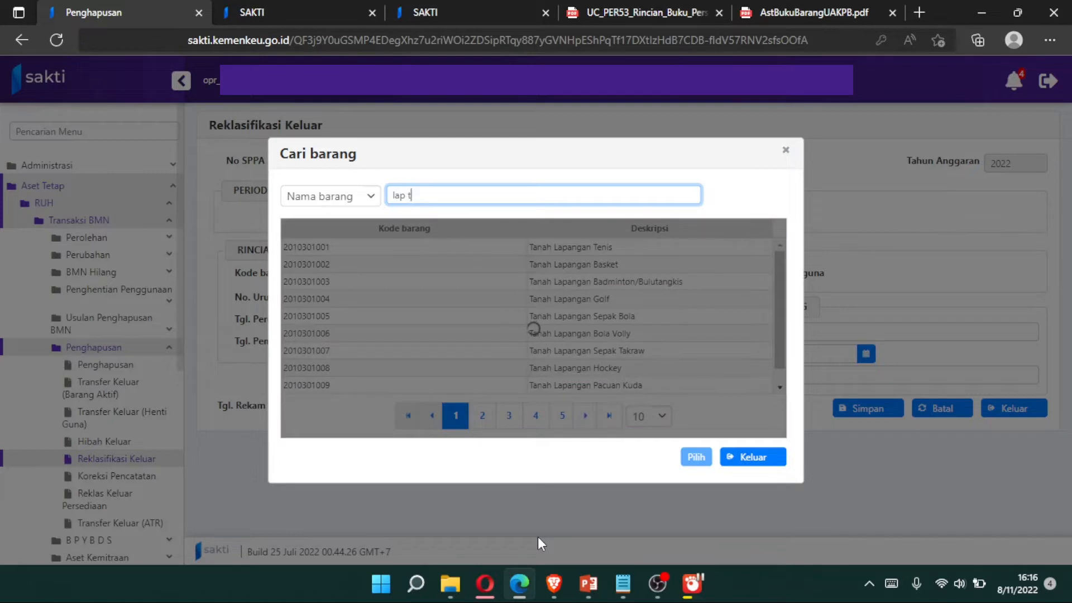
type("op")
left_click(534, 323)
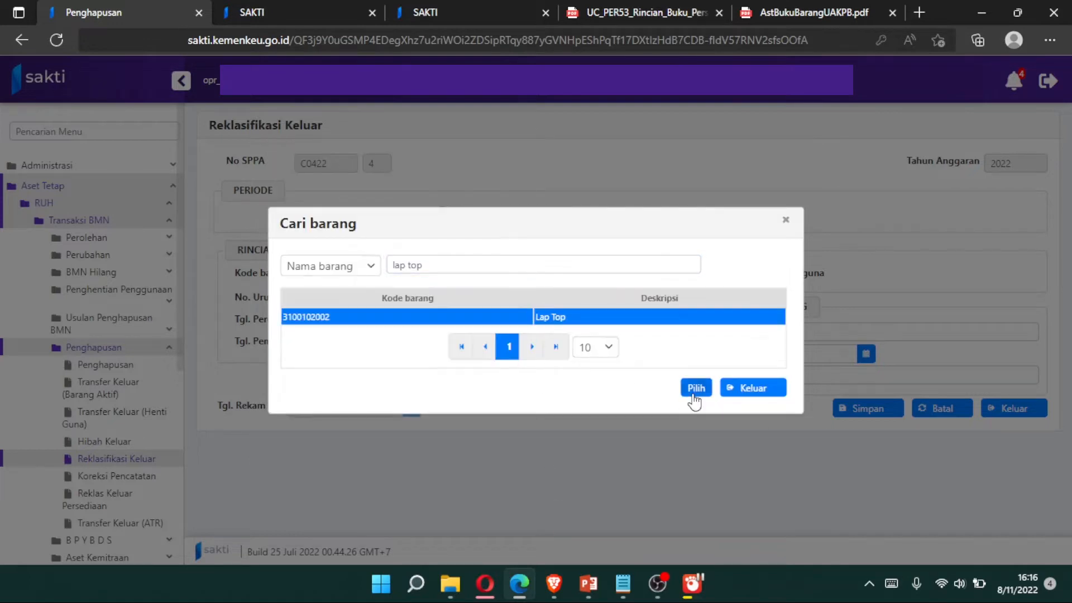
left_click(696, 388)
Set the asset's No. Urut pendaftaran range to Awal 8 and Akhir 8
left_click(438, 309)
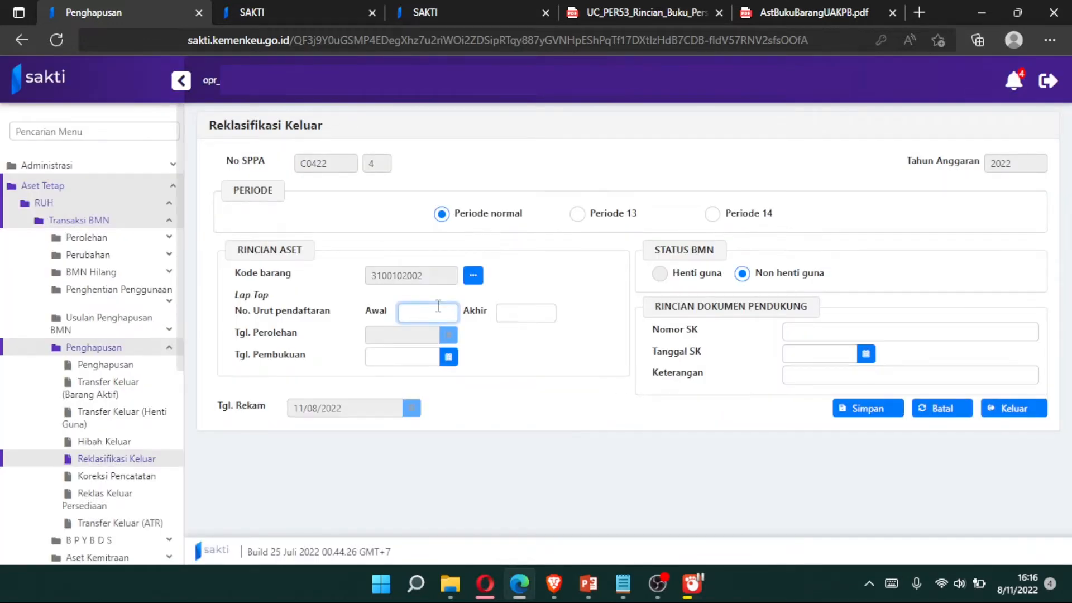
type("8")
key("Tab")
type("8")
Set the Tgl. Pembukuan of the outgoing reclassification to 21/04/2022
key("Tab")
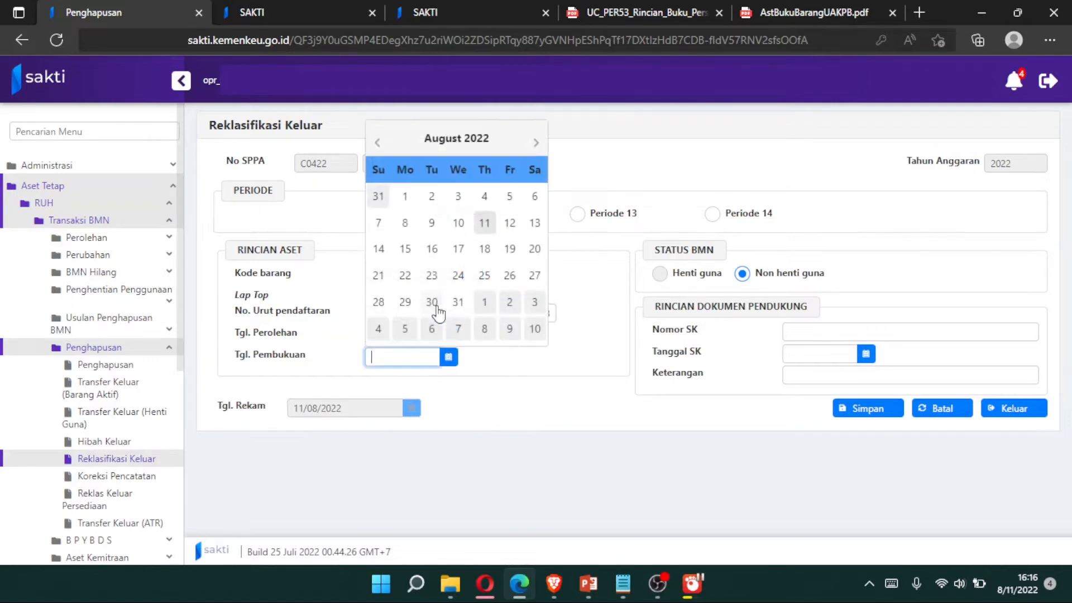
left_click(374, 144)
left_click(375, 145)
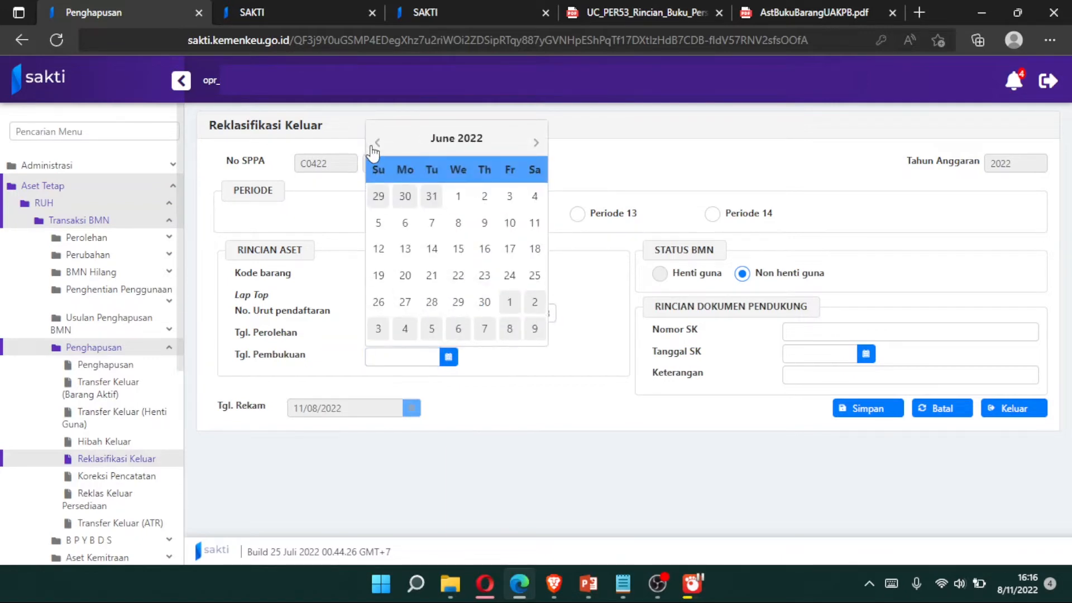
left_click(375, 145)
left_click(375, 145)
left_click(482, 279)
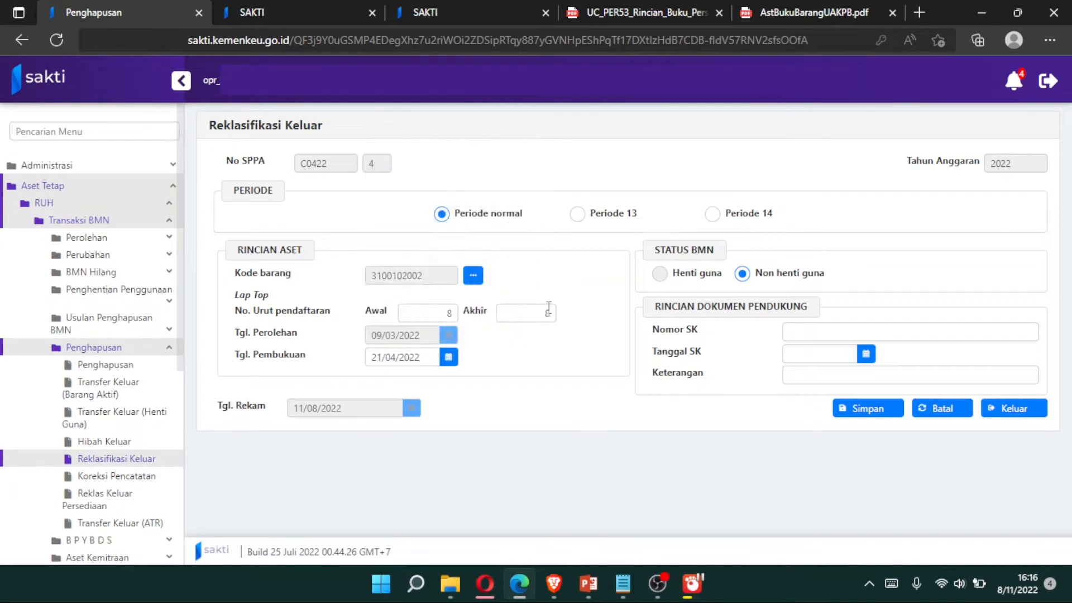
Enter RK-01 as the Nomor SK of the supporting document
key("Tab")
key("Tab")
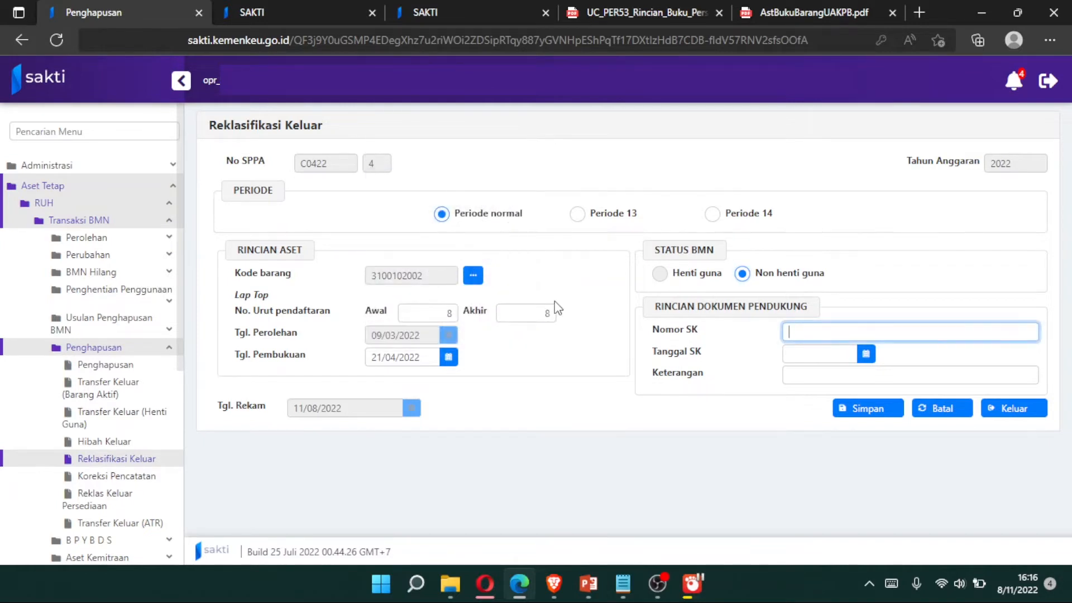
key("Caps_Lock")
type("RK-01")
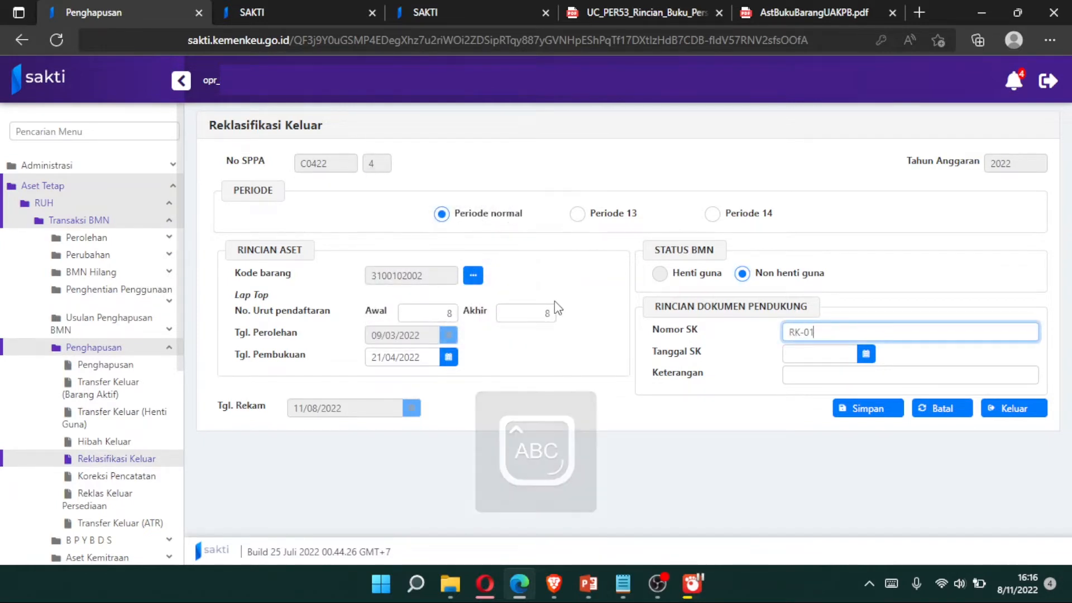
Set the Tanggal SK to 21/04/2022 and save the outgoing reclassification, confirming the save
key("Tab")
left_click(802, 136)
left_click(801, 137)
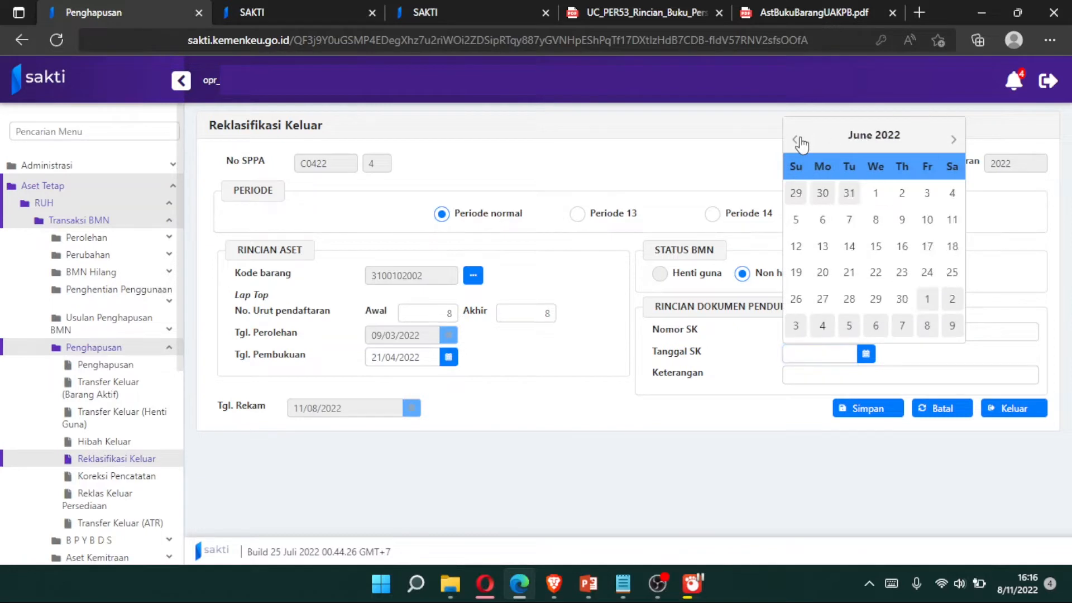
left_click(802, 137)
left_click(802, 137)
left_click(903, 273)
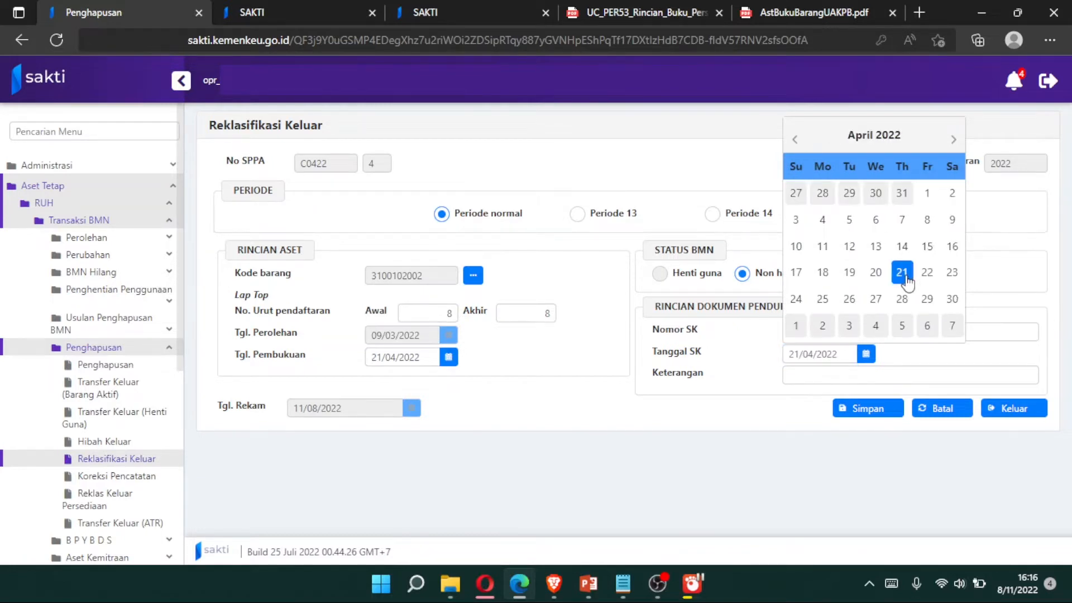
left_click(869, 409)
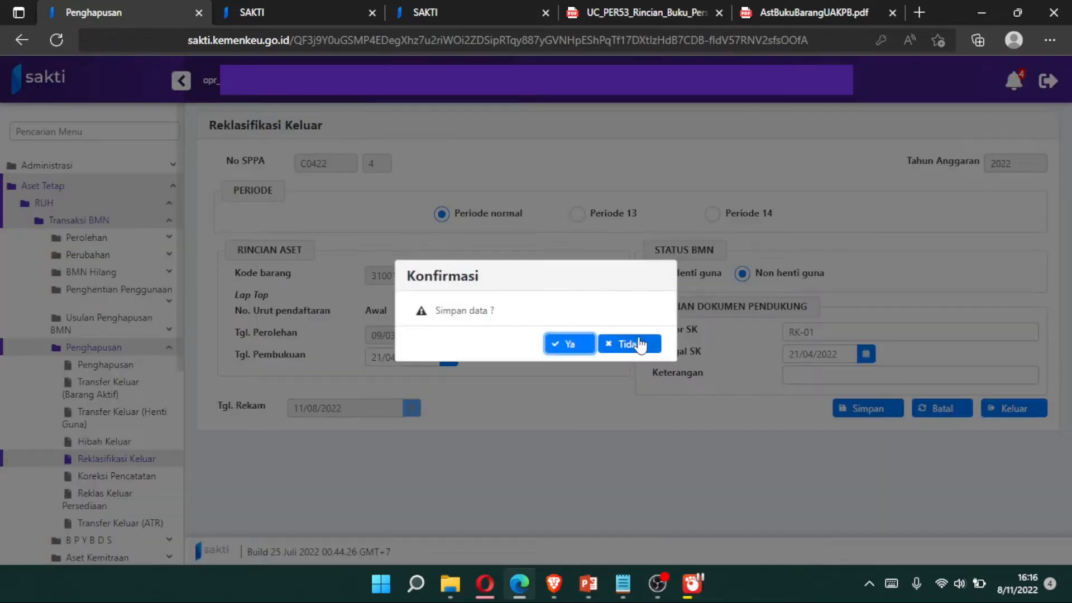
left_click(570, 345)
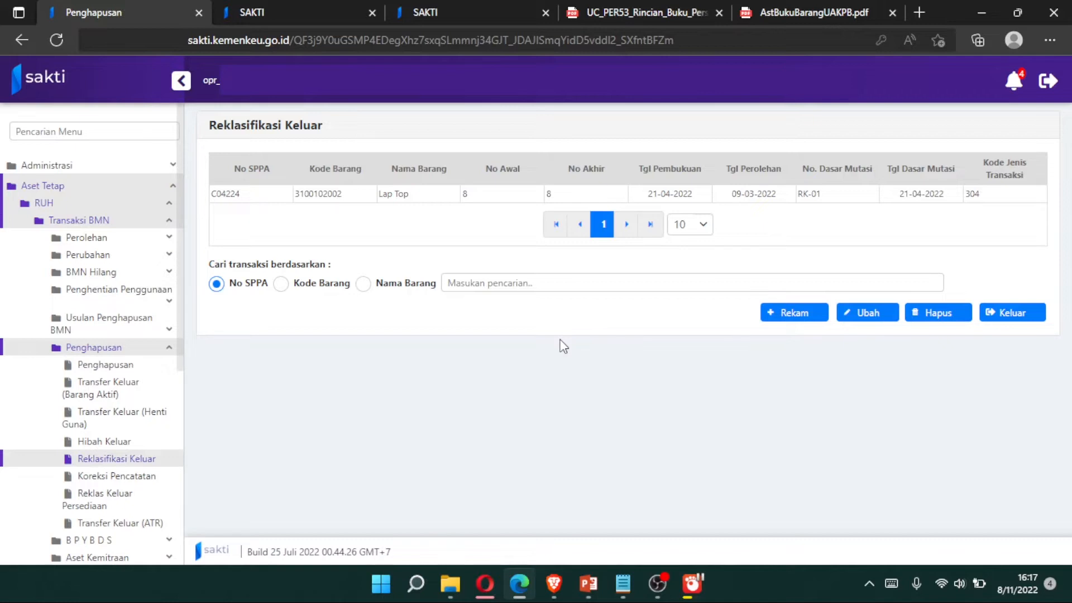
In the validator's SAKTI session, open the Aset Tetap Validasi page and validate the Lap Top reclassification transaction
left_click(339, 7)
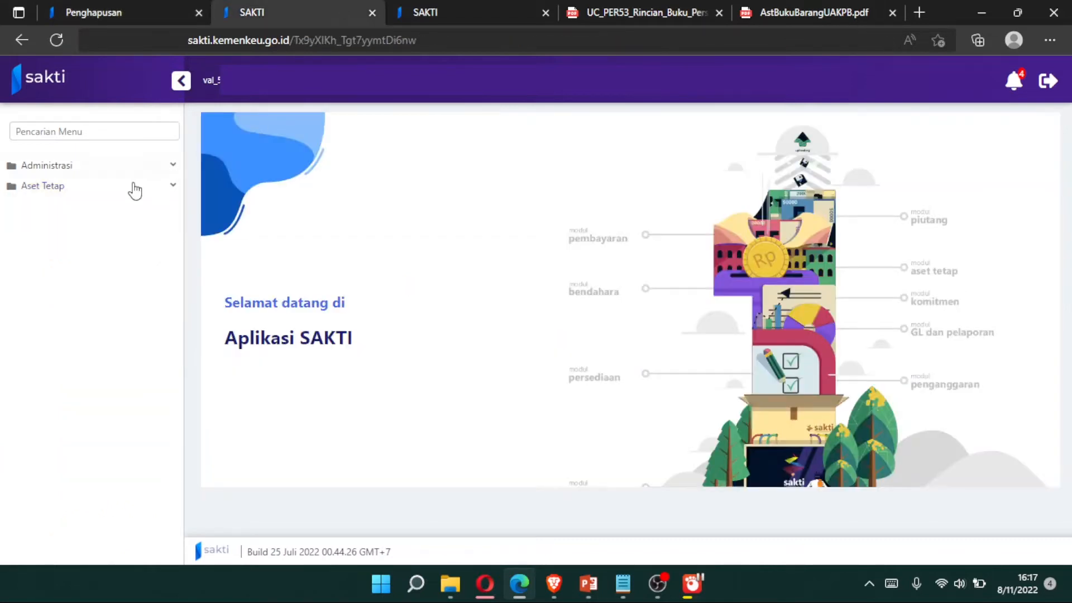
left_click(113, 193)
left_click(115, 205)
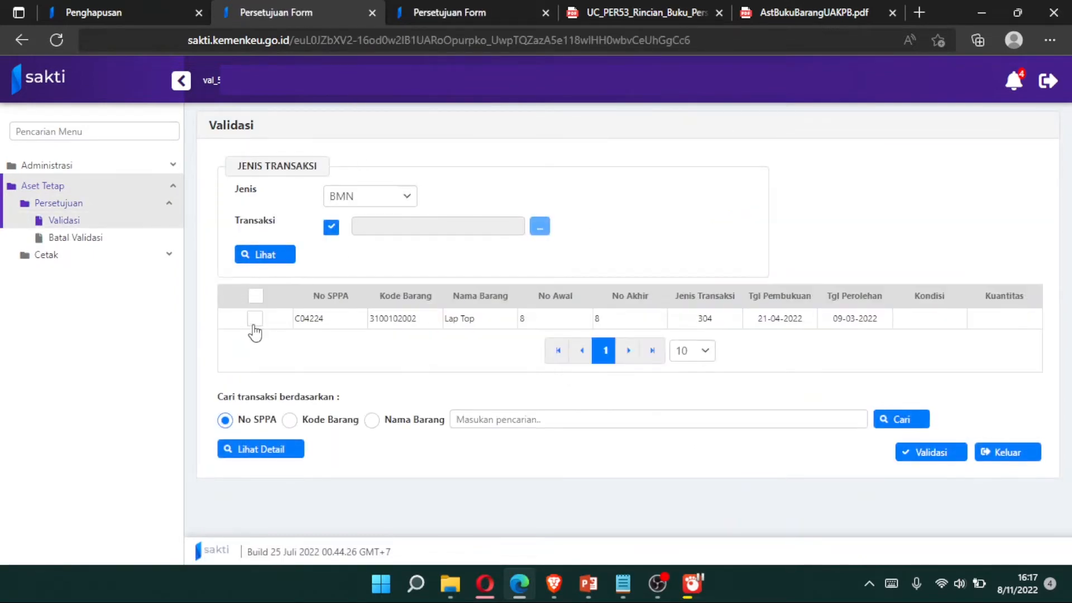
left_click(255, 318)
left_click(930, 455)
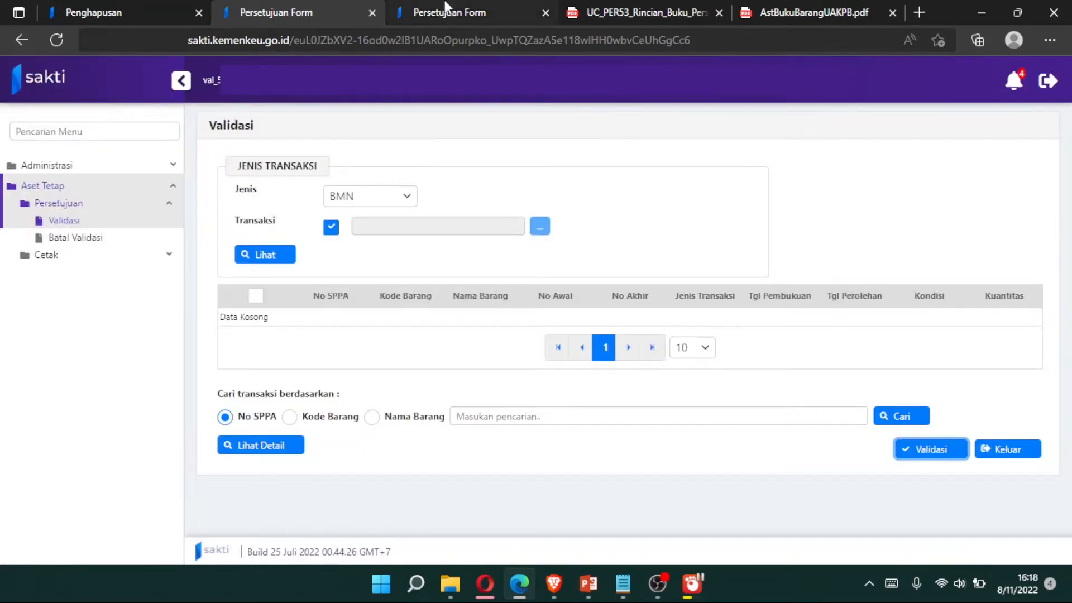
In the approver's SAKTI session, approve the Lap Top transaction on the Persetujuan Transaksi page
left_click(449, 11)
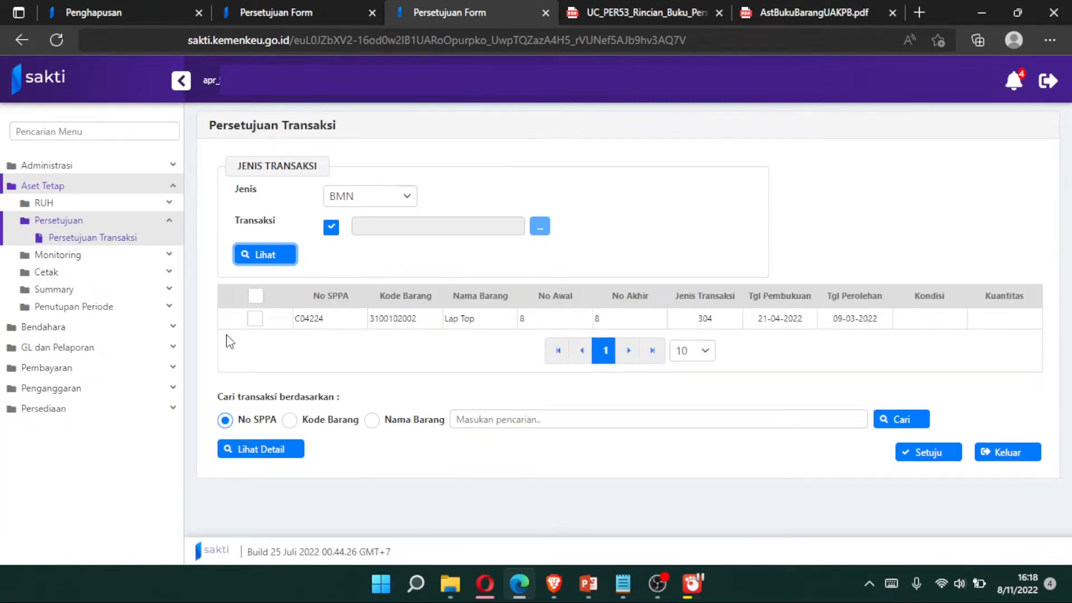
left_click(255, 318)
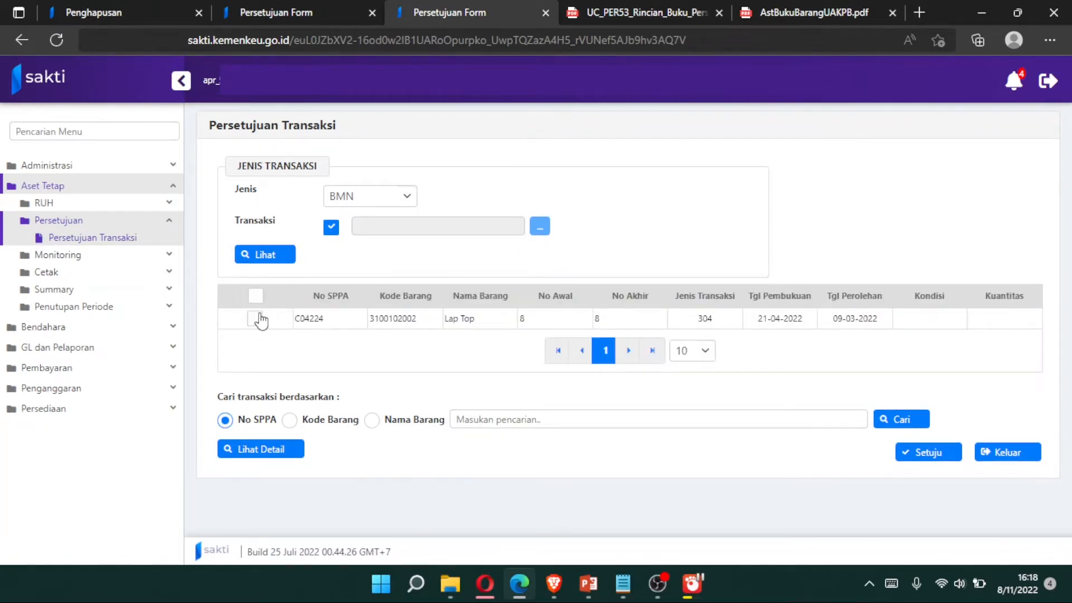
left_click(927, 451)
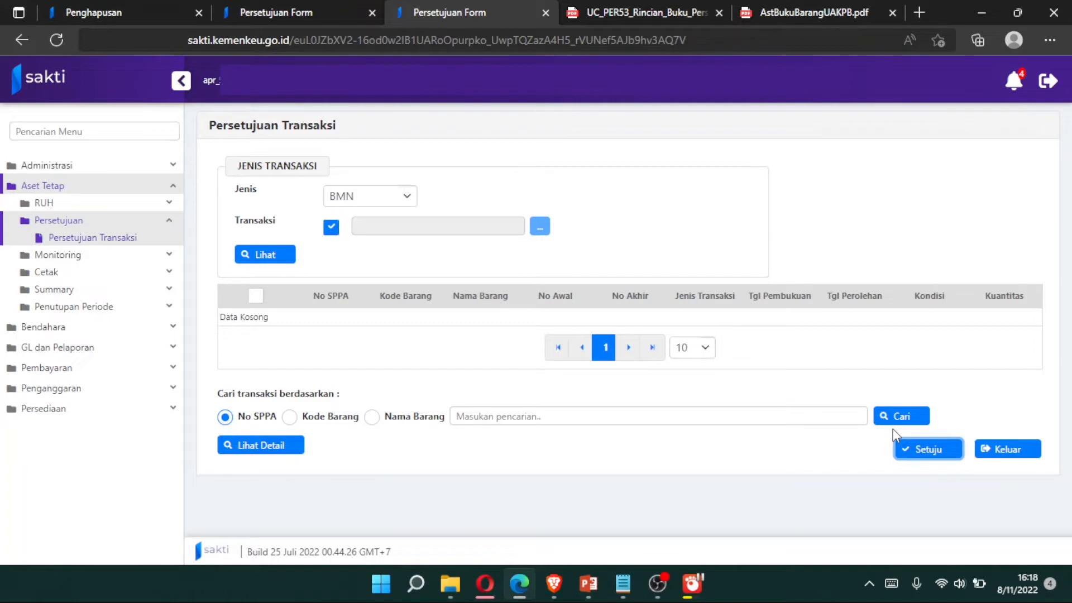
Back in the operator's session, open Reklasifikasi Masuk under the BMN acquisitions (Perolehan) and start recording a new entry
left_click(161, 7)
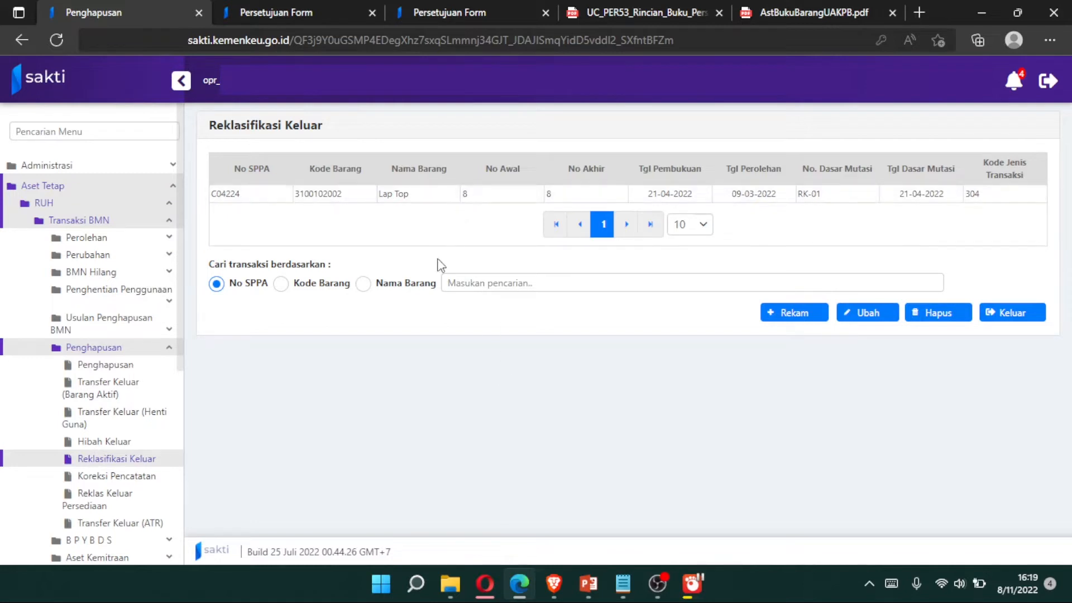
left_click(169, 353)
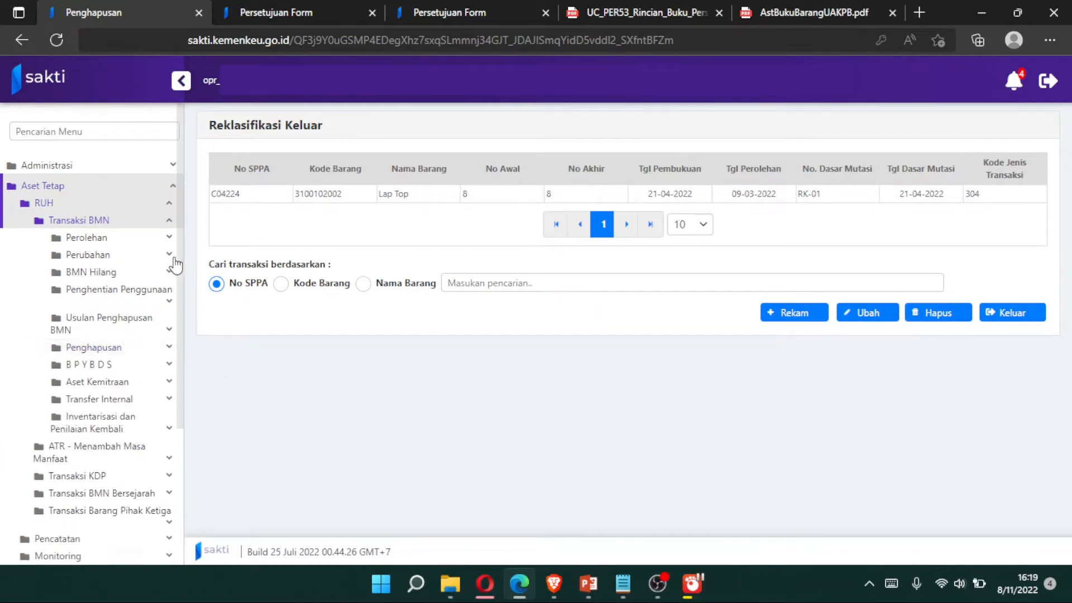
left_click(162, 239)
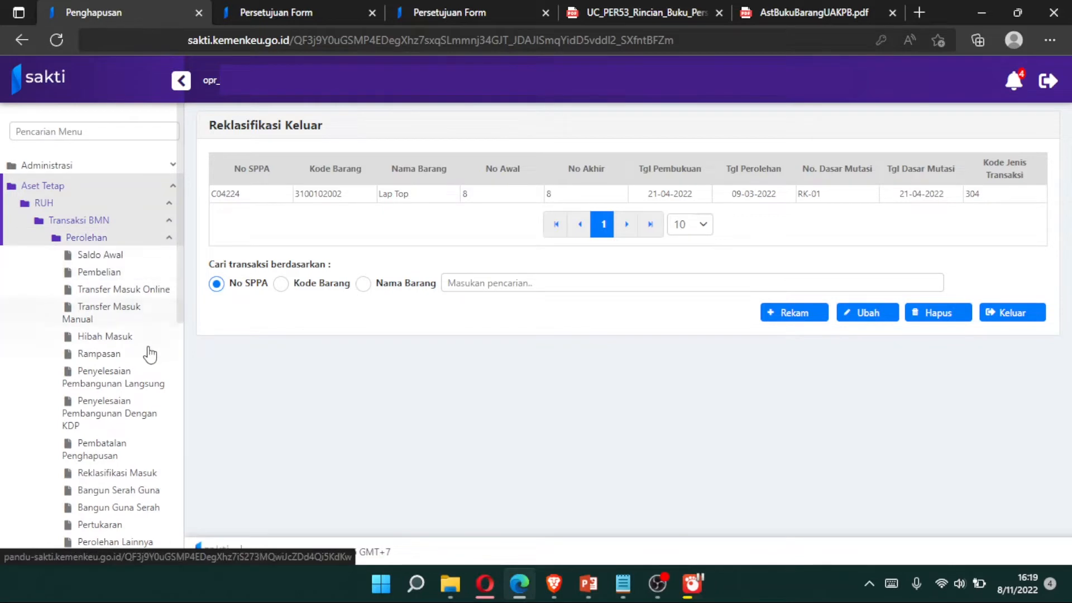
left_click(146, 476)
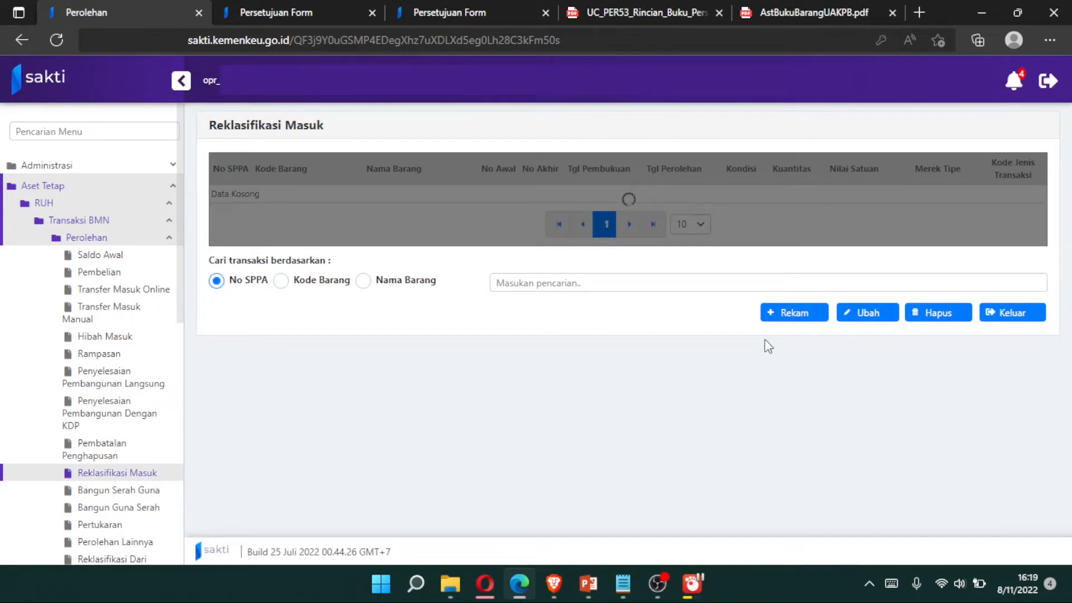
left_click(777, 324)
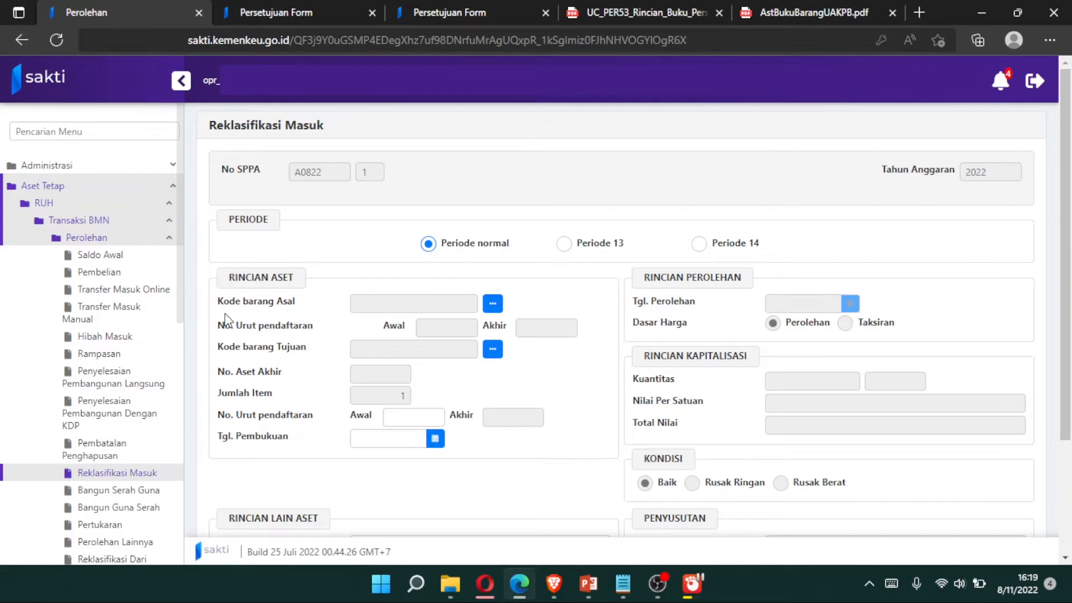
left_click_drag(216, 304, 288, 310)
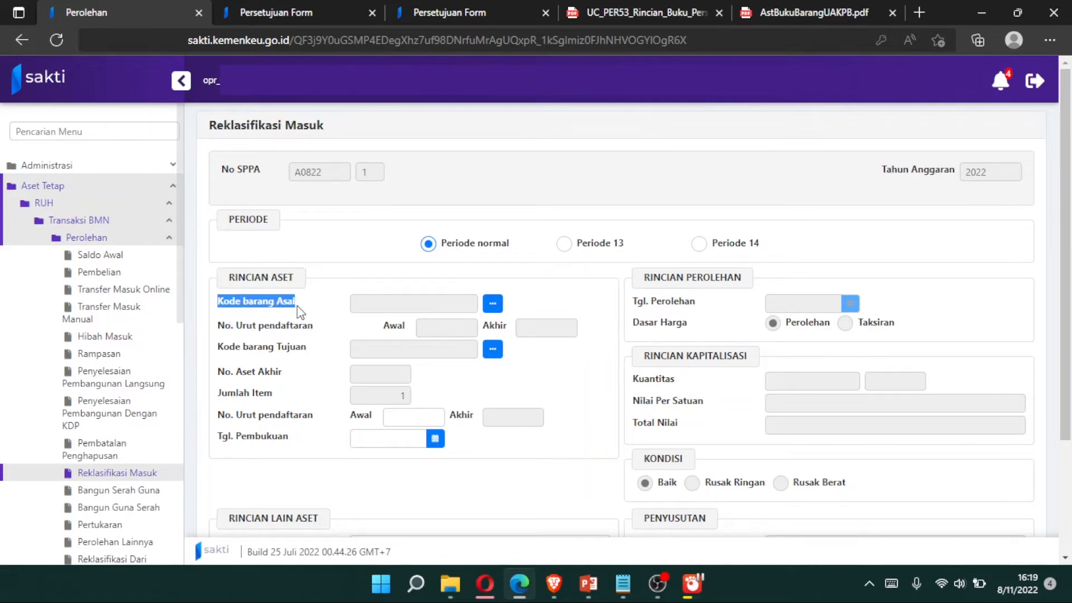
left_click_drag(219, 333, 318, 335)
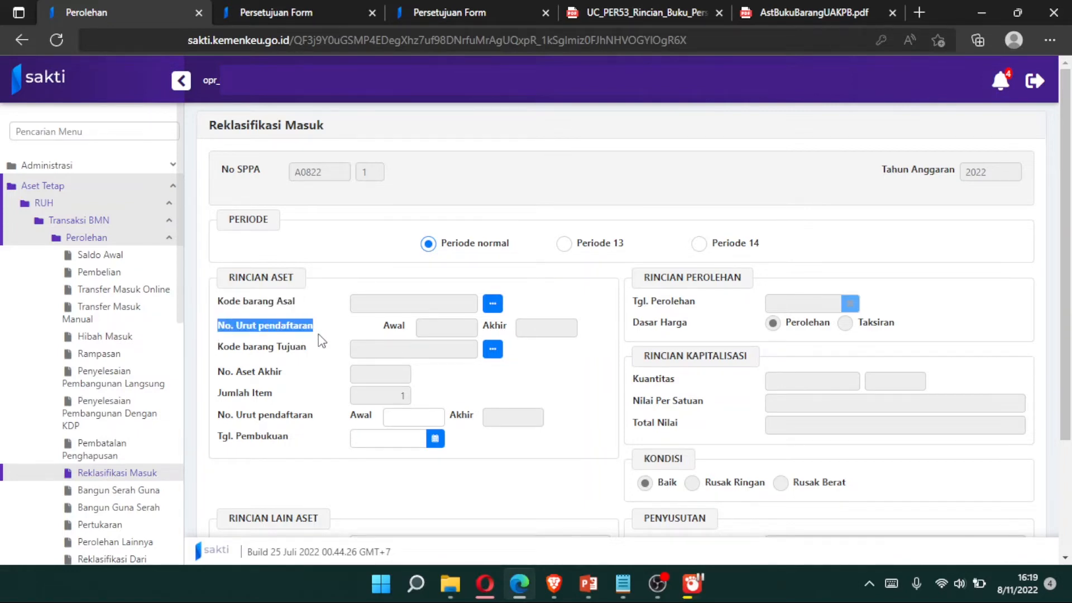
left_click(493, 315)
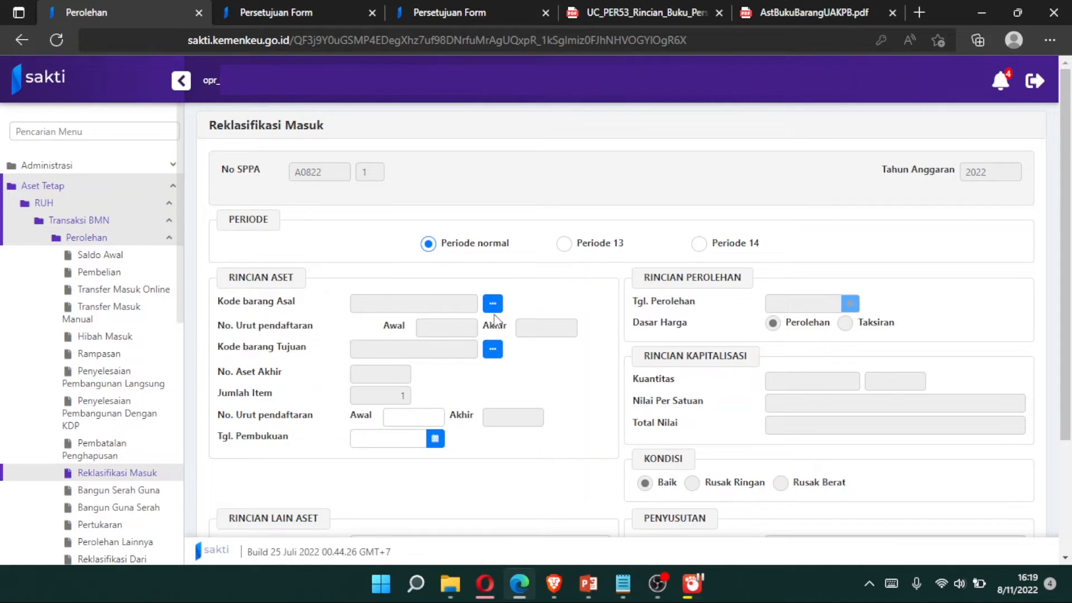
left_click(493, 304)
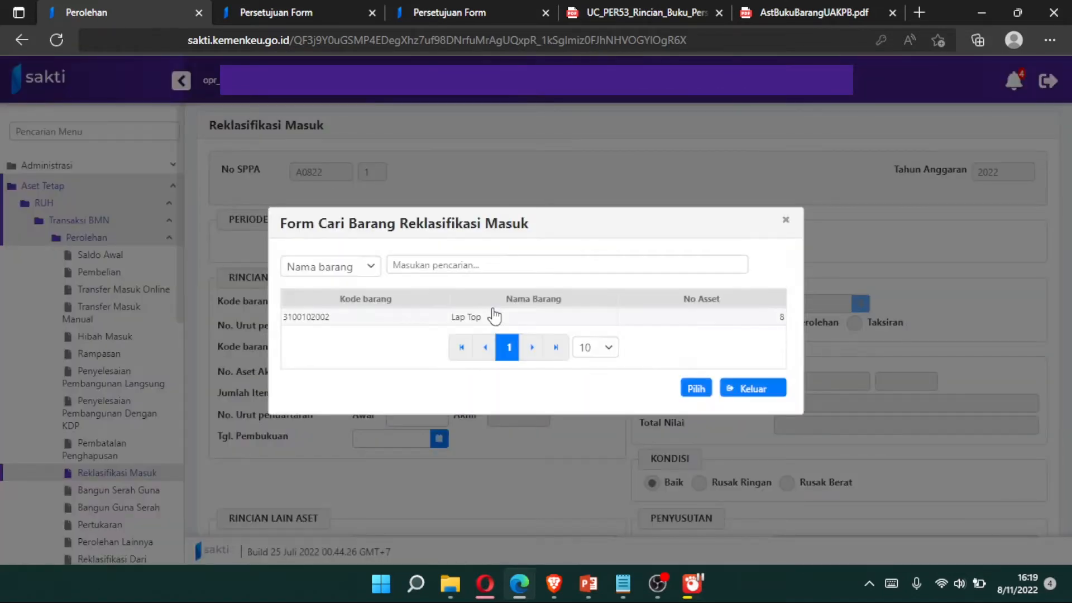
left_click(413, 318)
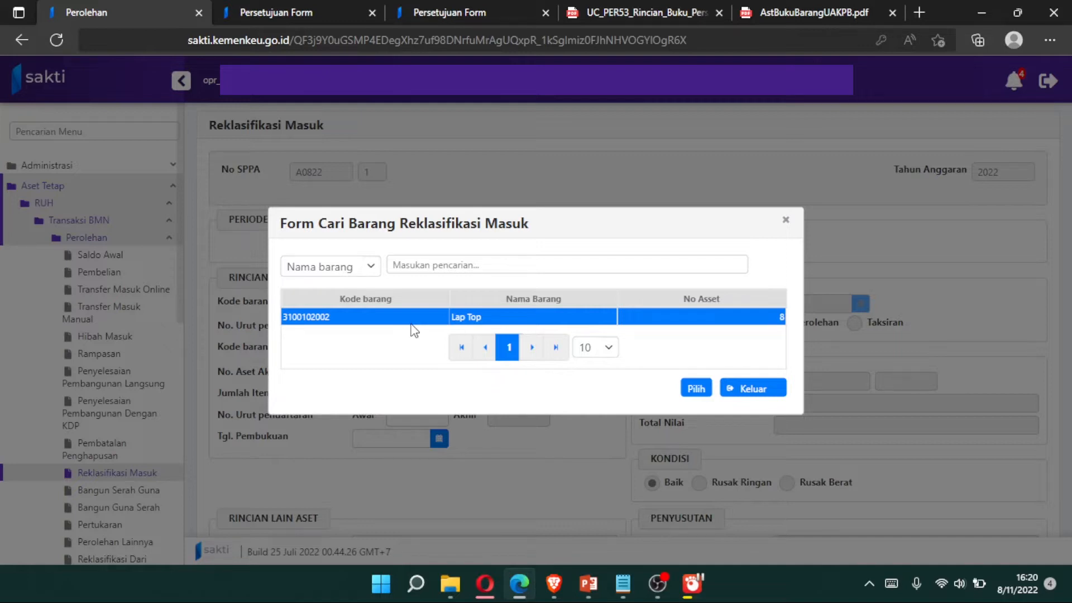
left_click(687, 390)
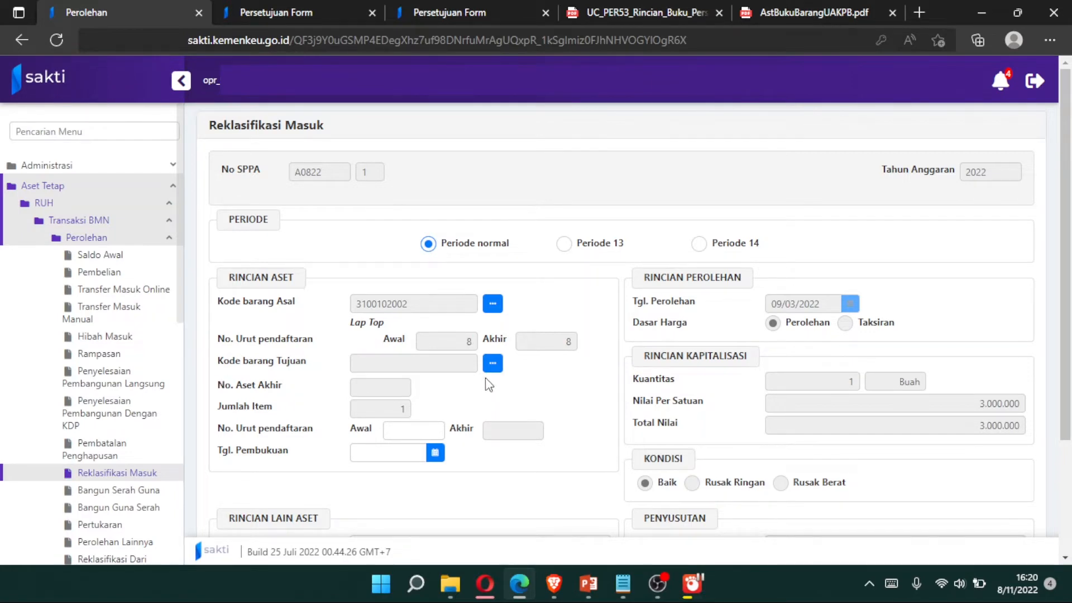
left_click(497, 370)
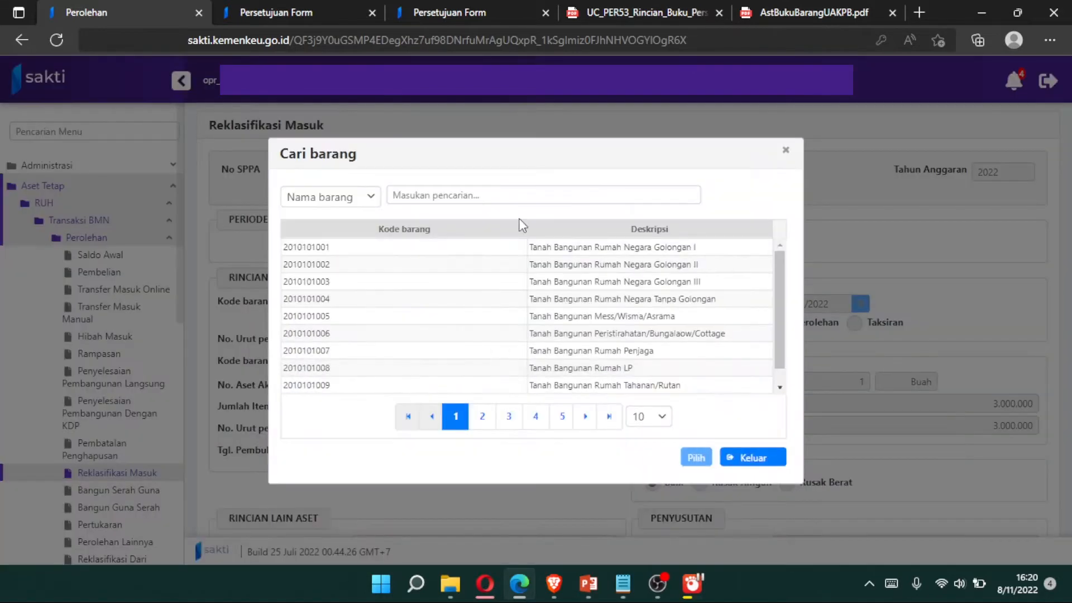
left_click(516, 200)
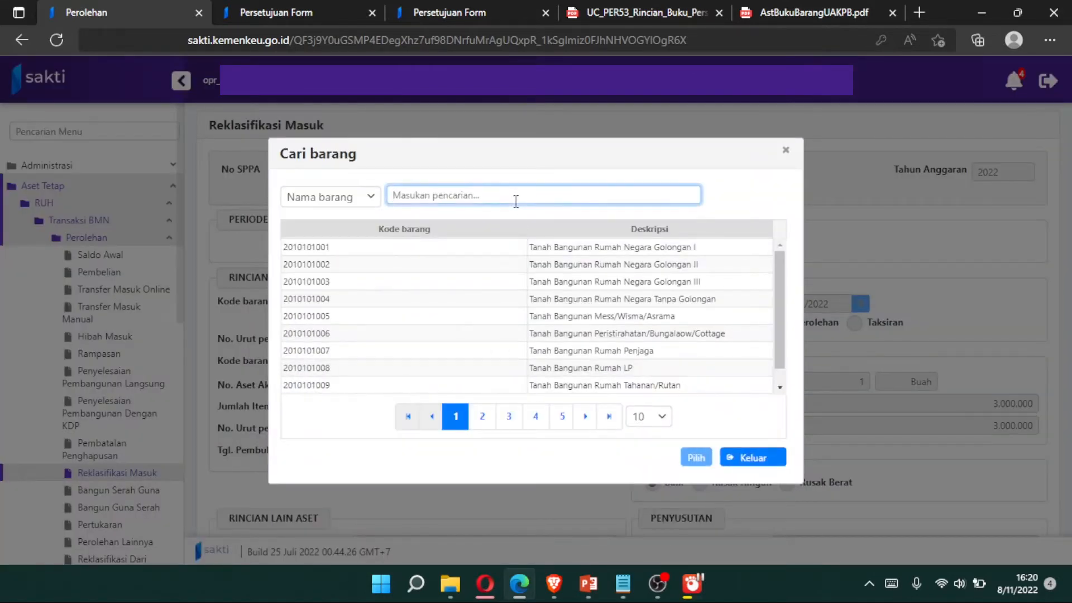
key("Caps_Lock")
type("mini komp")
left_click(561, 265)
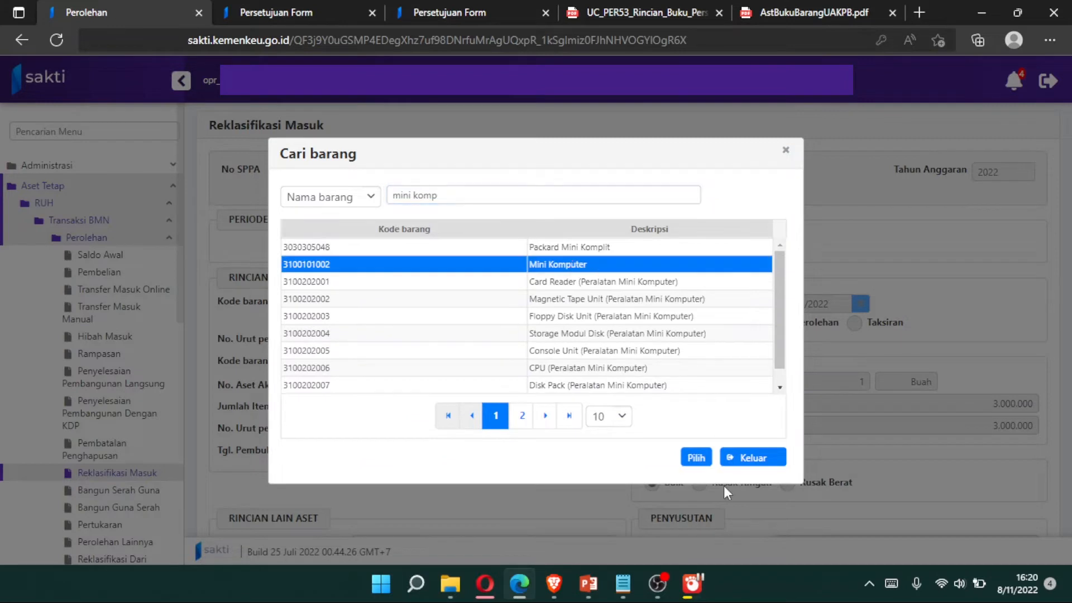
left_click(696, 464)
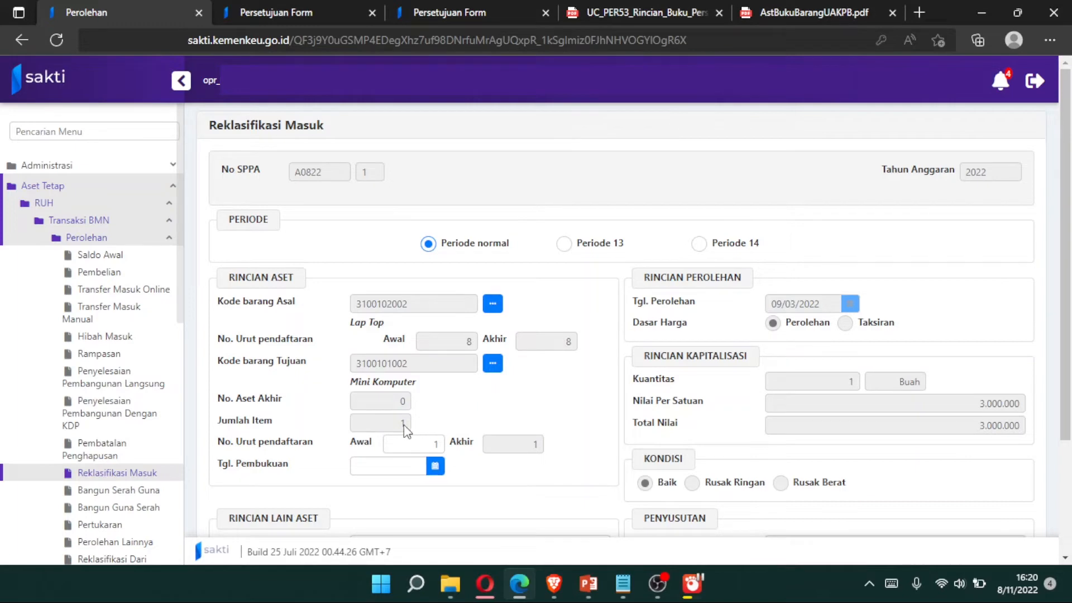
Set the Tgl. Pembukuan of the incoming reclassification to 21/04/2022
left_click(389, 467)
left_click(362, 251)
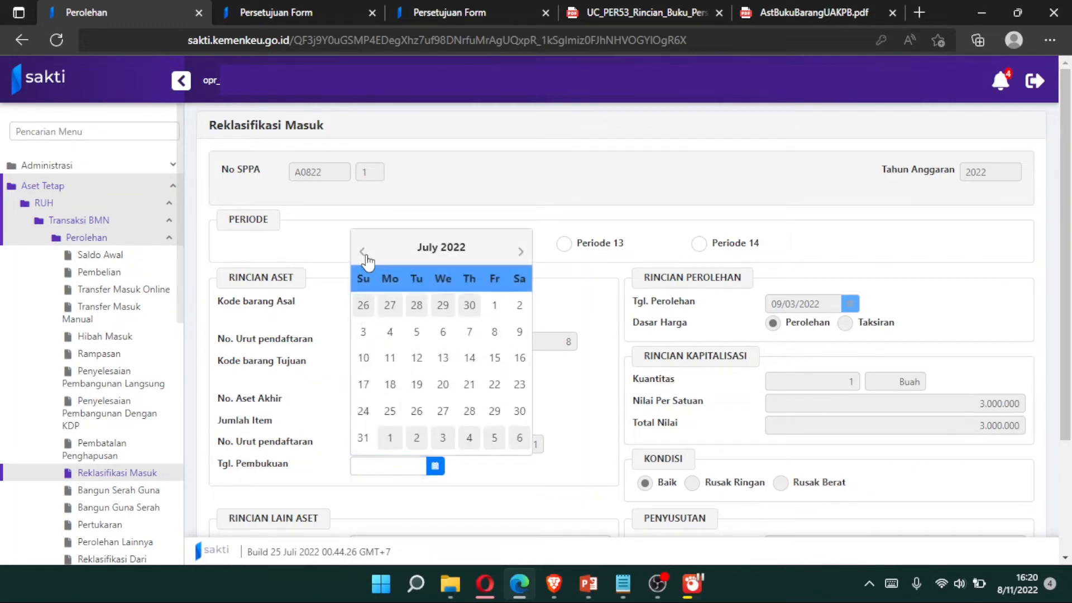
left_click(361, 251)
left_click(361, 252)
left_click(363, 253)
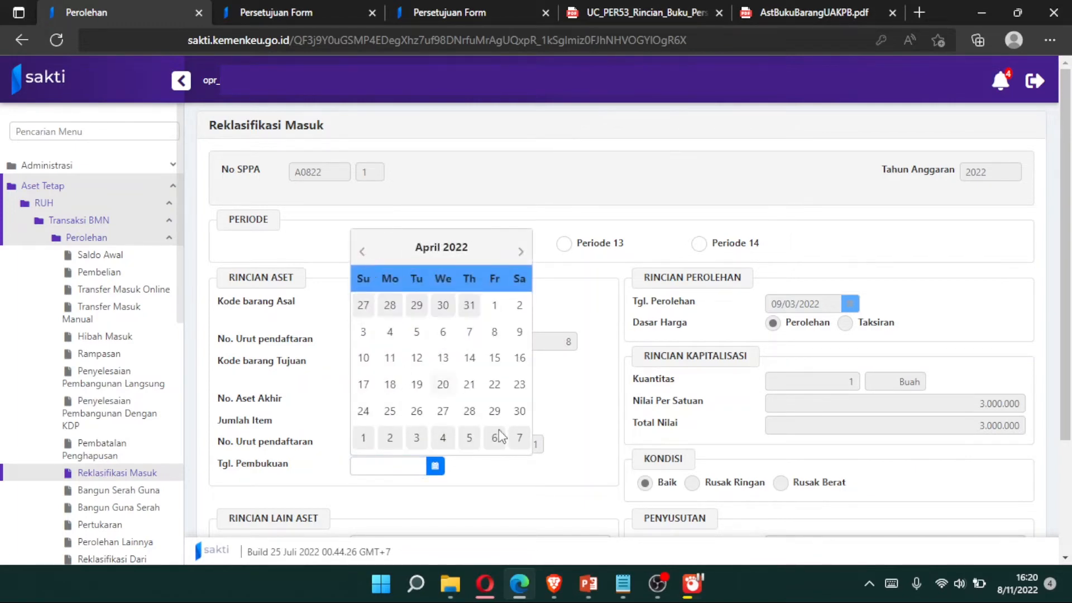
left_click(471, 388)
Fill in Asal Perolehan Pembelian, No. Bukti Perolehan RM-01, Merk/Type LG and Keterangan Baik, and save the incoming reclassification, confirming the save
scroll(795, 399, "down", 3)
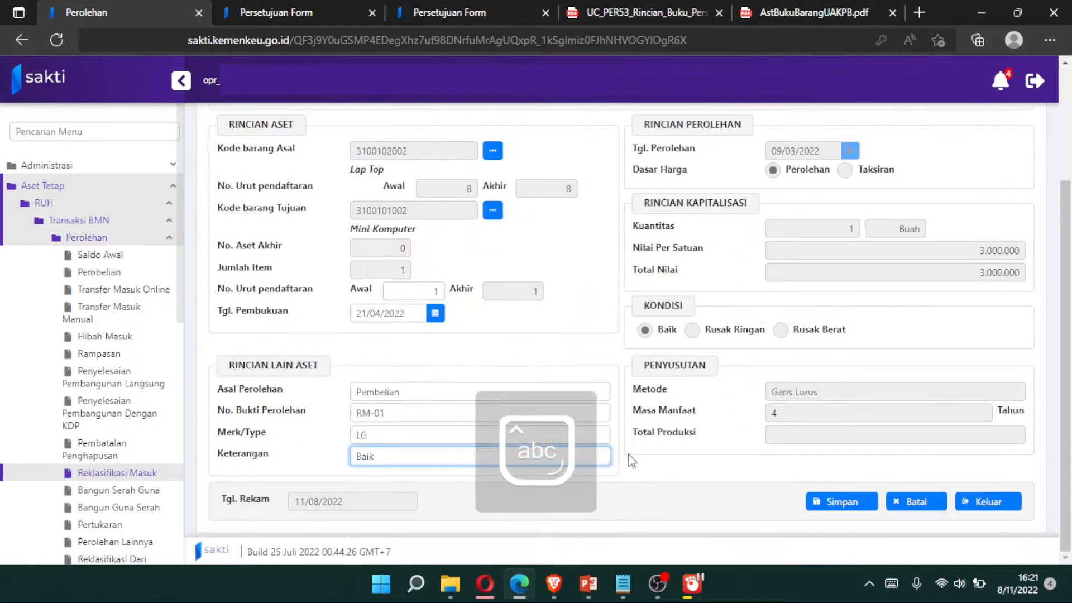
left_click(821, 509)
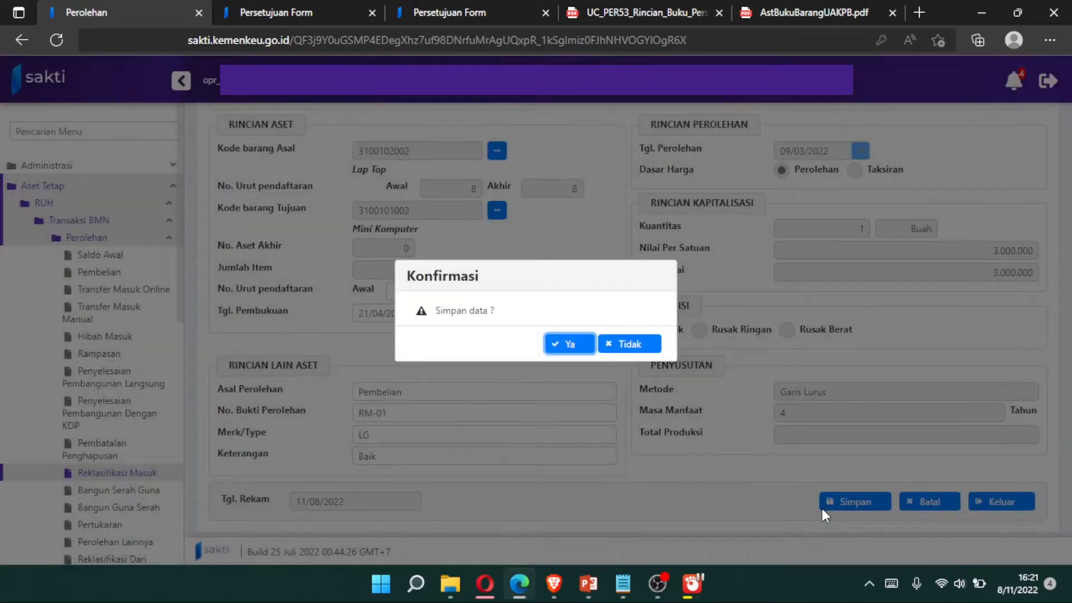
left_click(574, 346)
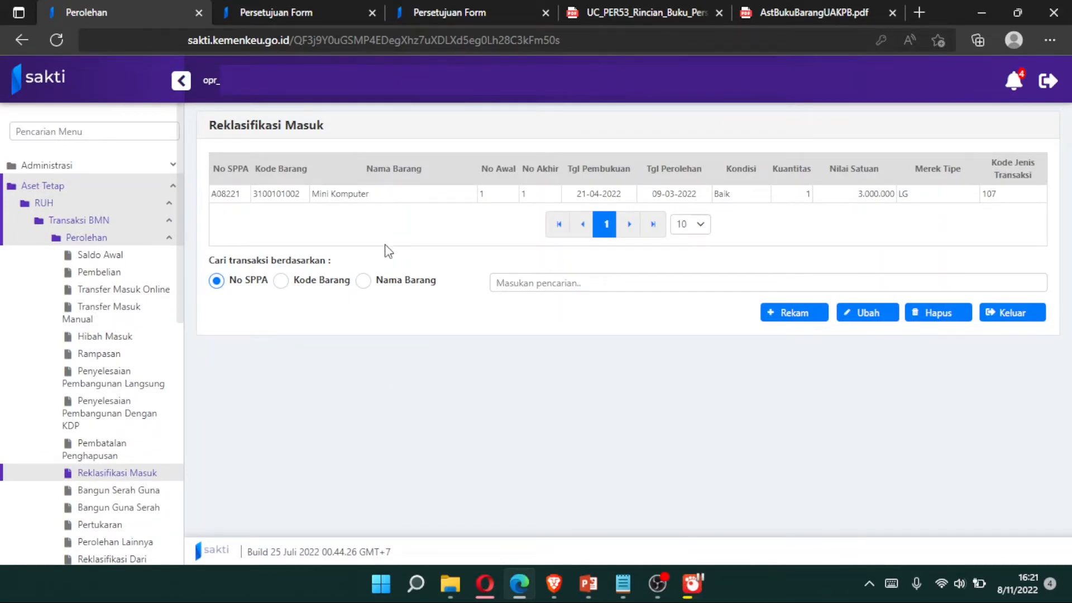
In the validator's session, list the pending BMN transactions and validate the Mini Komputer transaction
left_click(306, 17)
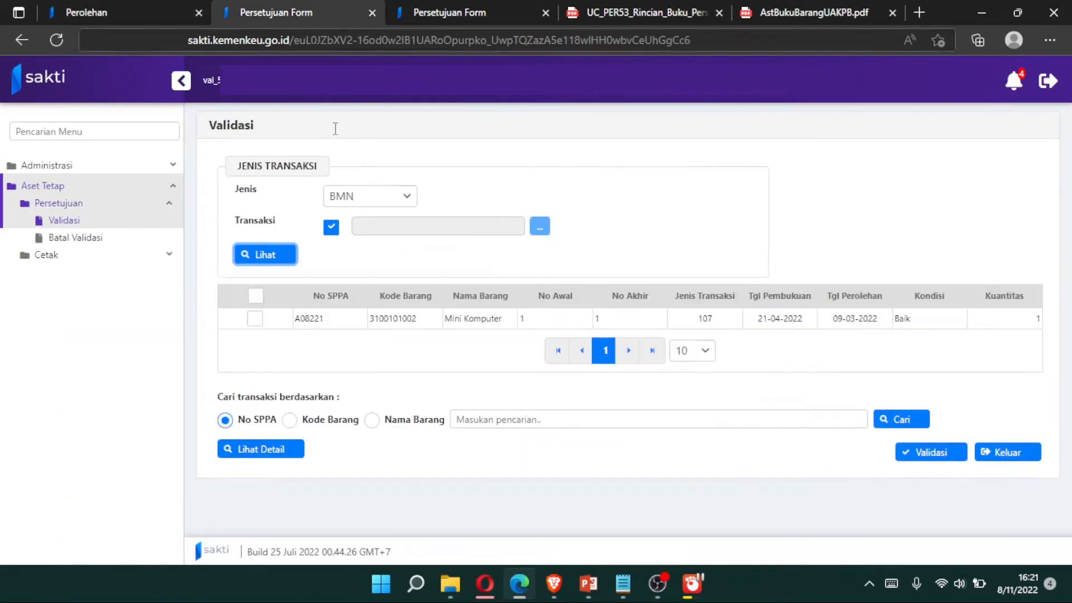
left_click(254, 320)
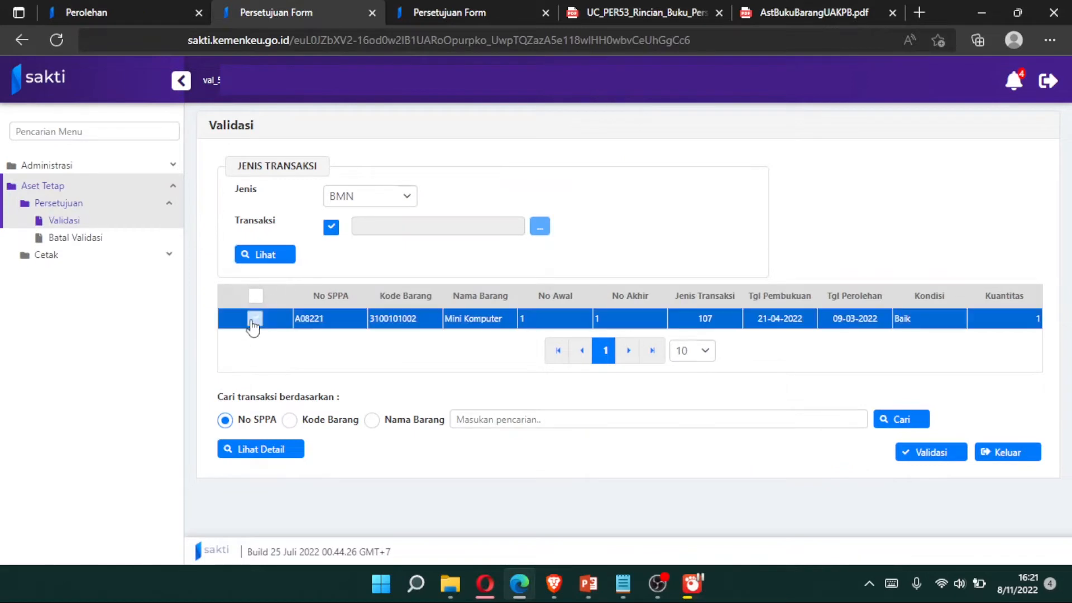
left_click(927, 455)
In the approver's session, list the pending BMN transactions and approve the Mini Komputer transaction
left_click(450, 12)
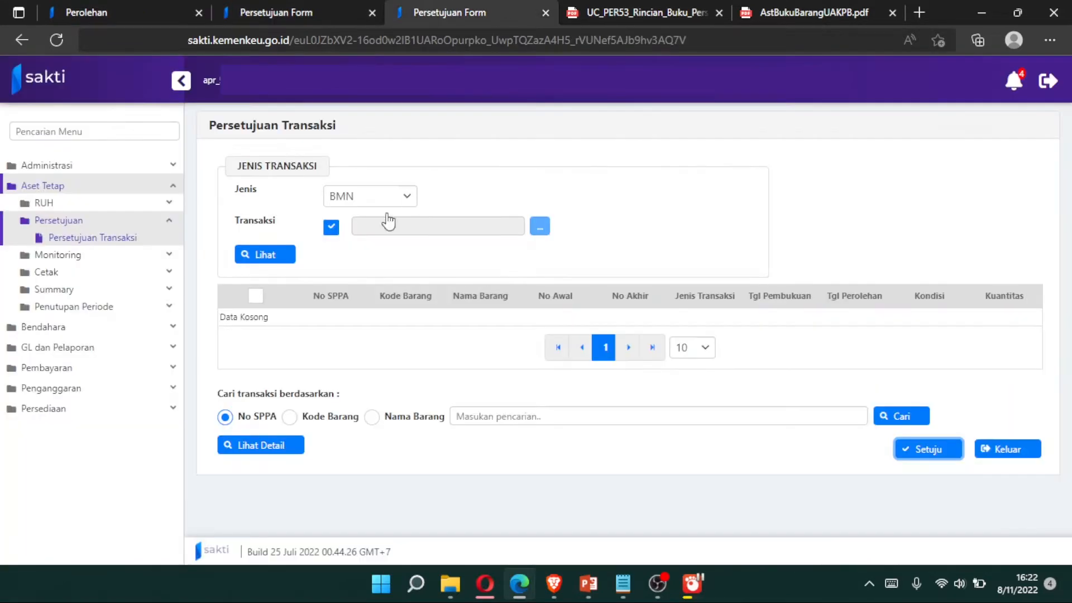
left_click(262, 254)
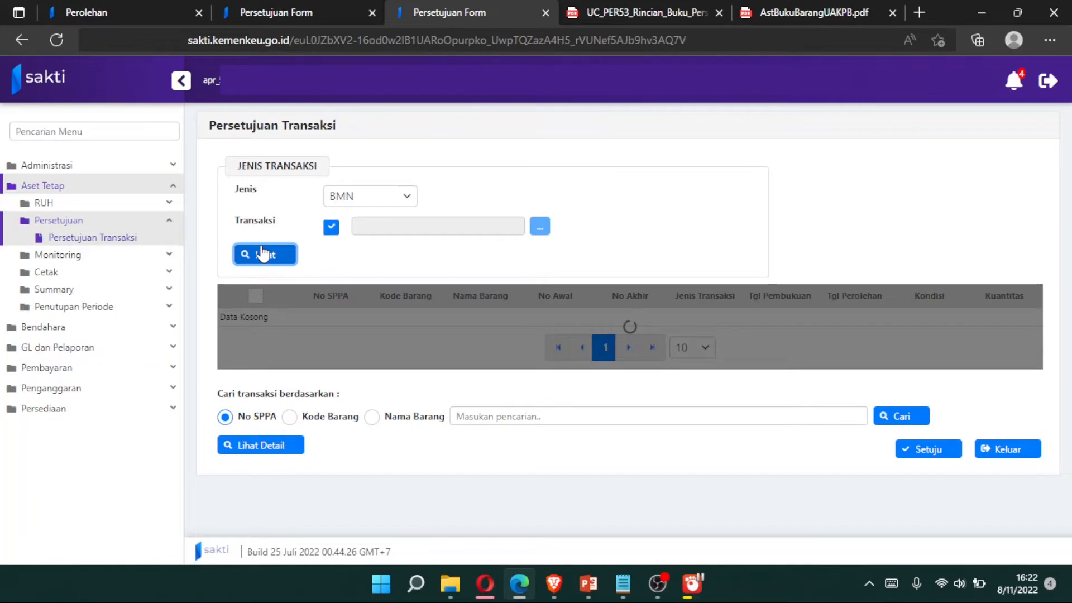
left_click(255, 318)
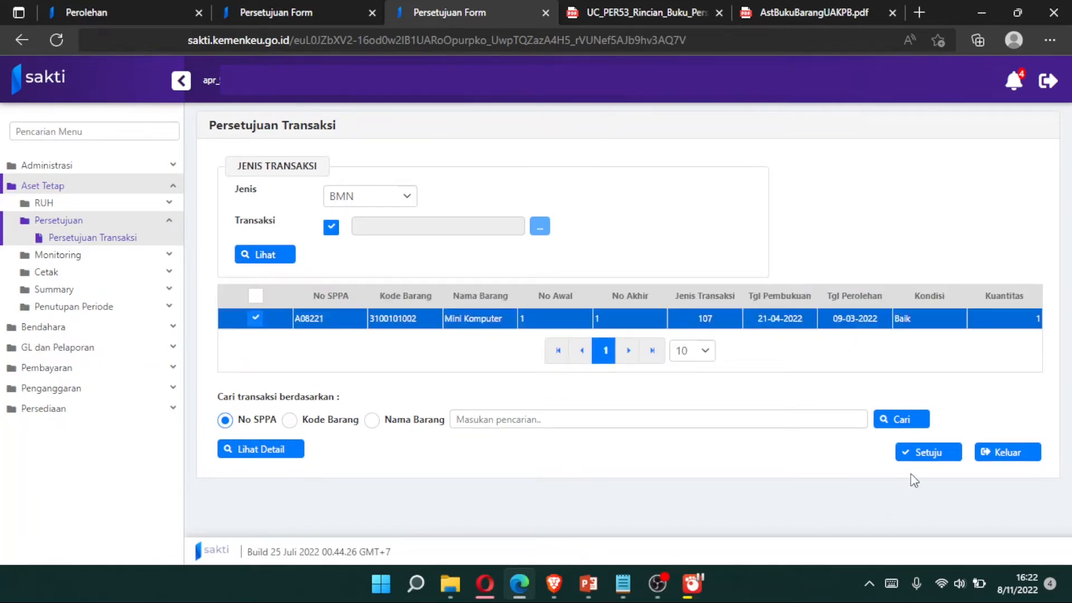
left_click(905, 453)
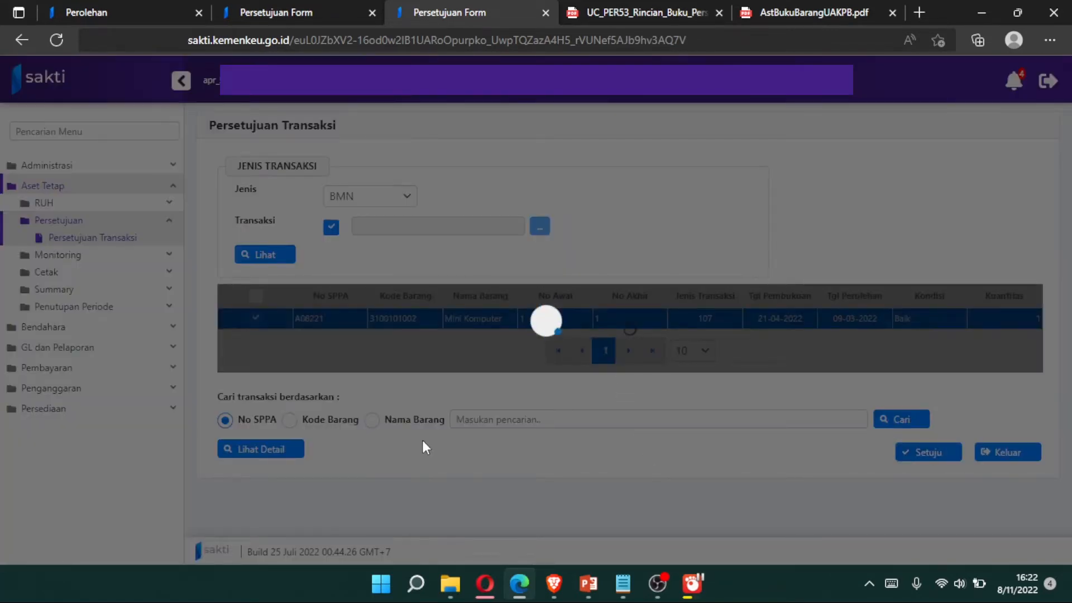
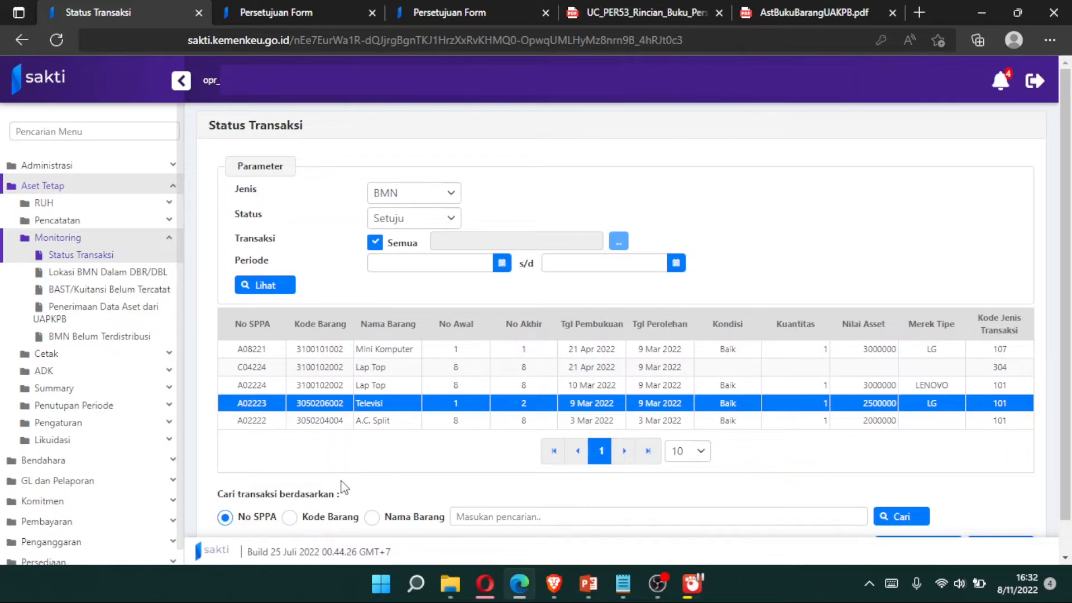
In the operator's session, open Koreksi Pencatatan under the BMN write-offs (Penghapusan) and start recording a new entry
left_click(129, 239)
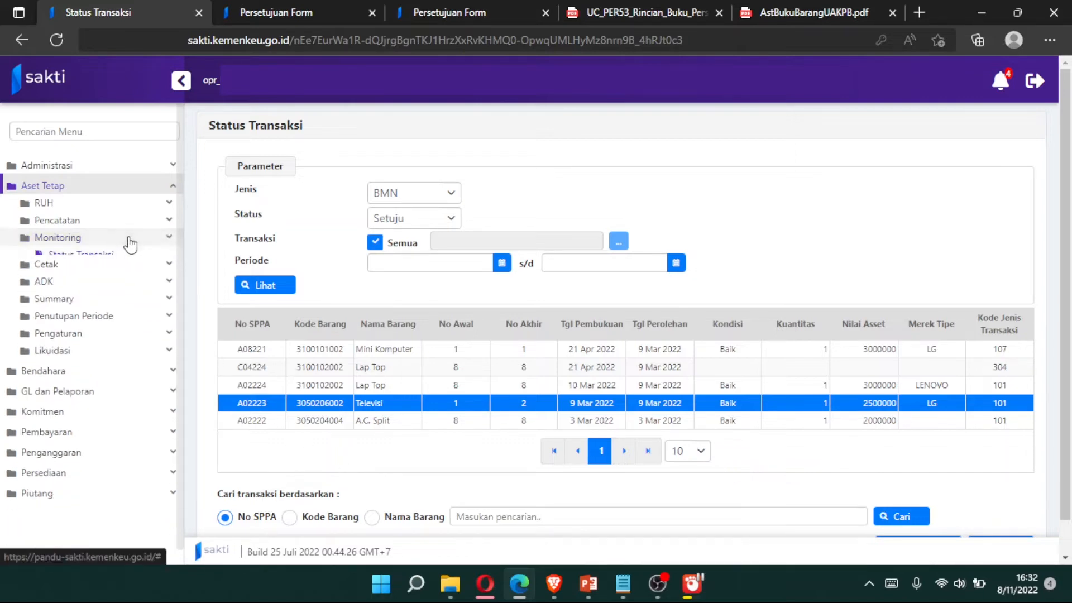
left_click(117, 203)
left_click(123, 221)
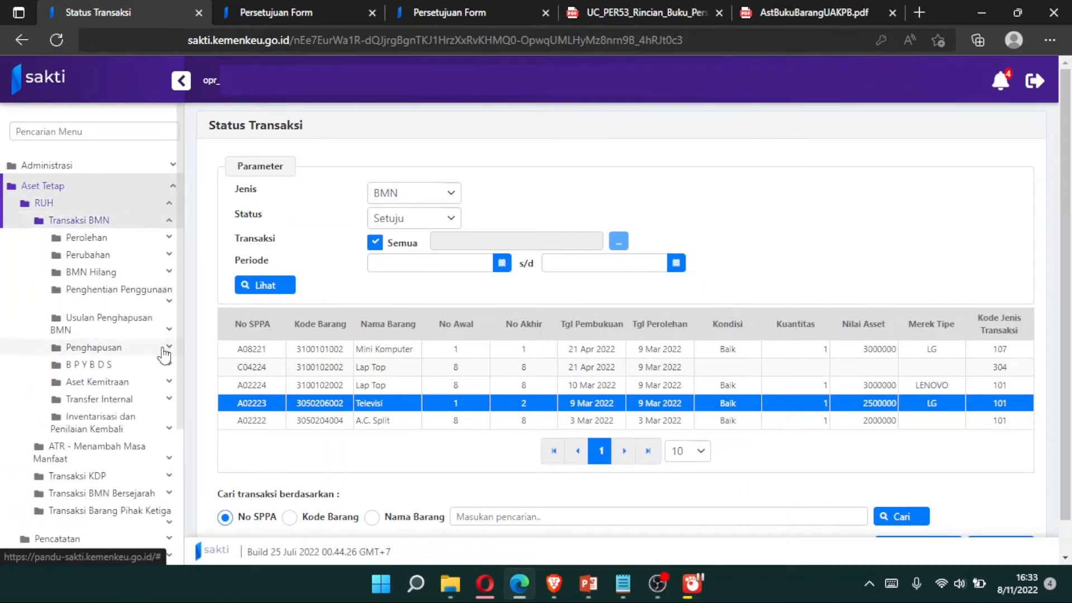
left_click(166, 352)
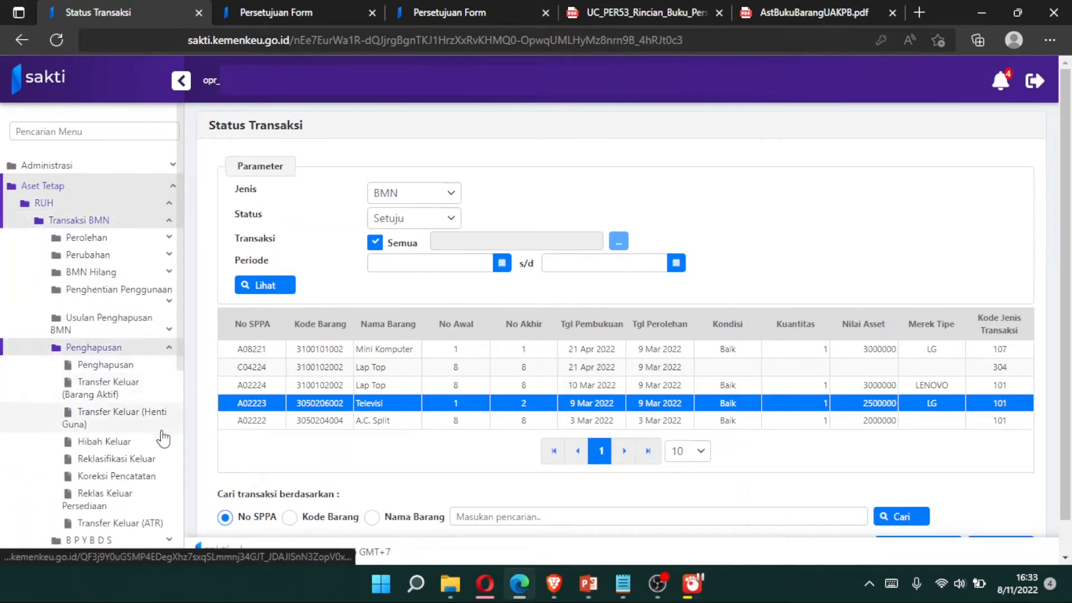
left_click(152, 476)
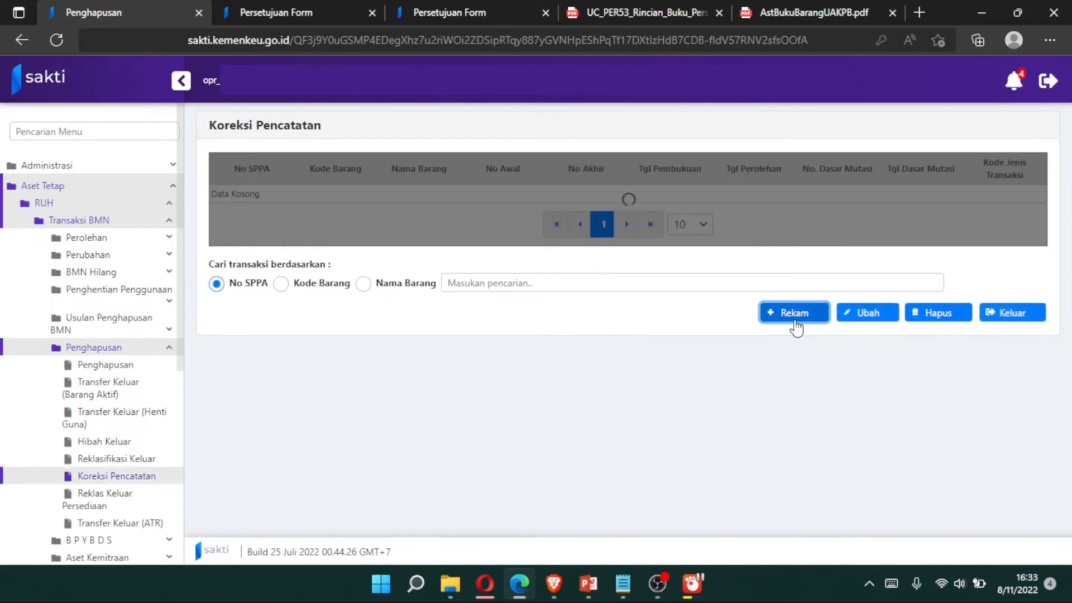
left_click(795, 318)
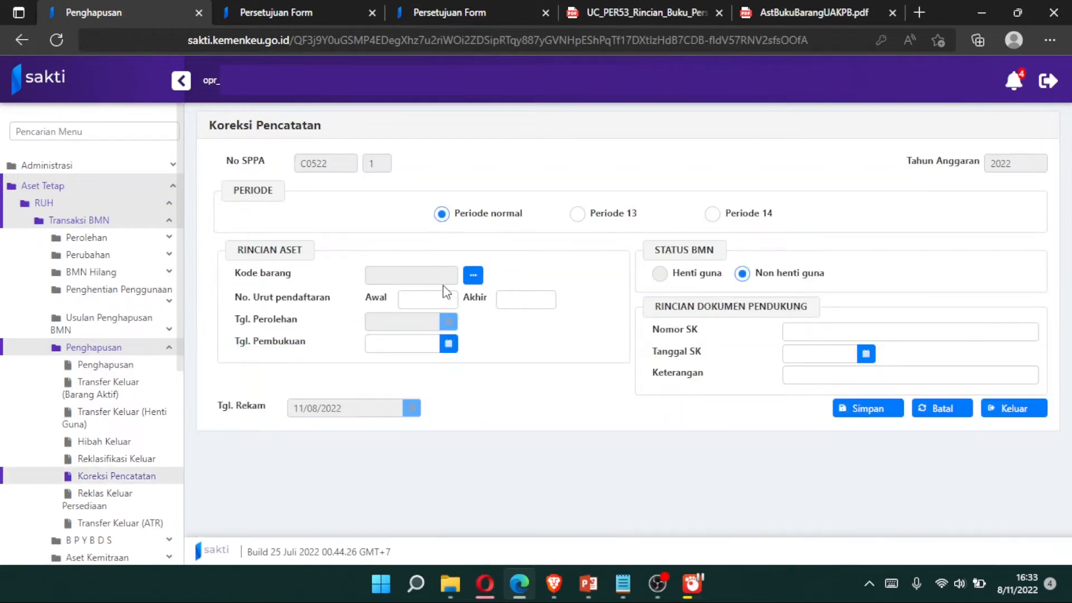
left_click(469, 280)
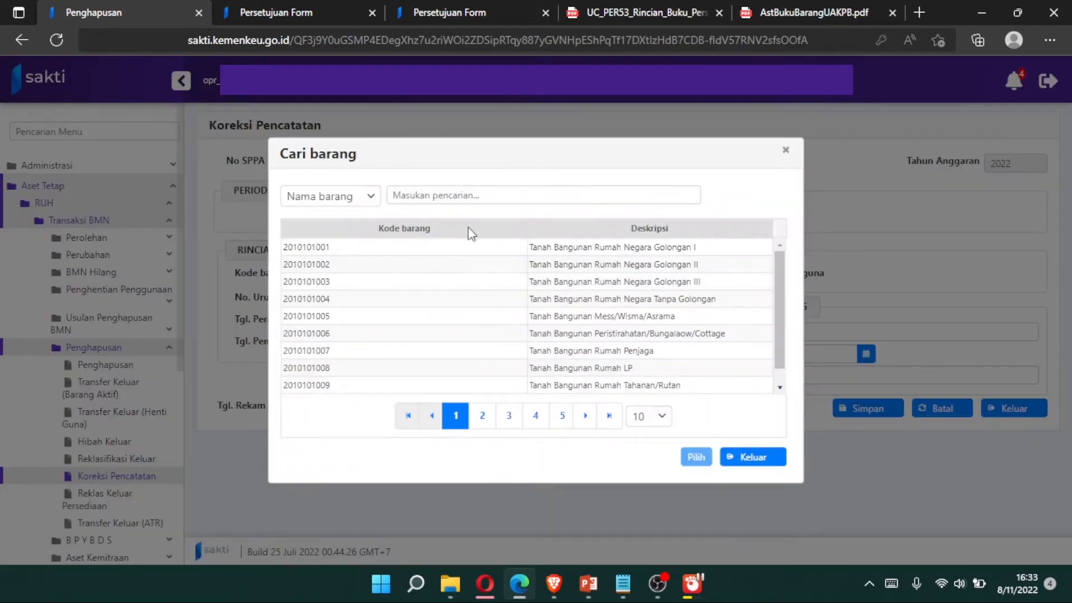
left_click(466, 197)
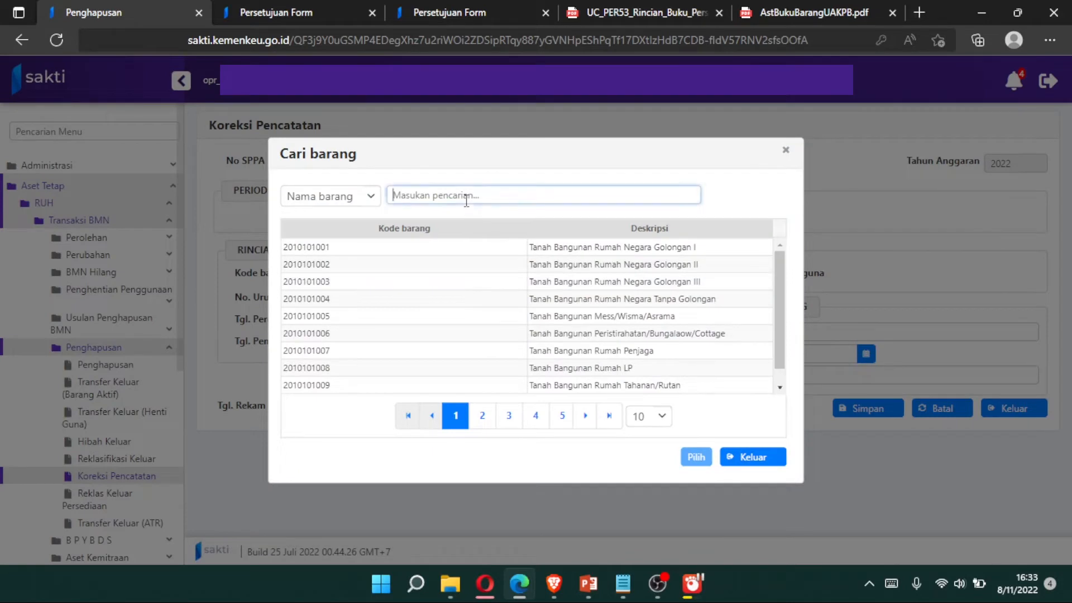
type("te")
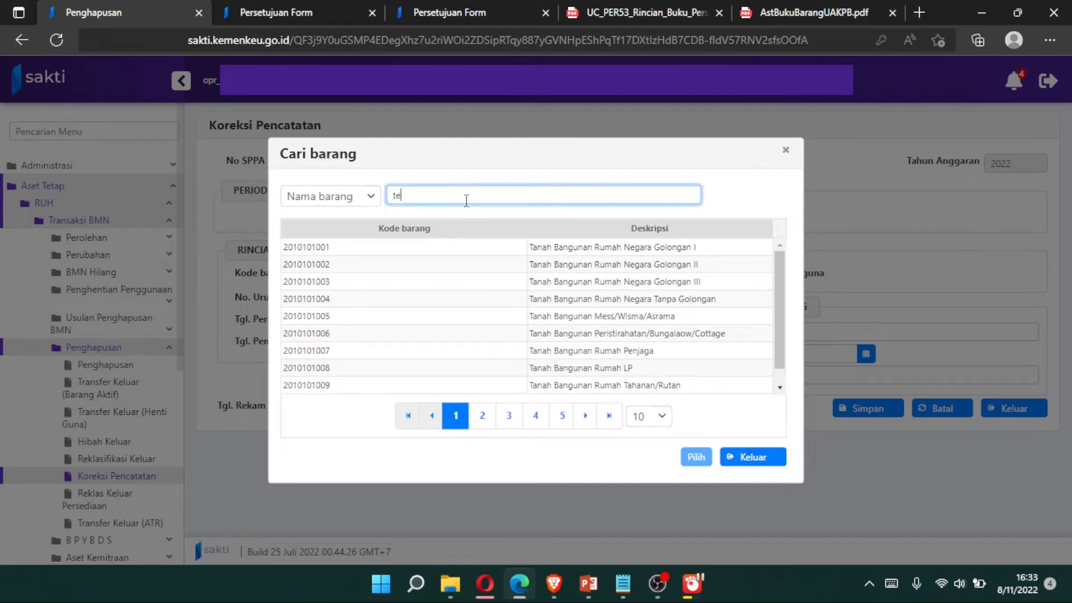
type("levis")
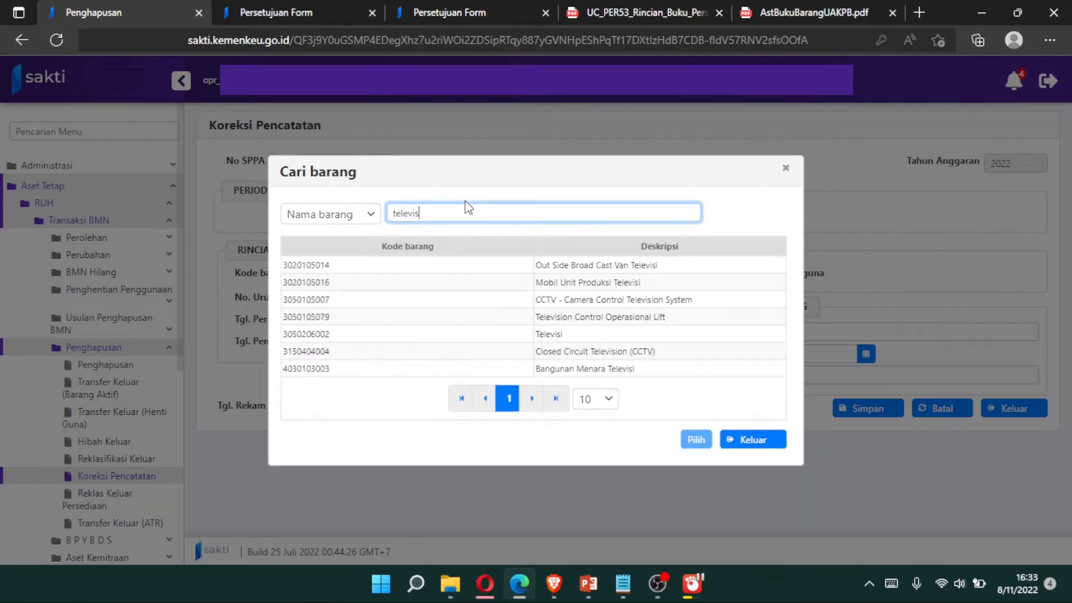
left_click(570, 336)
left_click(696, 439)
Set No. Urut pendaftaran to 1 through 2, Tgl. Pembukuan and Tanggal SK to 21/04/2022 and Nomor SK to KP-01, and save the correction
left_click(453, 319)
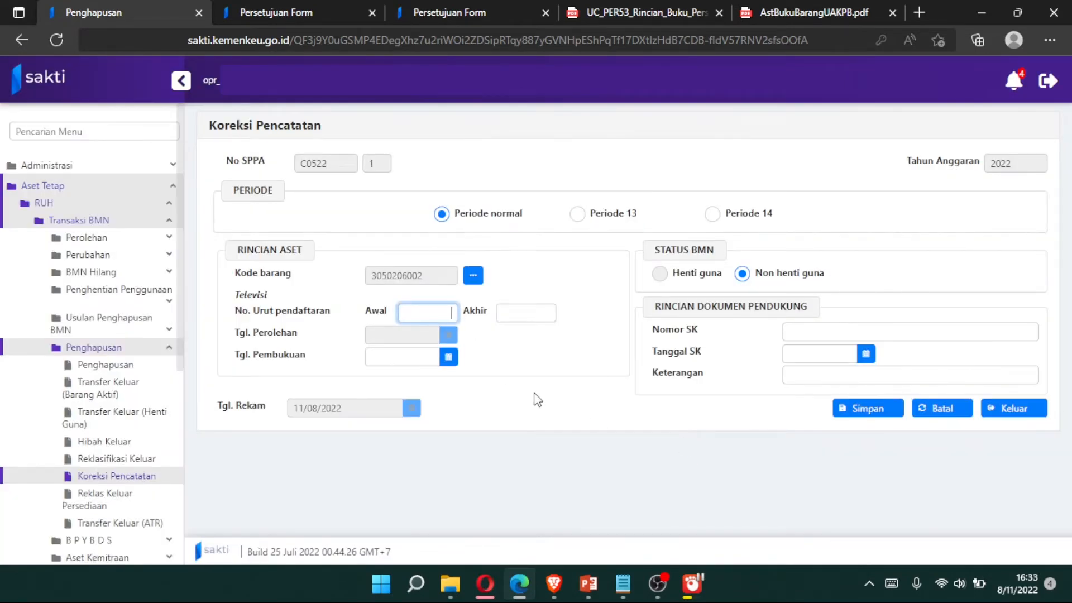
type("1")
key("Tab")
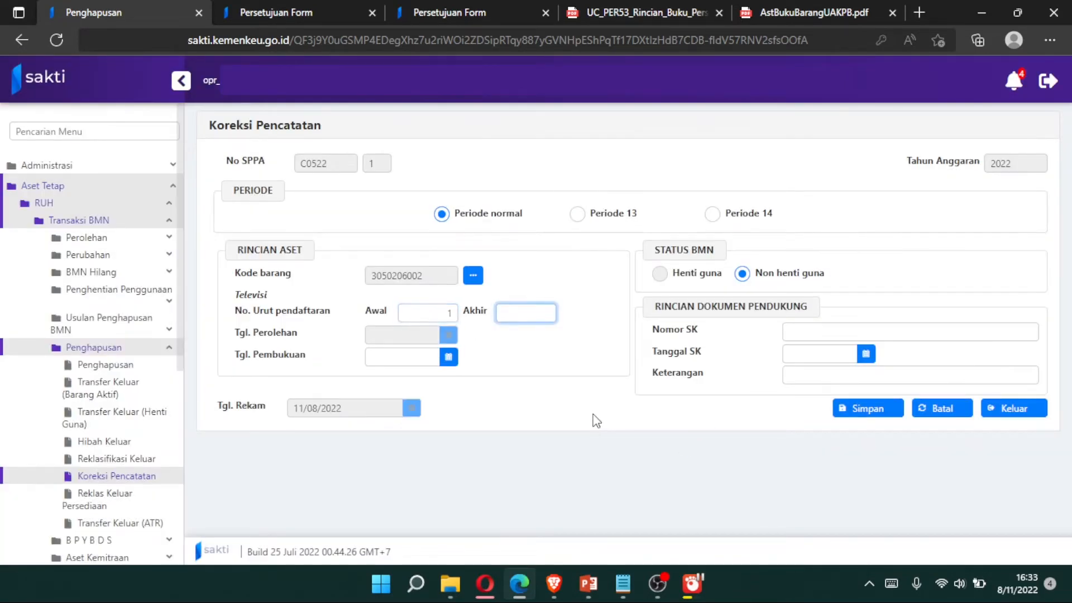
key("Tab")
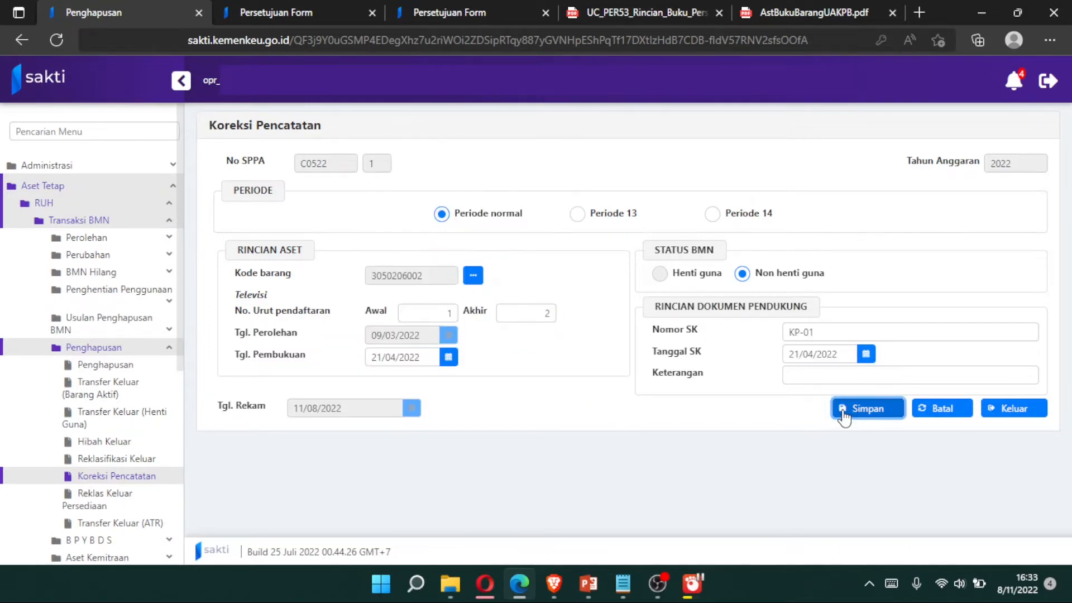
left_click(860, 408)
left_click(569, 344)
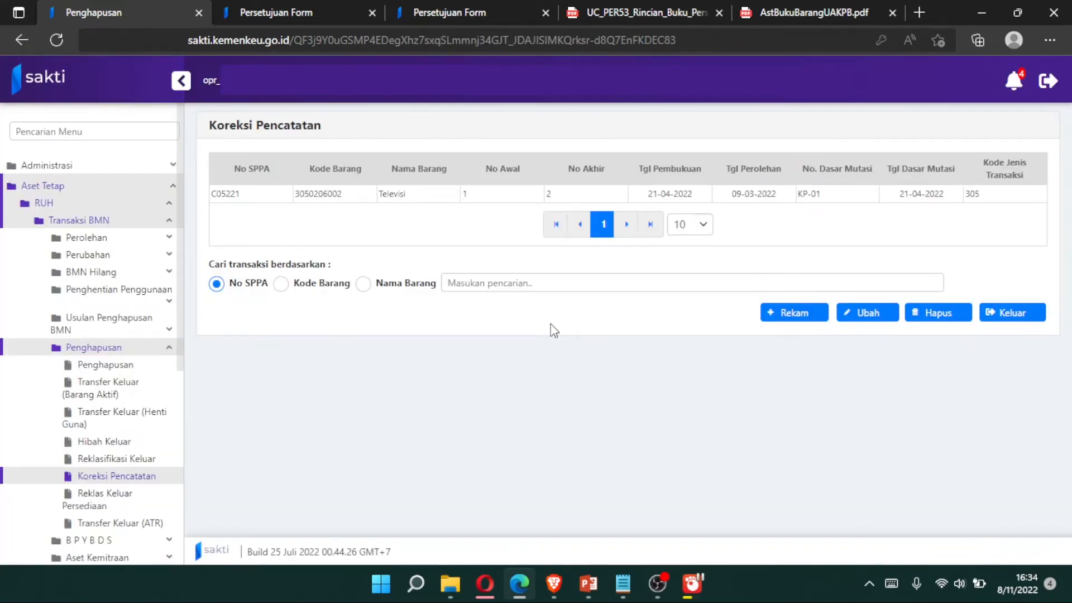
In the validator's session, list the pending BMN transactions and validate the Televisi correction (C05221)
left_click(301, 10)
left_click(274, 258)
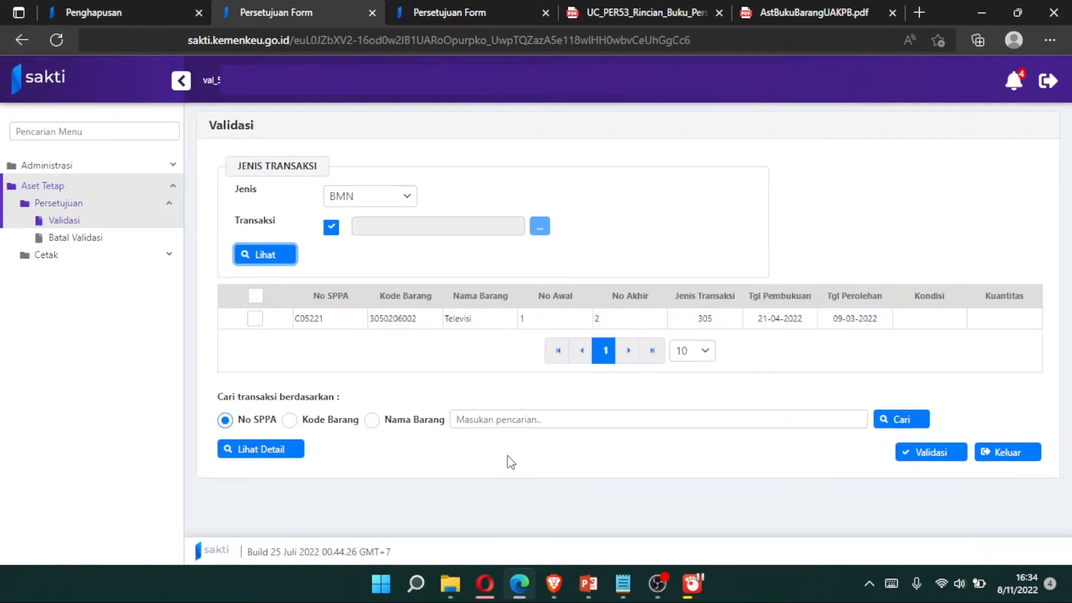
left_click(255, 318)
left_click(908, 453)
In the approver's session, approve the validated Televisi correction (C05221)
left_click(450, 12)
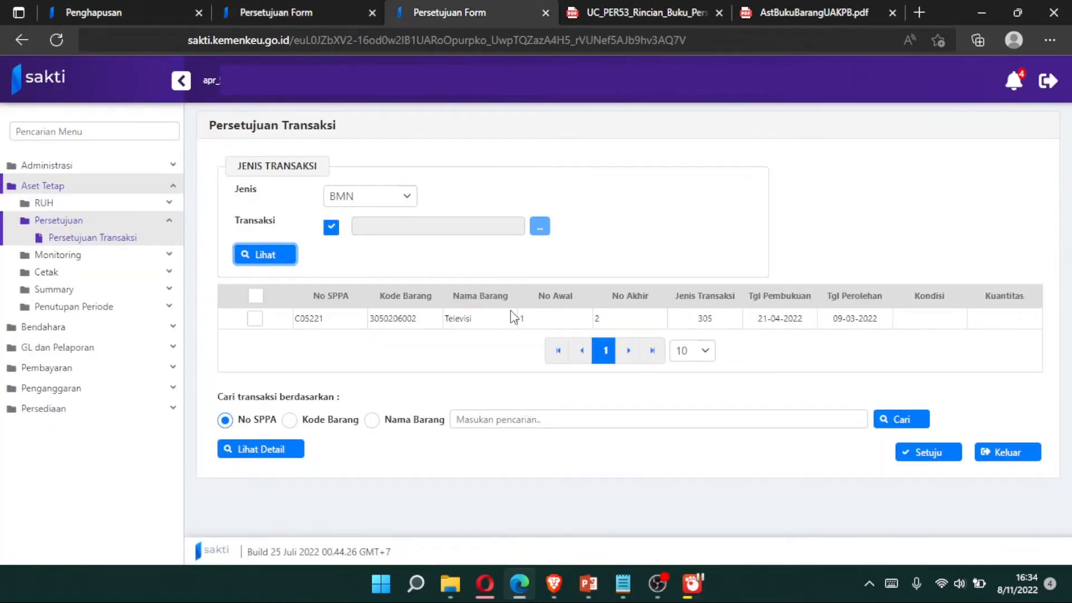
left_click(255, 318)
left_click(929, 454)
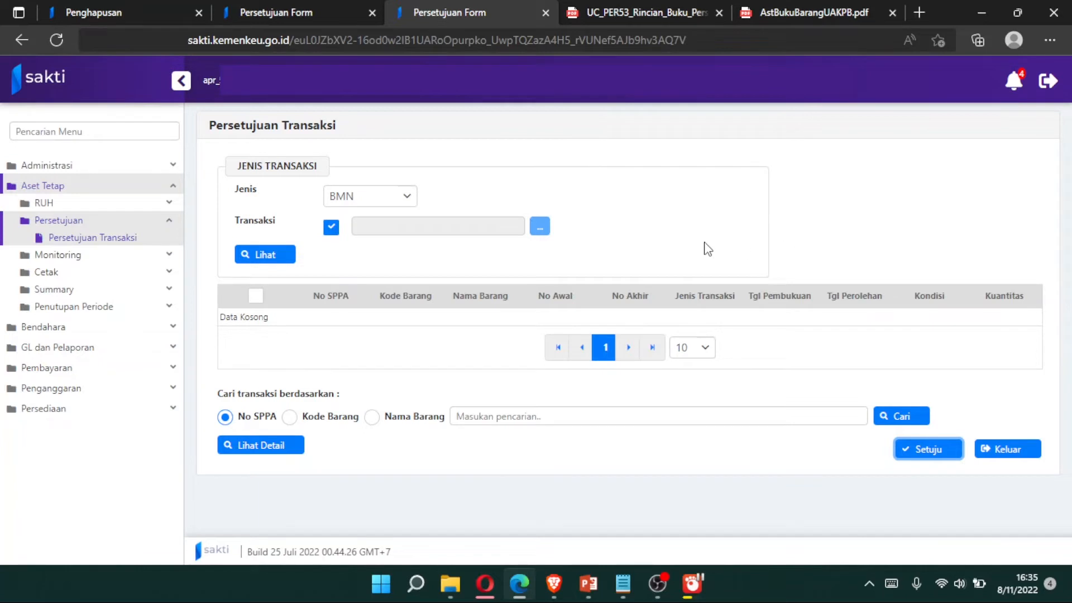
In the operator's session, open Perolehan Lainnya KDP among the KDP transactions and start recording a new entry
left_click(69, 9)
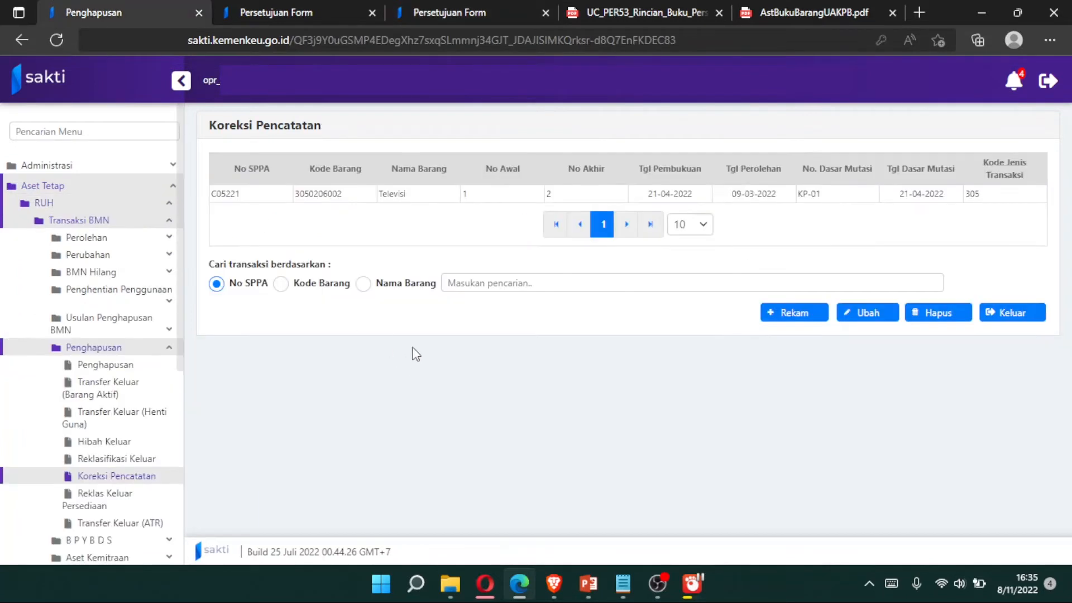
left_click(144, 347)
left_click(160, 222)
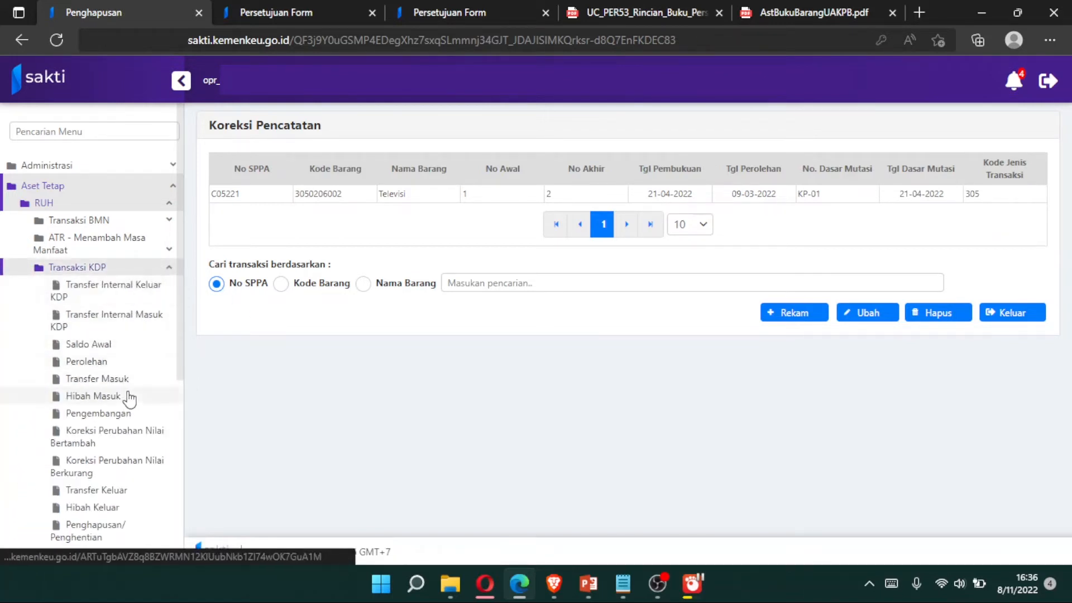
scroll(129, 398, "down", 1)
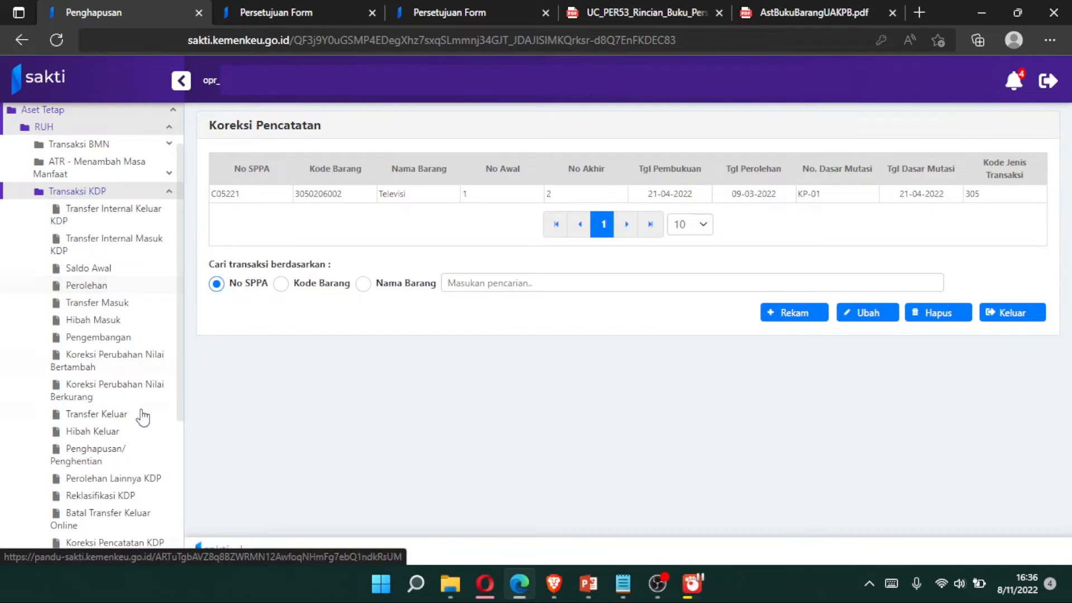
left_click(145, 481)
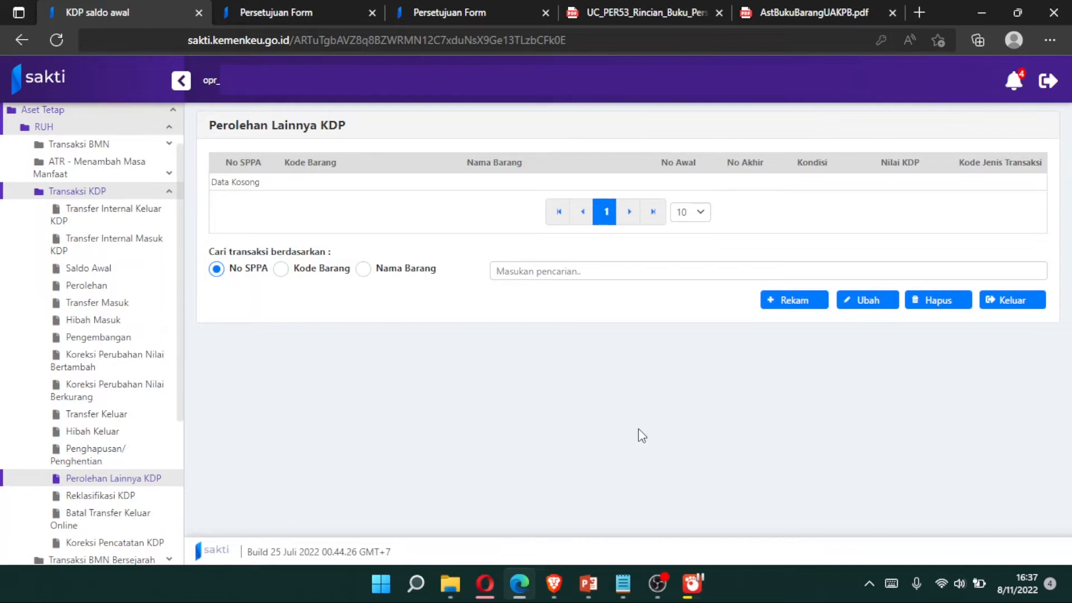
left_click(789, 306)
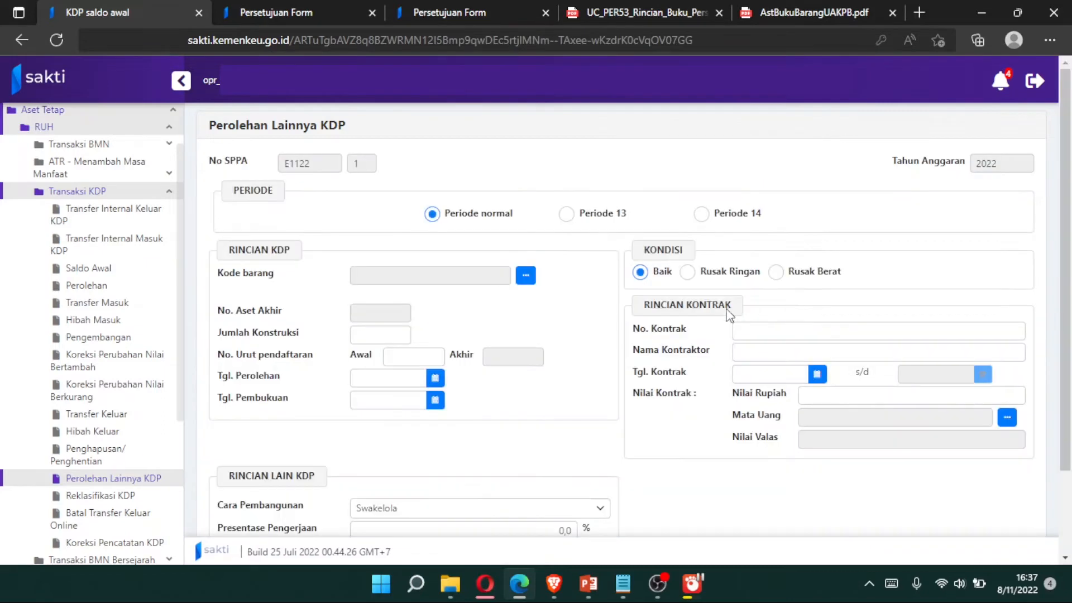
left_click(525, 283)
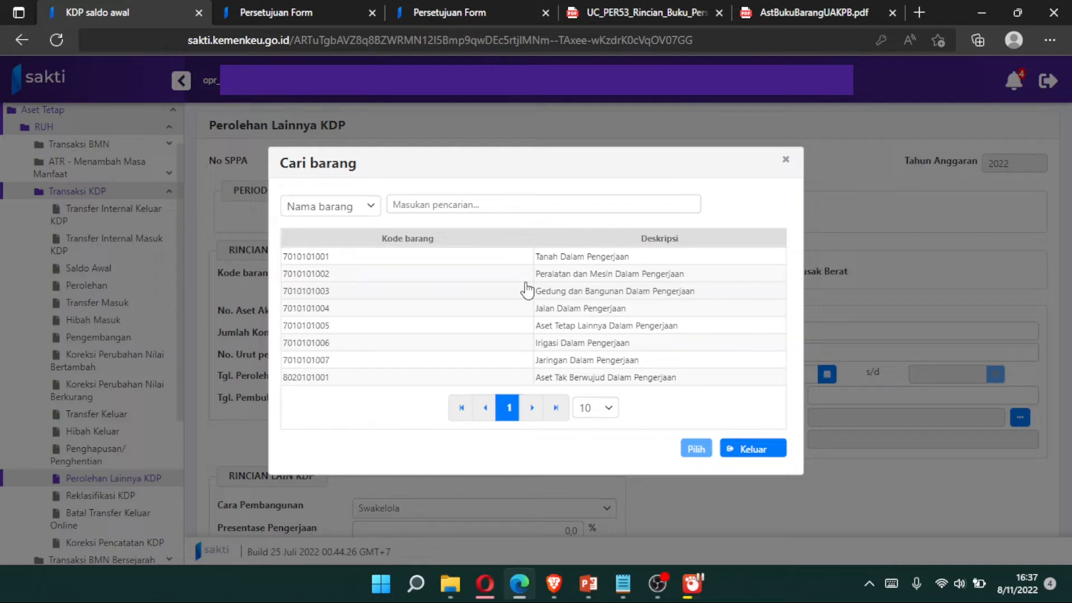
left_click(483, 277)
left_click(697, 450)
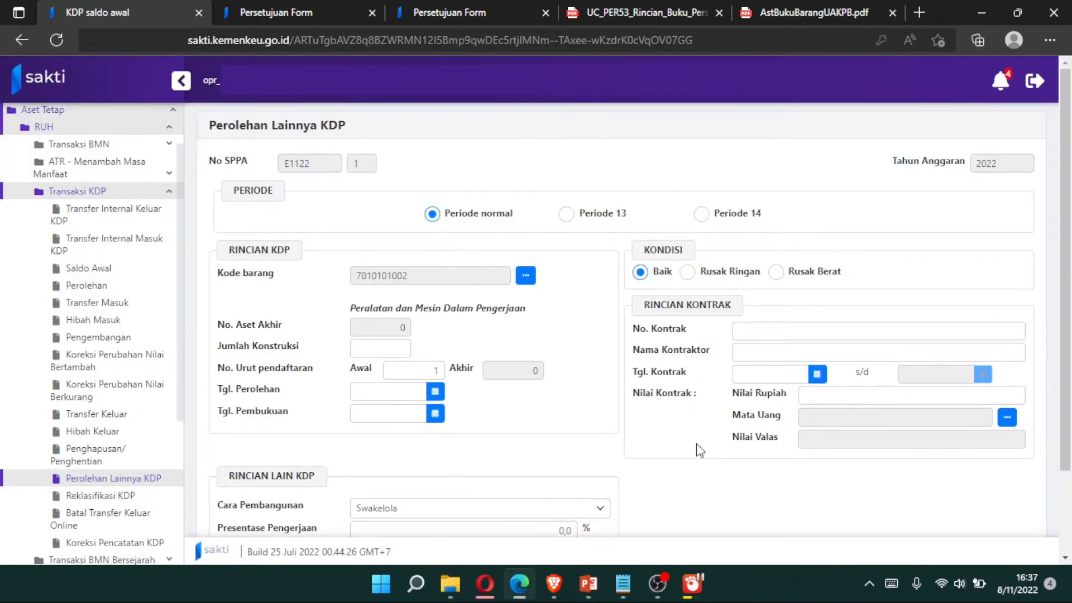
left_click(398, 350)
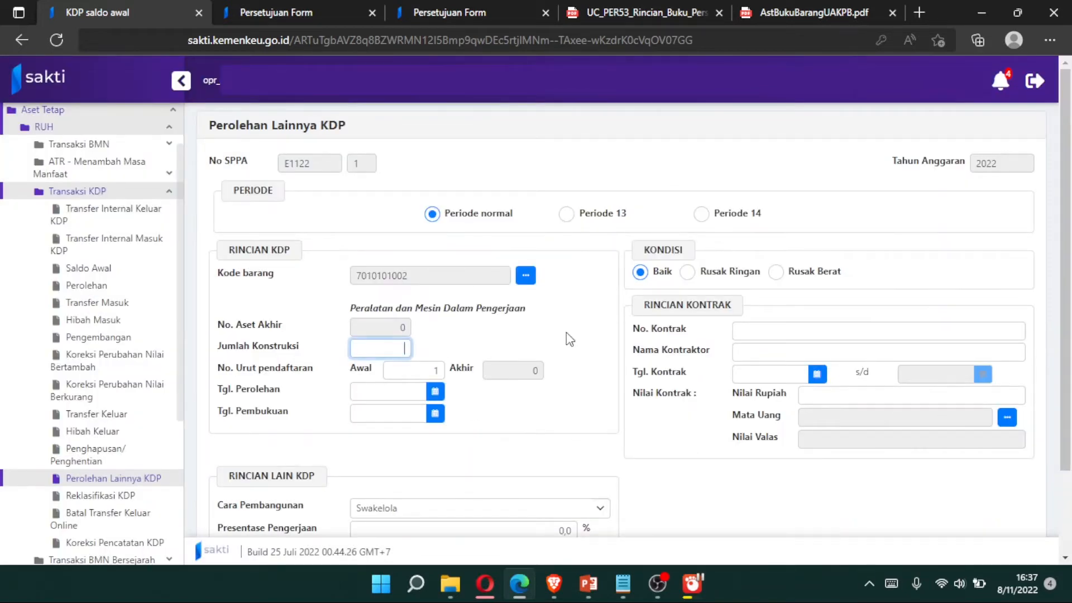
type("1")
key("Tab")
Set both Tgl. Perolehan and Tgl. Pembukuan of the KDP entry to 21/04/2022
key("Tab")
left_click(362, 176)
left_click(362, 176)
left_click(361, 178)
left_click(362, 177)
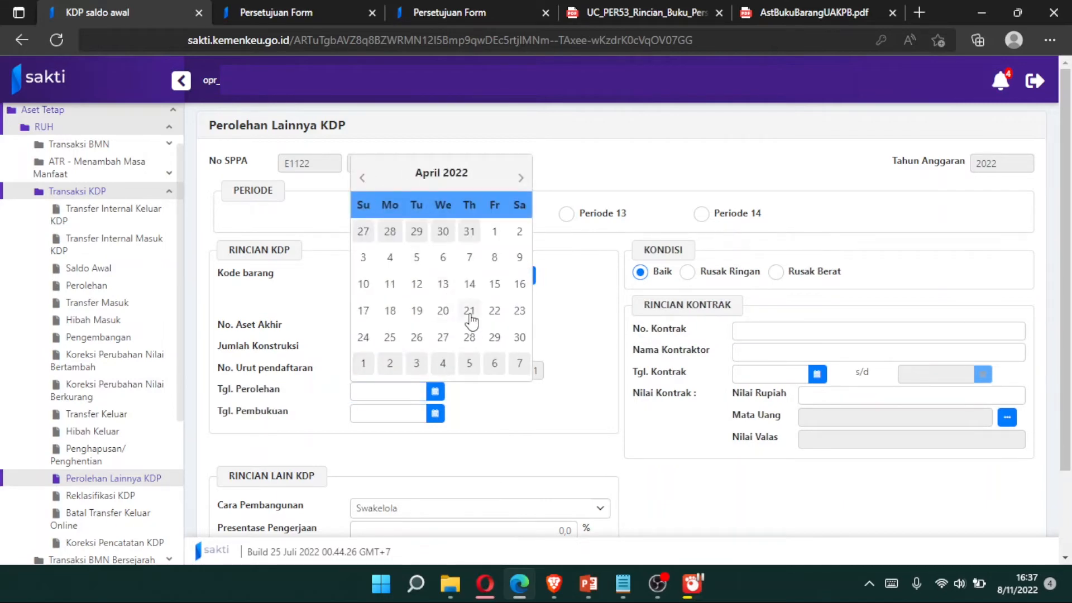
left_click(469, 310)
left_click(385, 413)
left_click(363, 199)
left_click(363, 199)
left_click(363, 199)
left_click(363, 199)
left_click(470, 338)
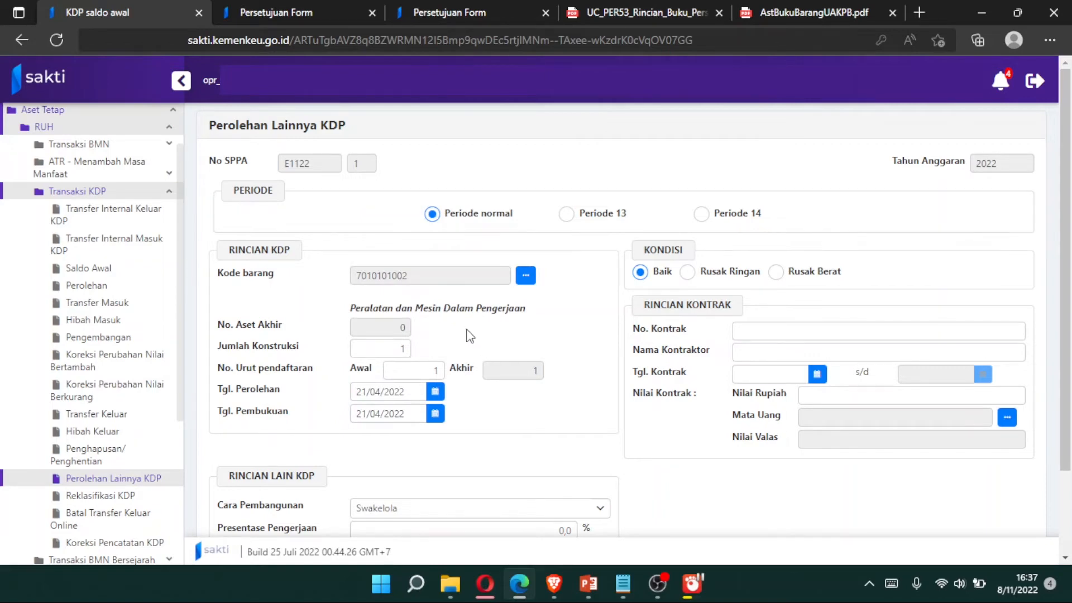
Keep Cara Pembangunan as Swakelola, set Lokasi KDP to Televisi and Nilai KDP to 500.000, and save the KDP entry
scroll(470, 338, "down", 1)
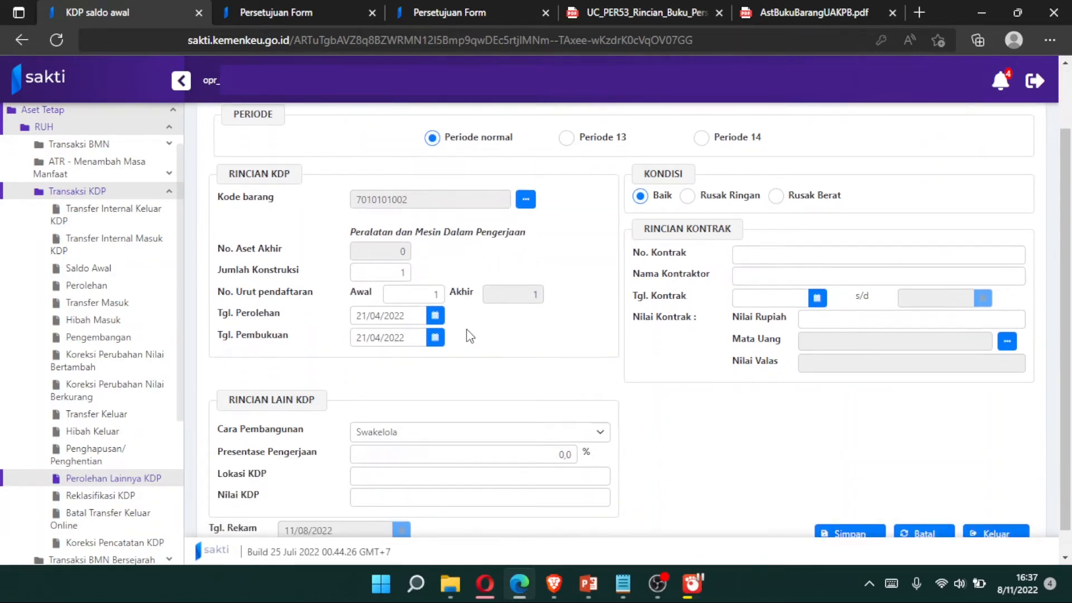
scroll(470, 338, "down", 1)
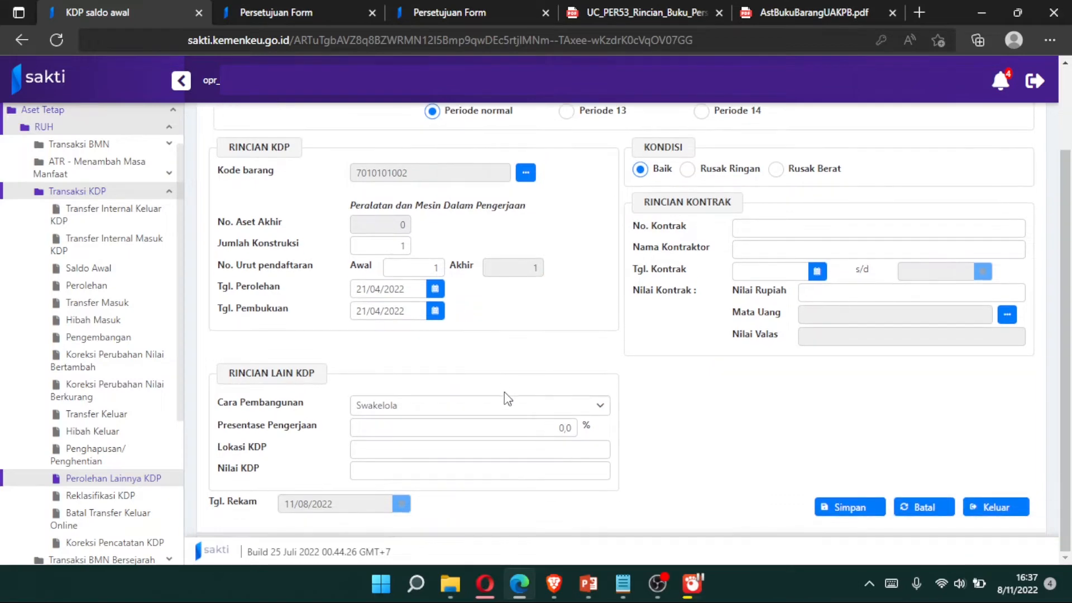
left_click(513, 408)
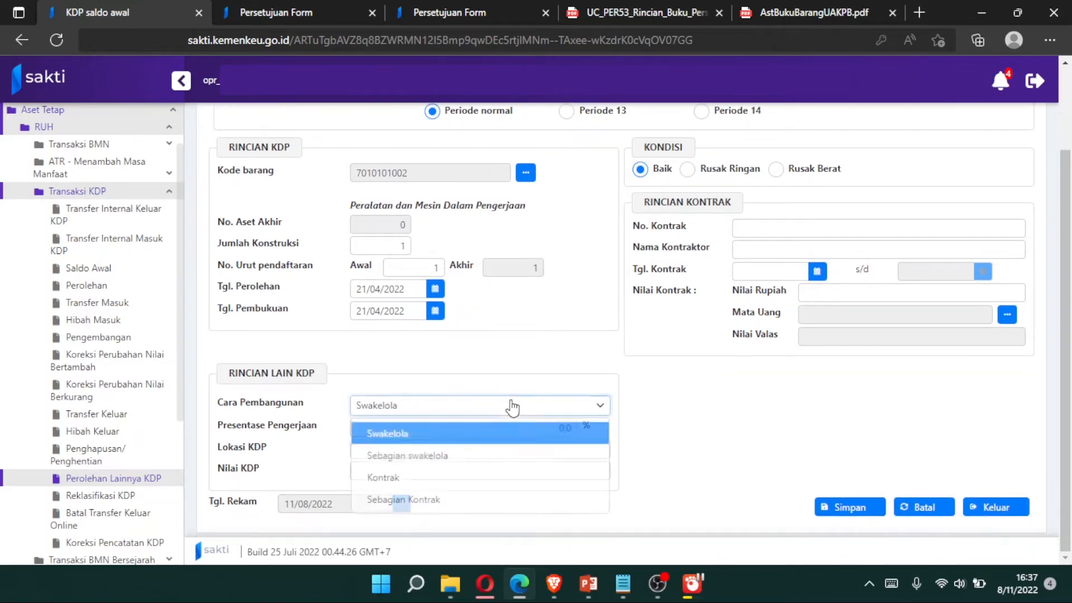
left_click(513, 408)
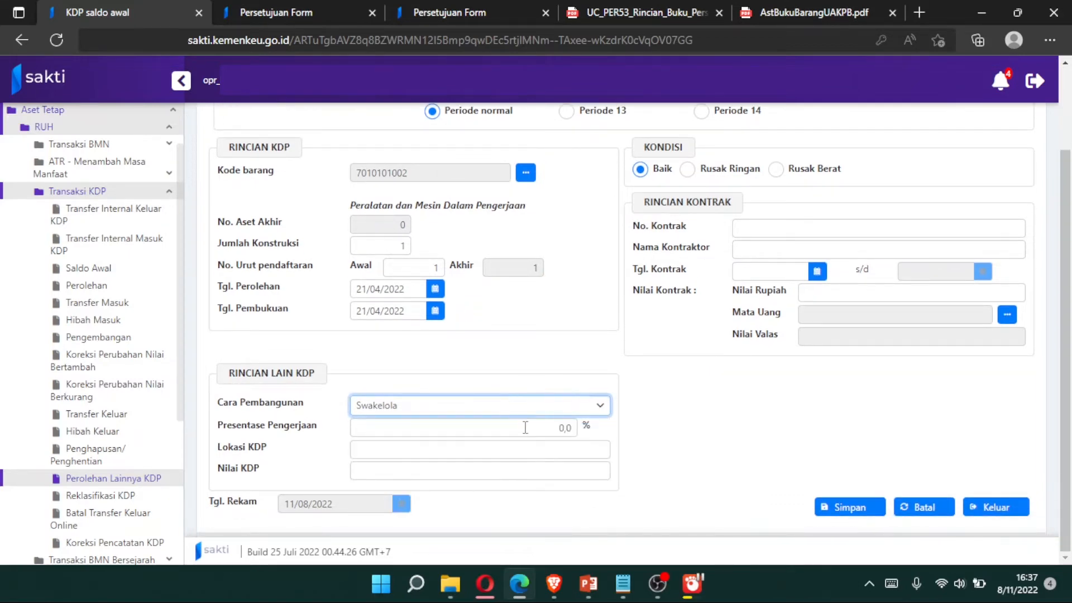
left_click(515, 450)
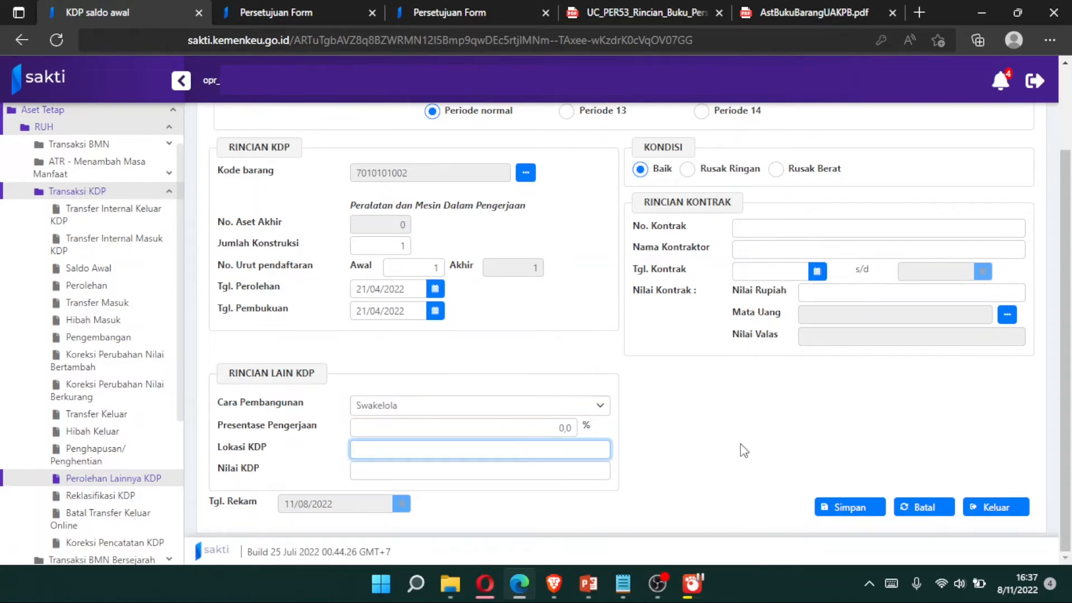
type("Kantor")
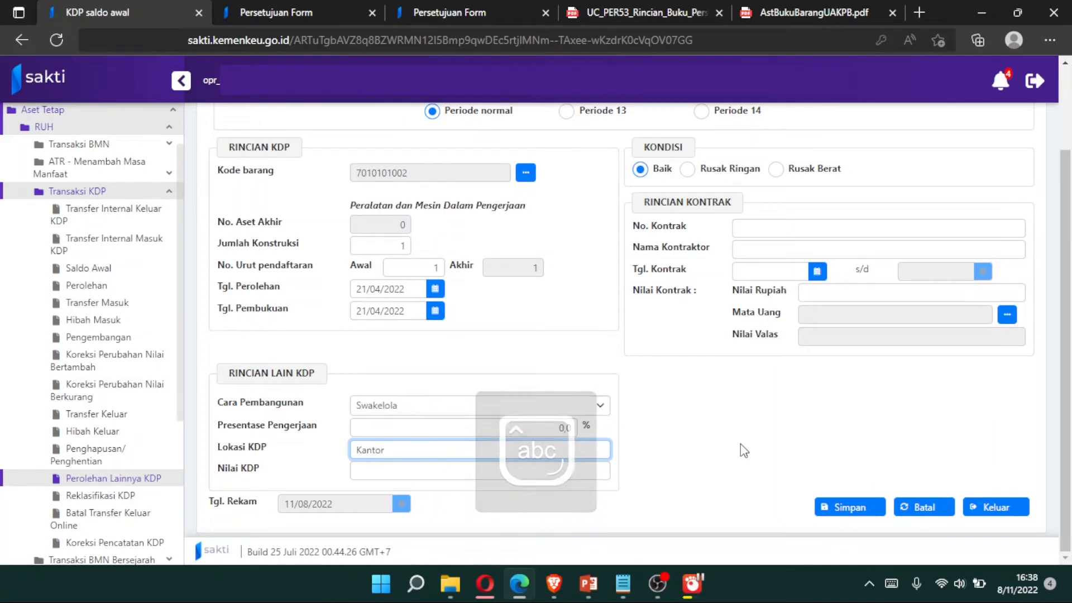
key("ctrl+a")
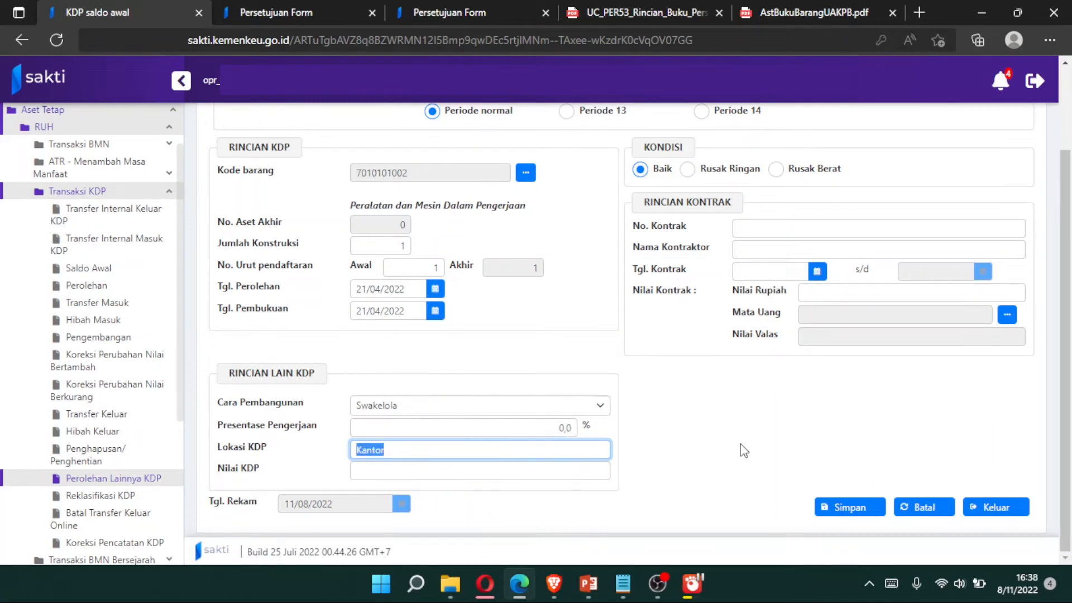
type("Televisi")
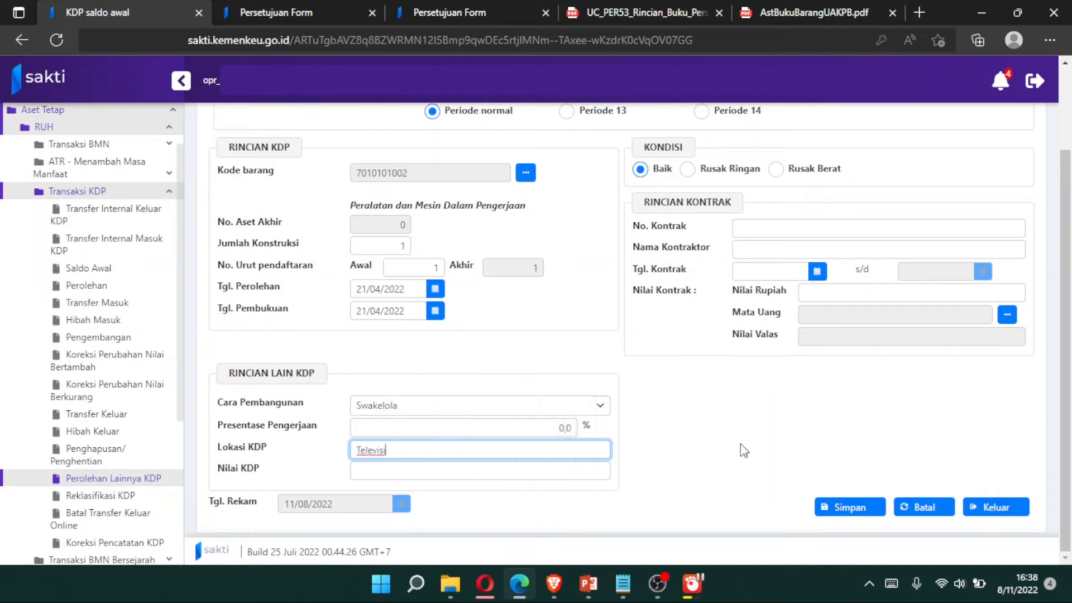
key("Tab")
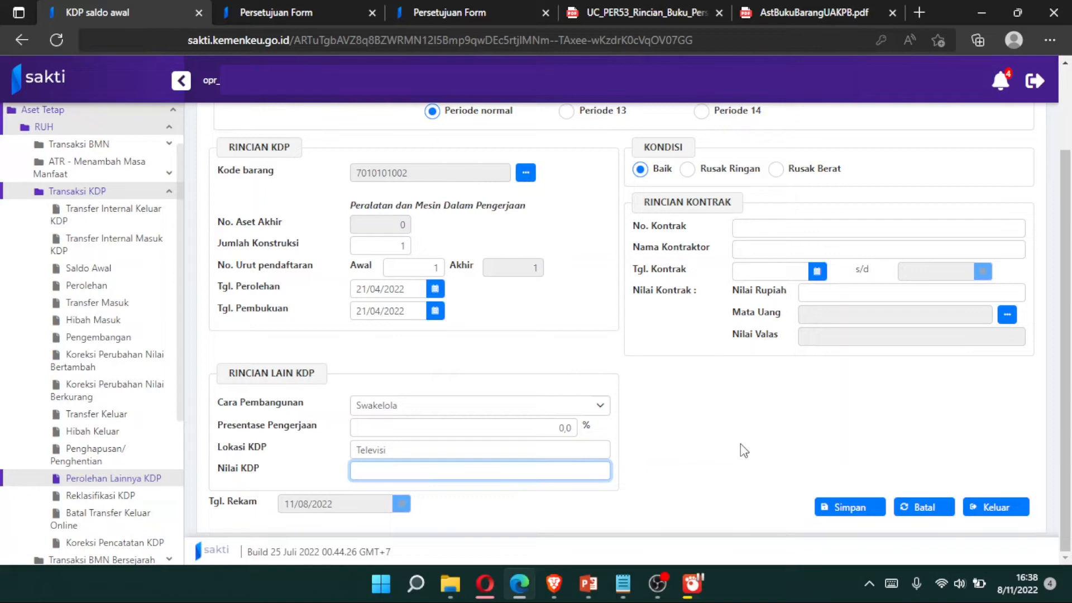
type("500.000")
left_click(851, 509)
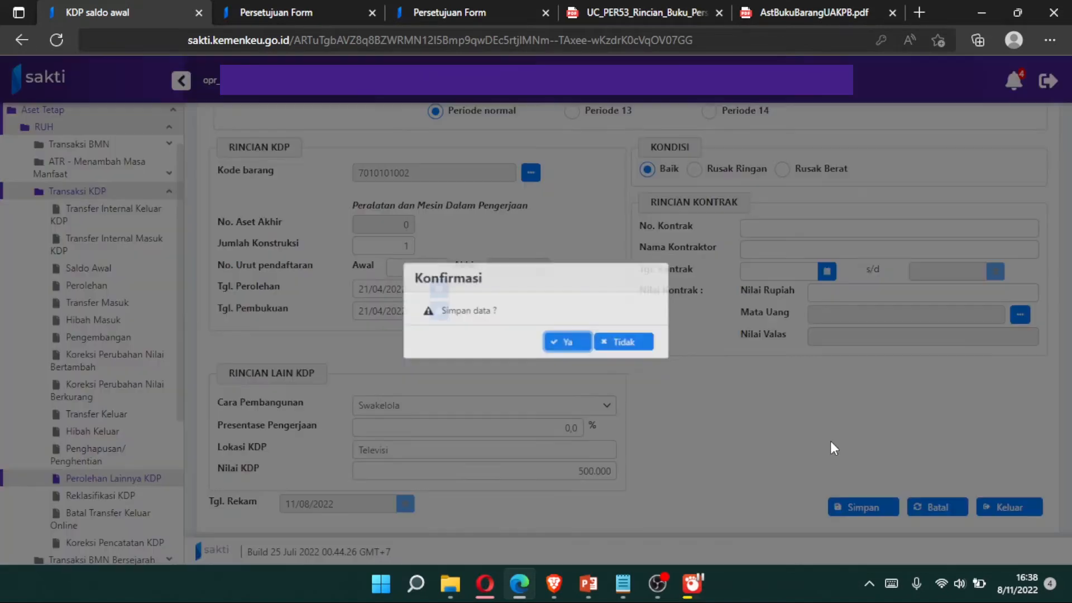
left_click(572, 343)
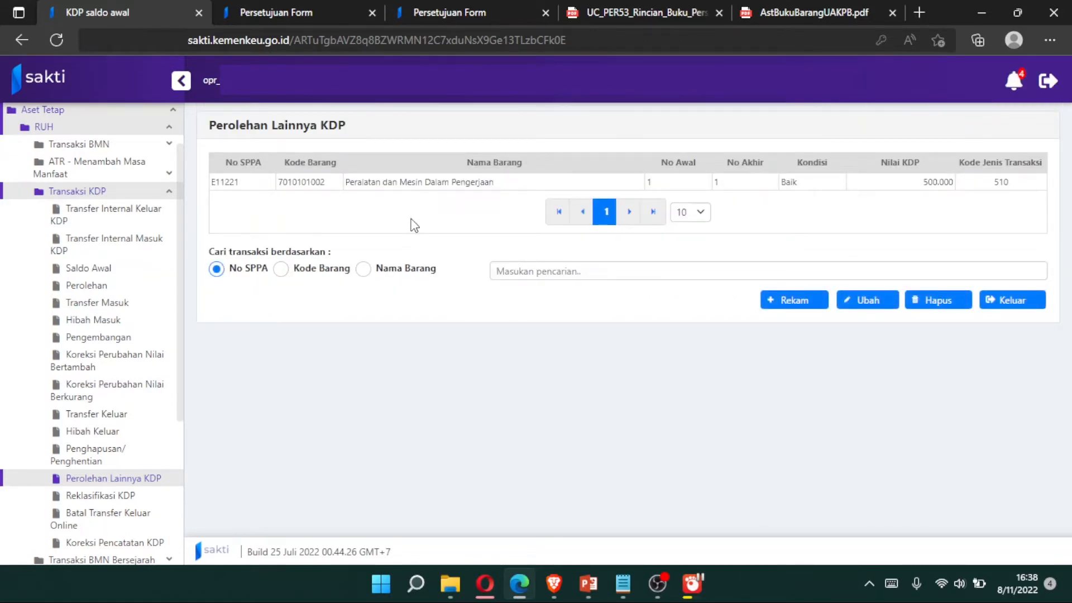
In the validator's session, list the pending KDP transactions and validate the Peralatan dan Mesin Dalam Pengerjaan entry (E11221)
left_click(282, 11)
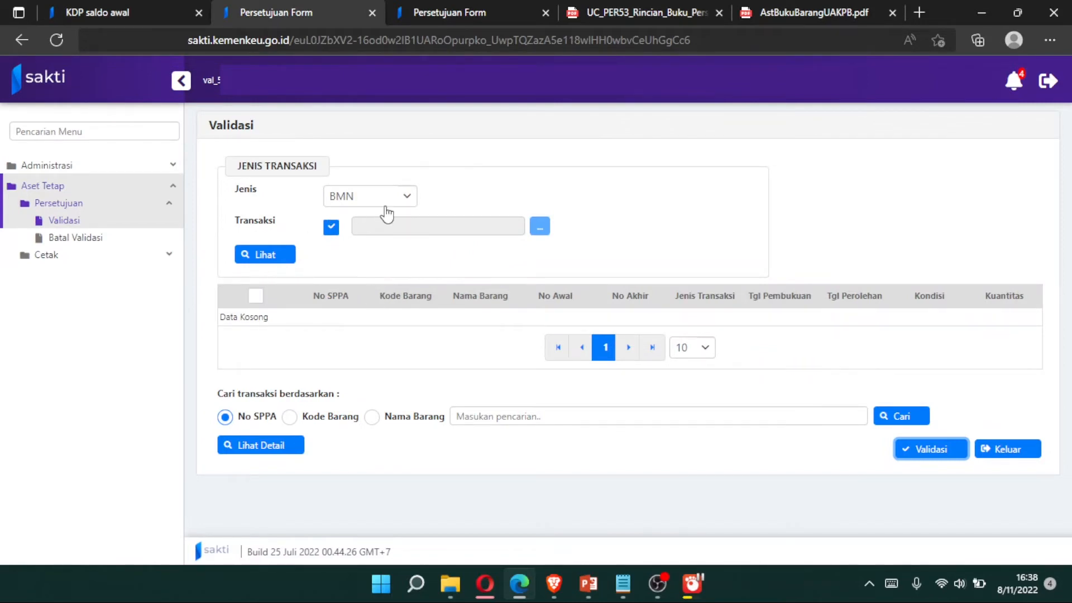
left_click(386, 206)
left_click(395, 246)
left_click(280, 256)
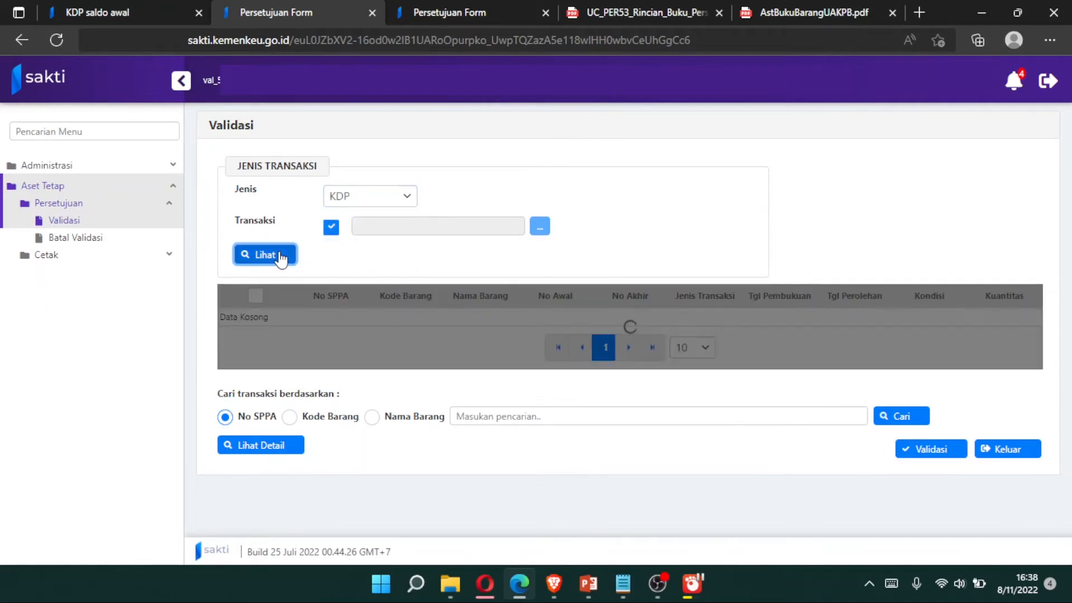
left_click(255, 320)
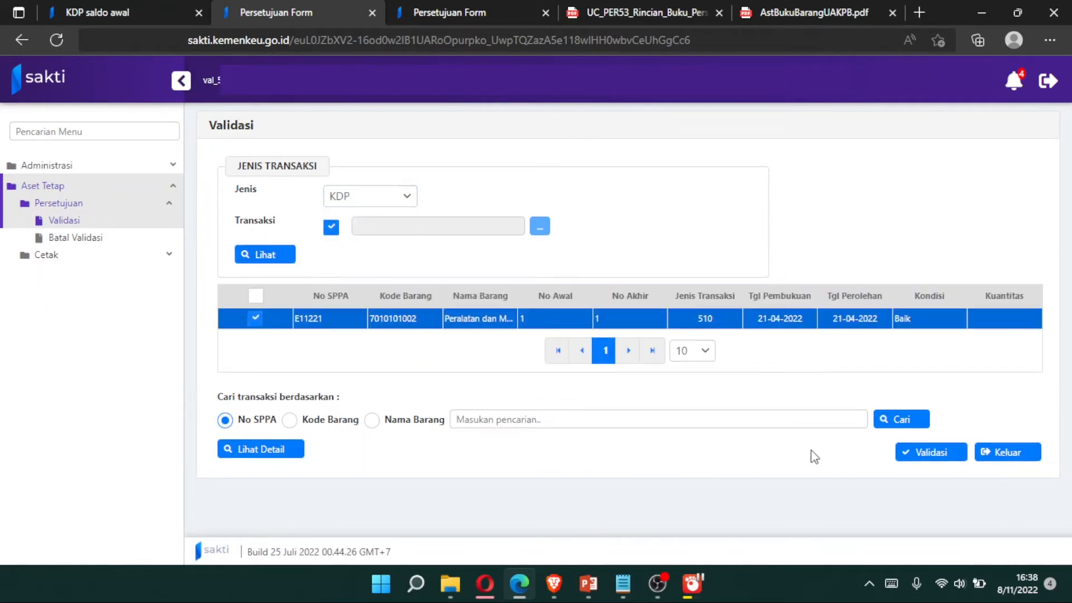
left_click(930, 452)
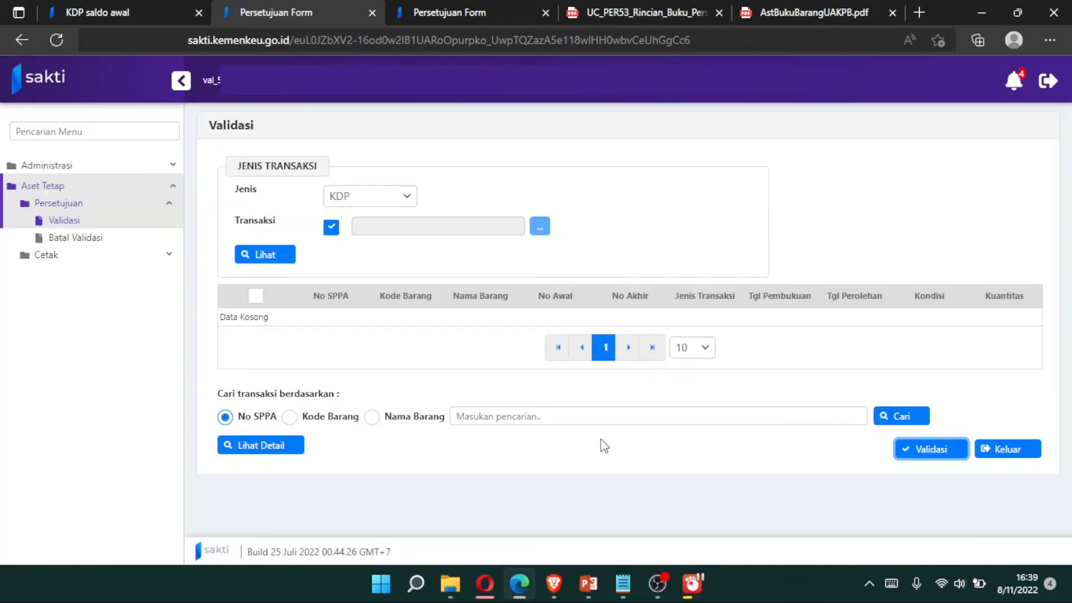
In the approver's session, list the pending KDP transactions and approve the Peralatan dan Mesin Dalam Pengerjaan entry (E11221)
left_click(475, 12)
left_click(356, 198)
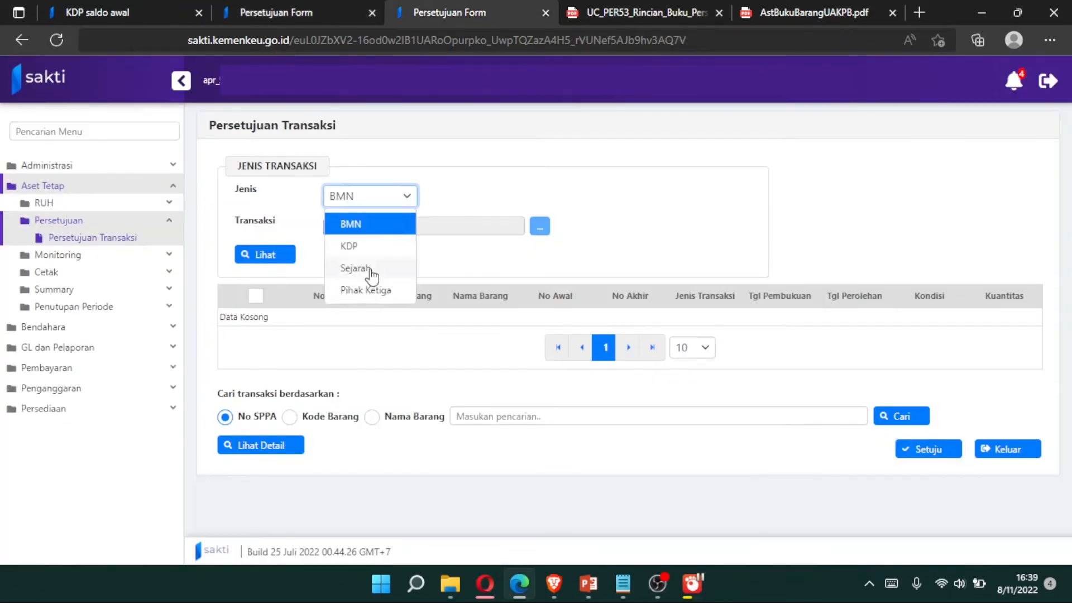
left_click(269, 256)
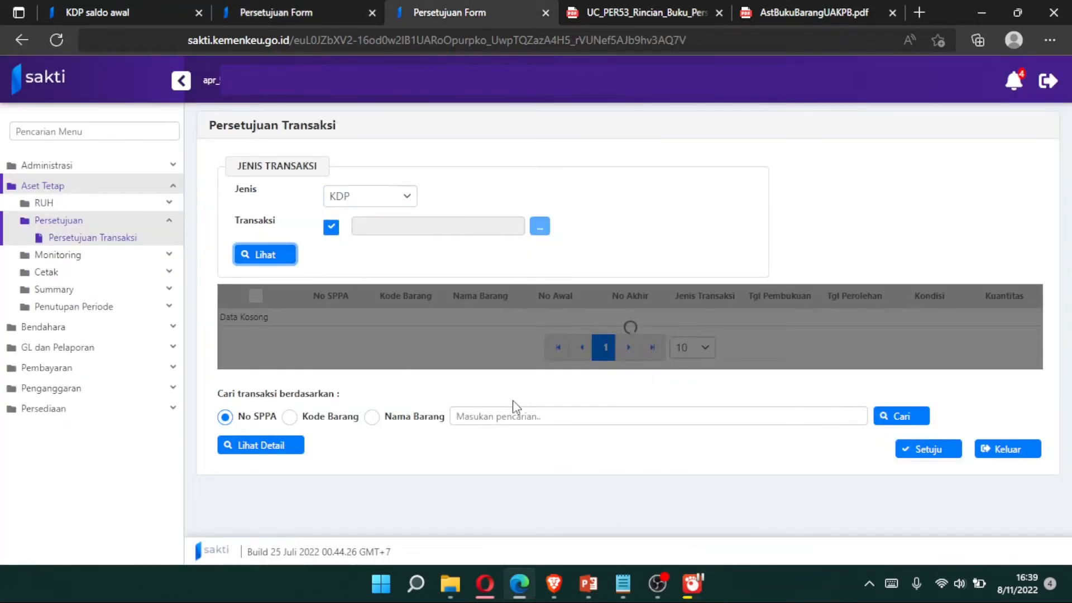
left_click(255, 318)
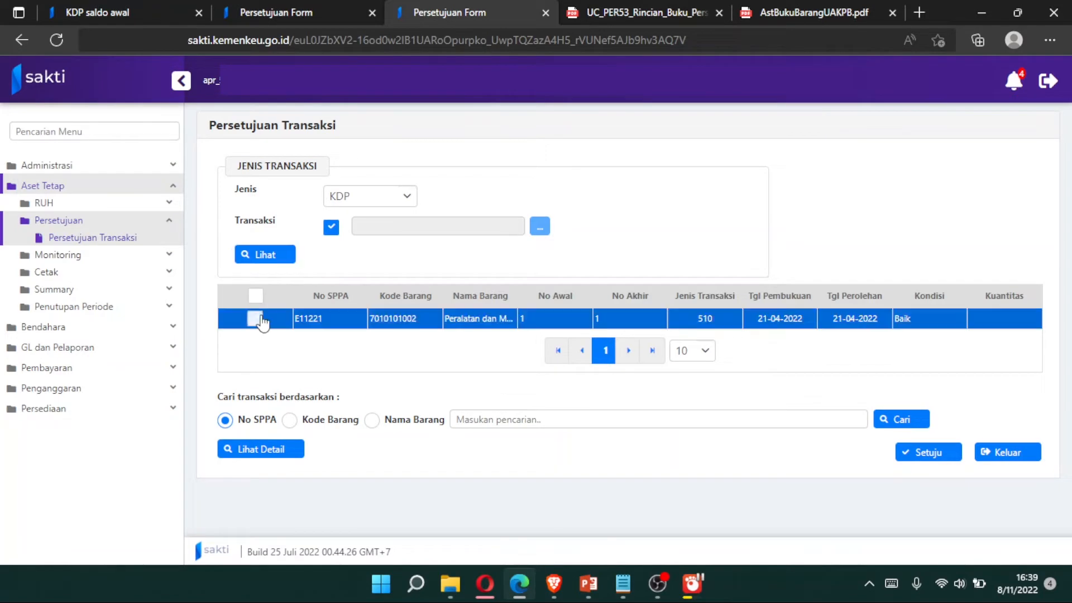
left_click(924, 453)
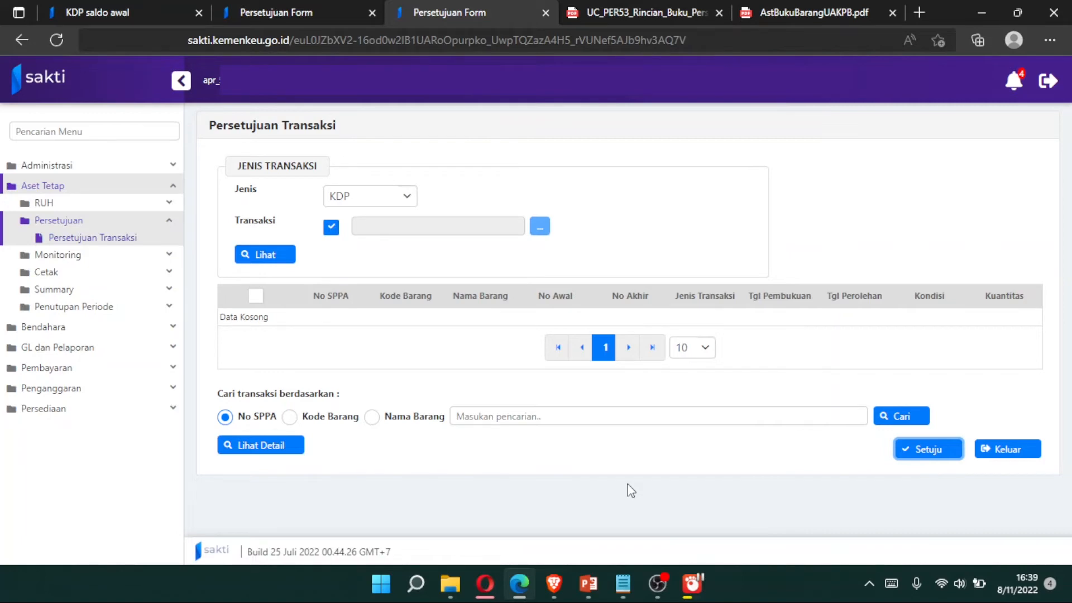
In the operator's session, leave Aset Tetap and open Jurnal Manual in the GL dan Pelaporan processes
left_click(159, 8)
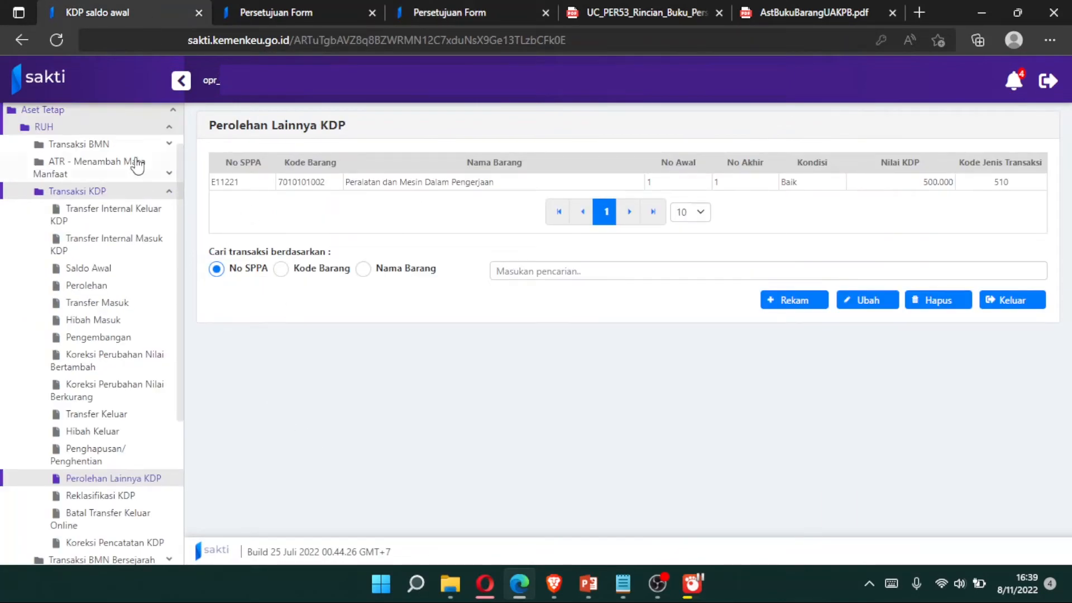
left_click(132, 110)
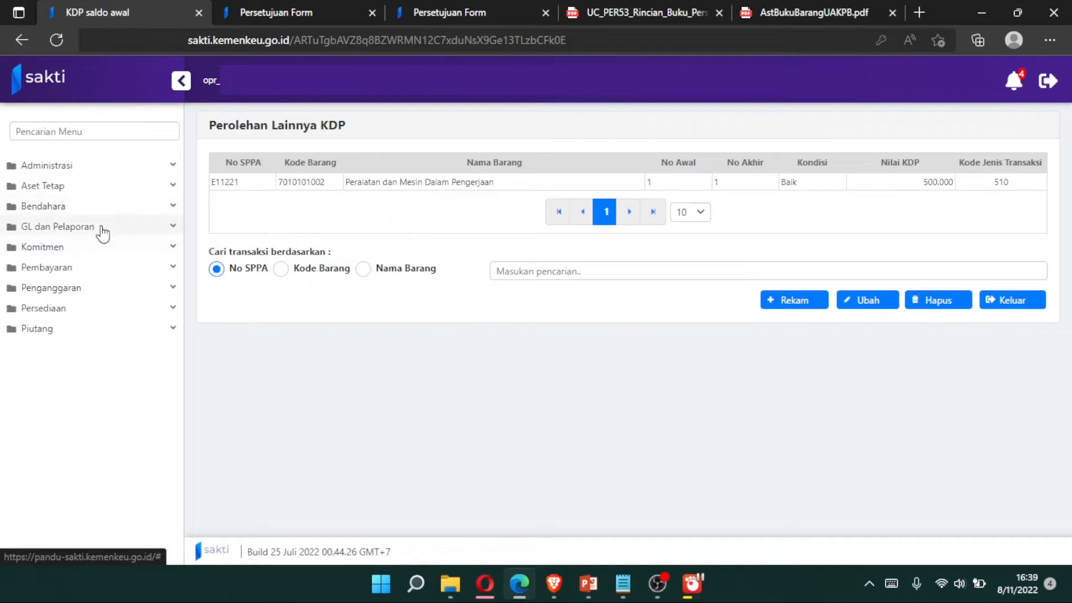
left_click(106, 227)
left_click(104, 246)
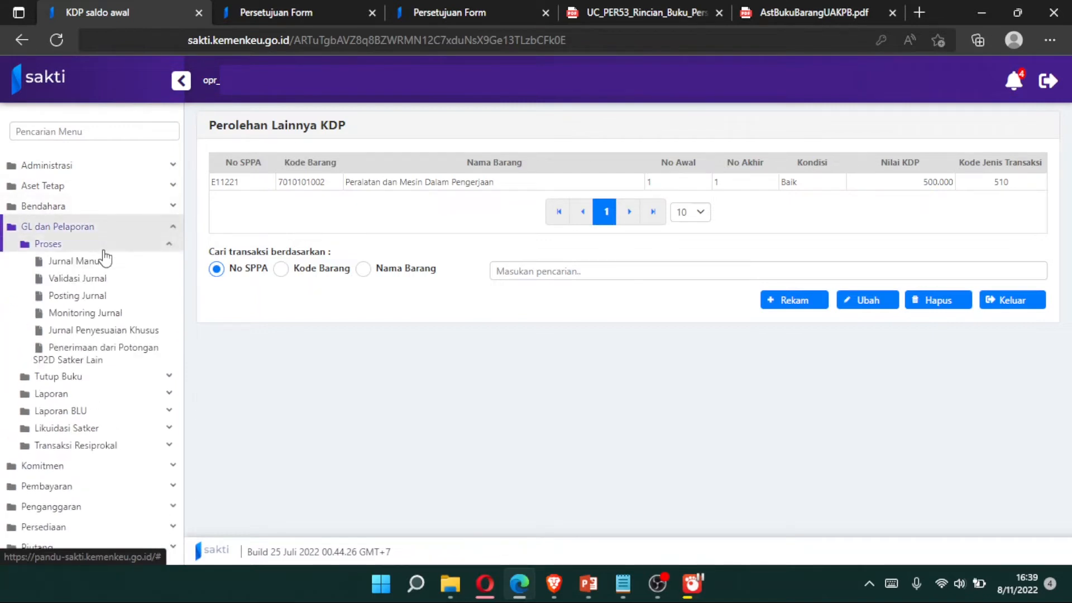
left_click(107, 263)
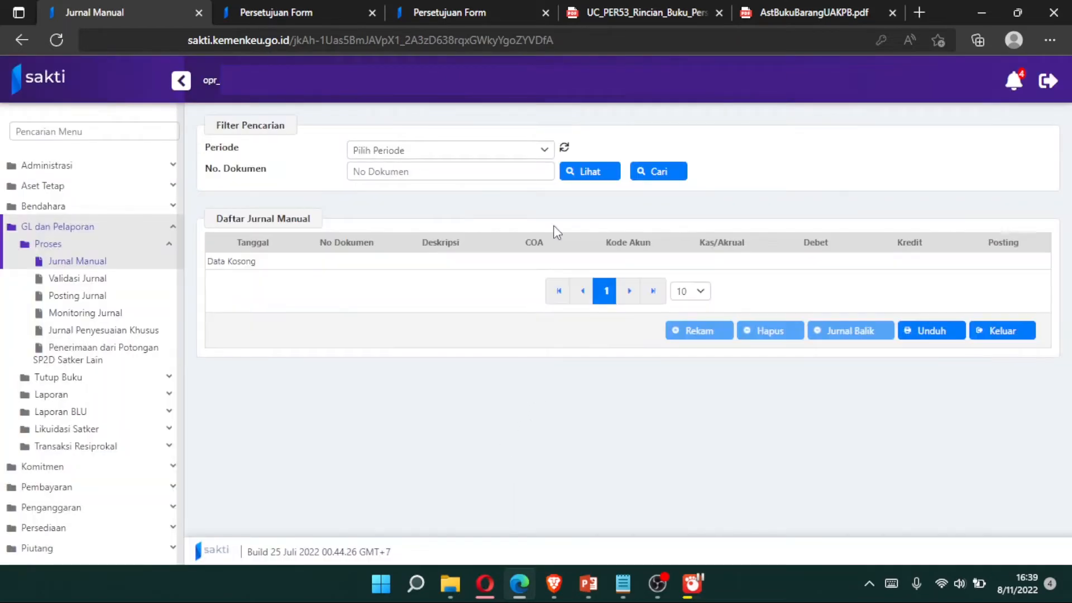
Set the journal Periode to APR 2022 and start recording a new manual journal
left_click(521, 154)
scroll(458, 271, "down", 3)
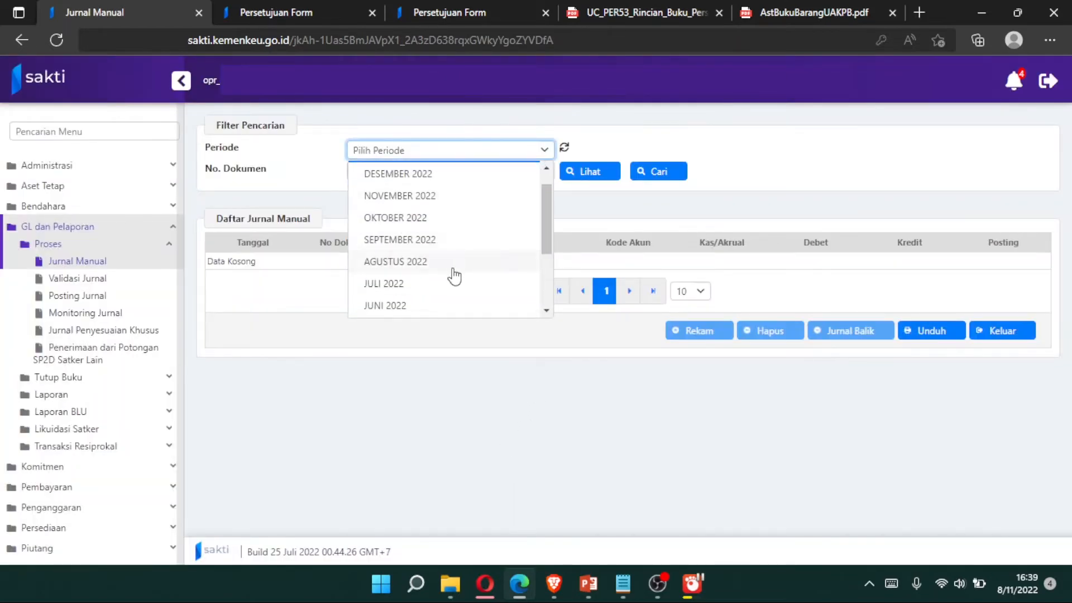
left_click(447, 279)
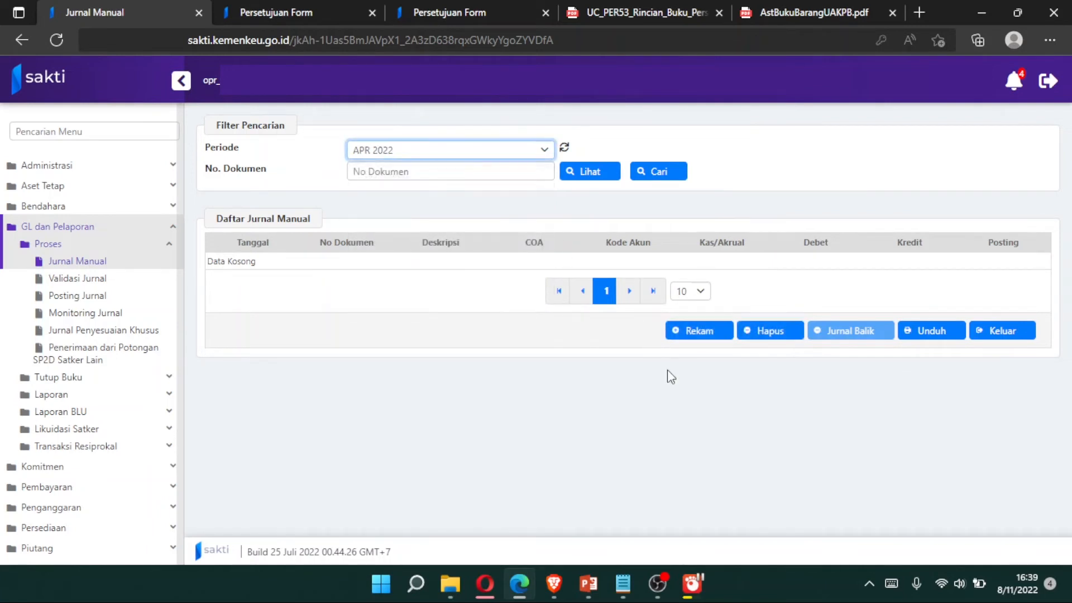
left_click(702, 335)
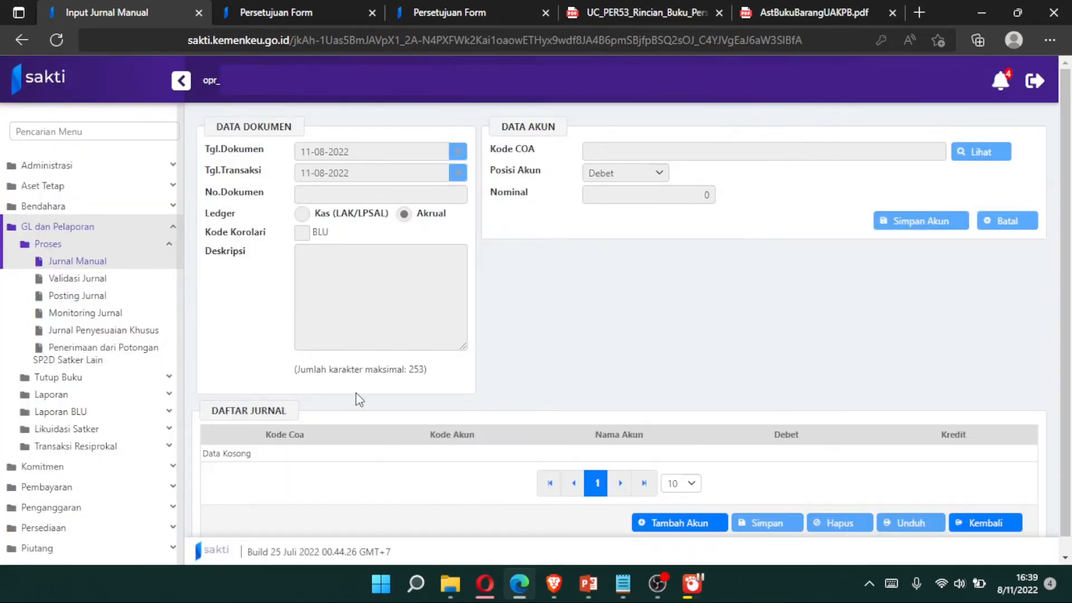
Fill in the journal's document data: both dates 21-04-2022, No. Dokumen JM-02 and Deskripsi "Penyesuaian KDP TV"
left_click(665, 521)
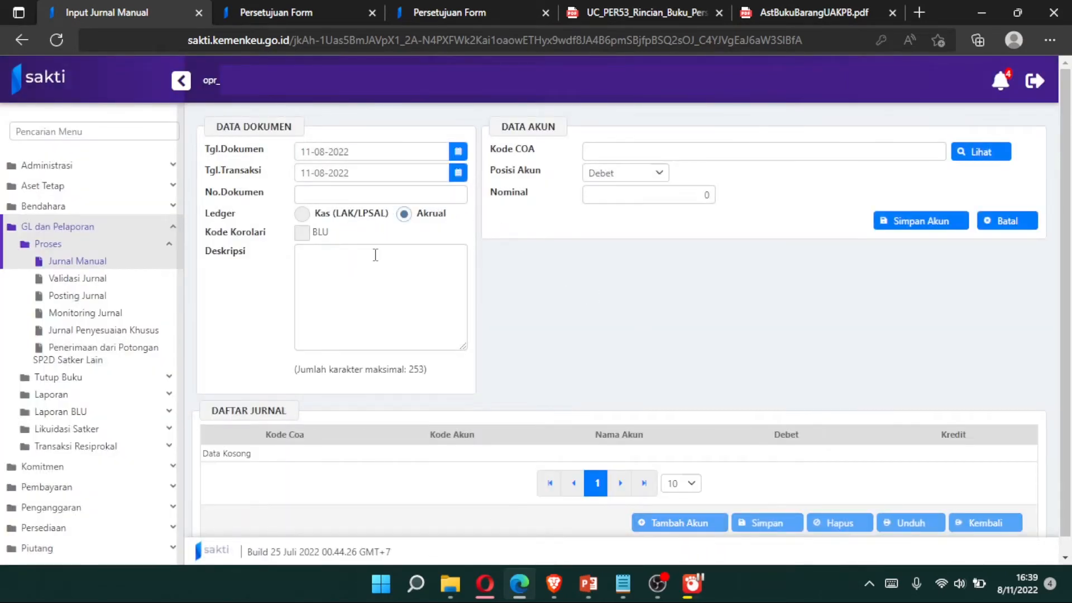
left_click(323, 153)
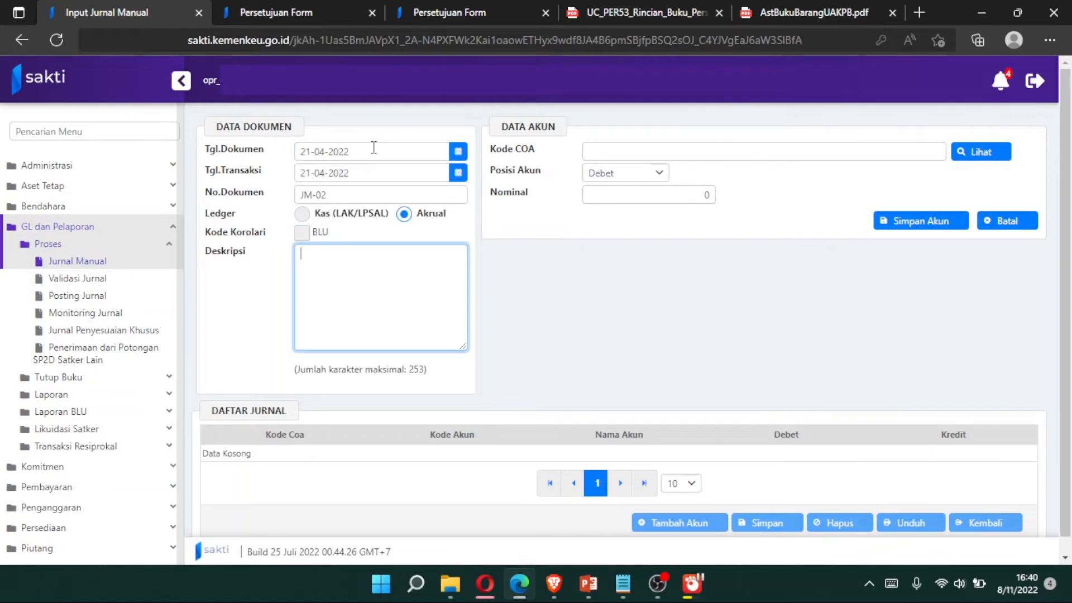
type("Penyesuaian")
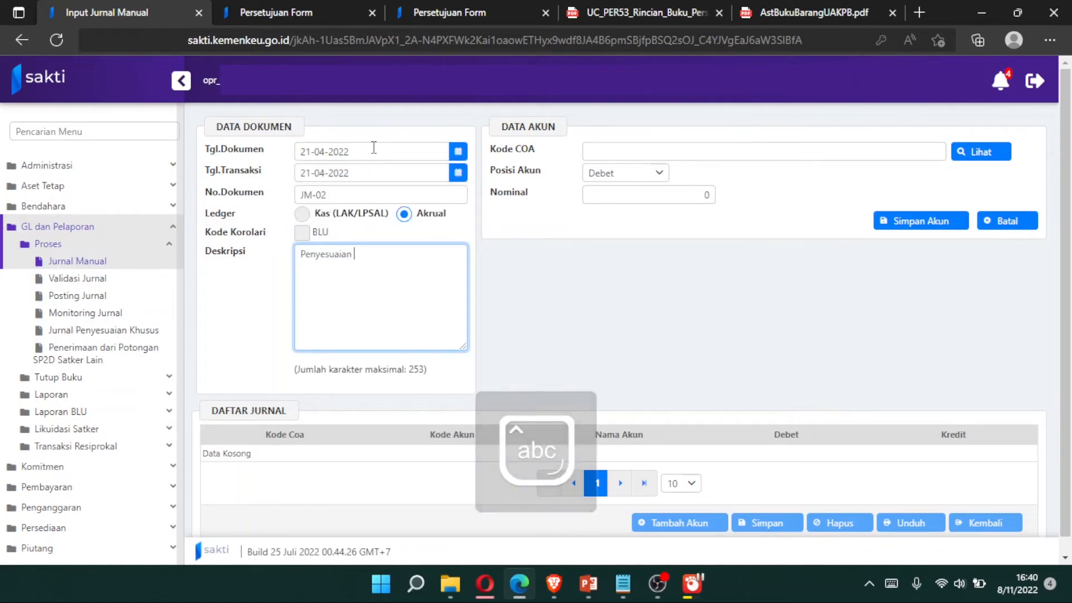
key("Caps_Lock")
type("KDP TV")
key("Tab")
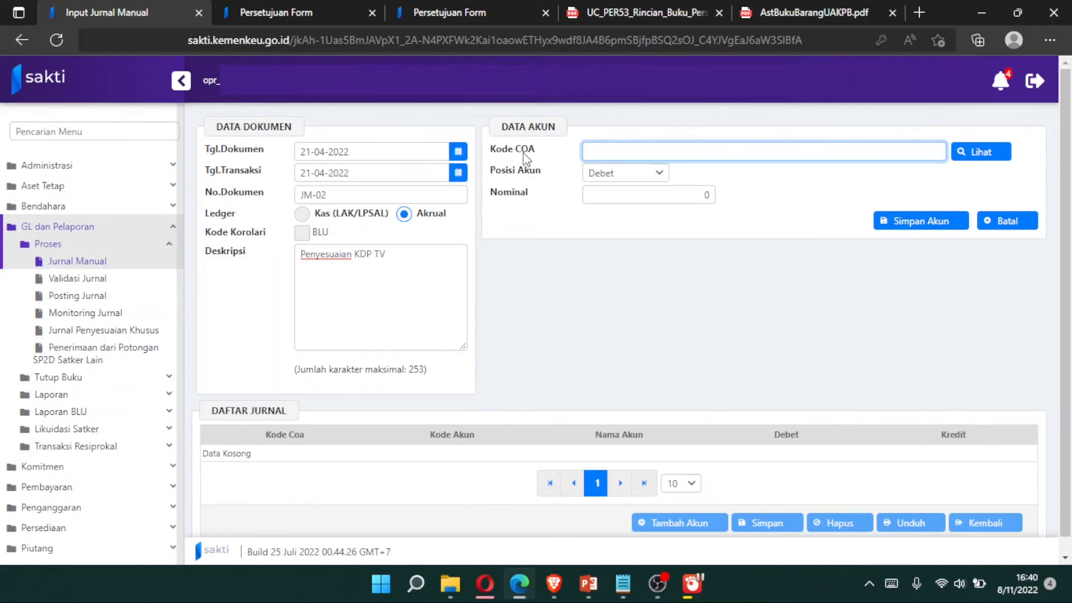
left_click(660, 370)
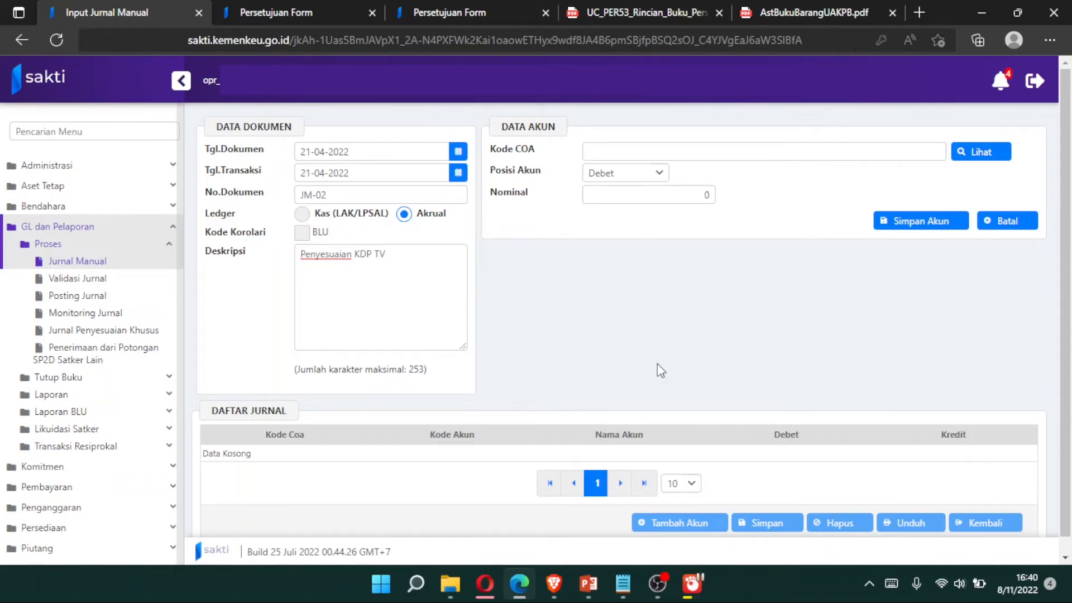
Set the Kode COA to account 491429, Pendapatan Perolehan Aset Lainnya, and save the COA
left_click(984, 151)
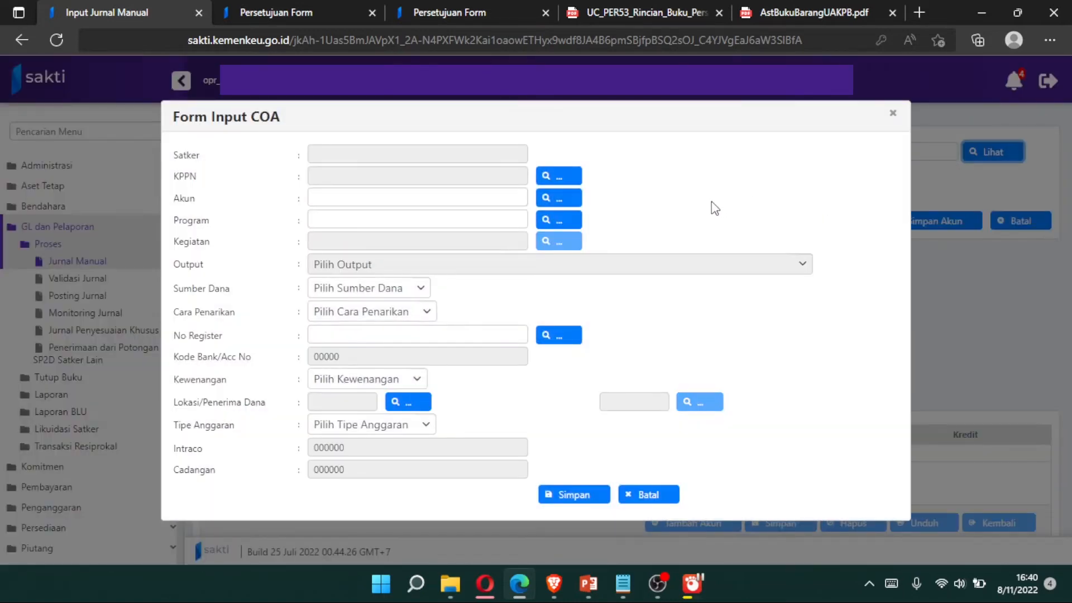
left_click(569, 206)
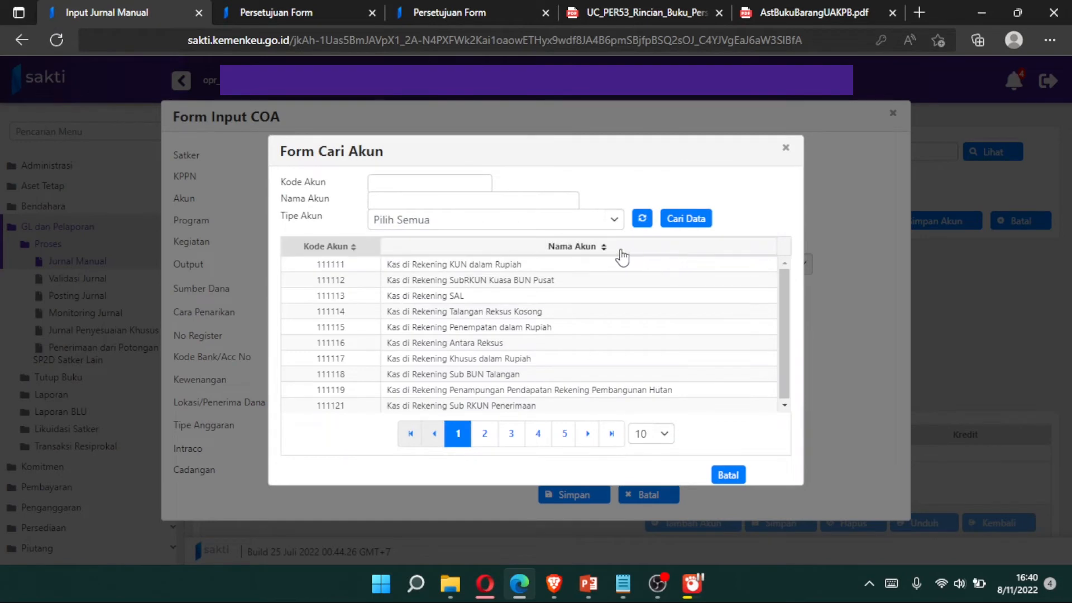
left_click(419, 182)
type("491429")
left_click(684, 222)
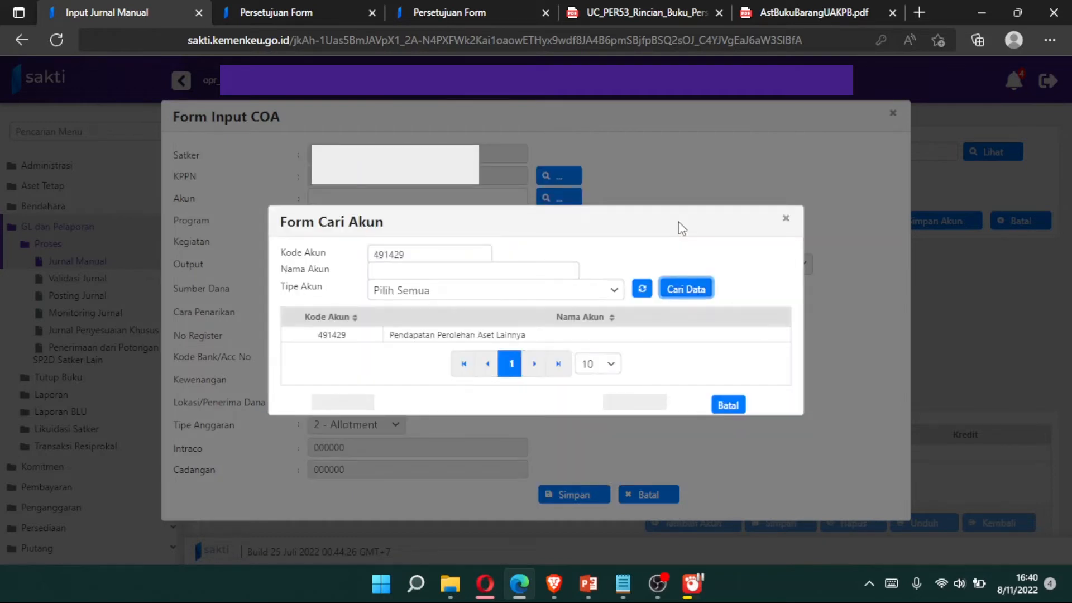
left_click(574, 336)
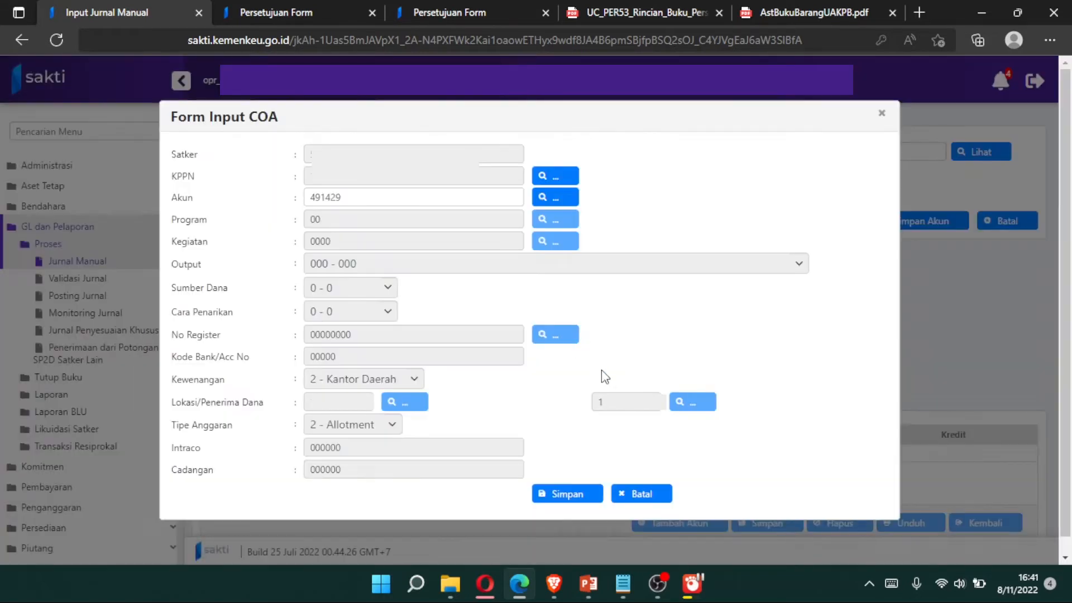
left_click(573, 499)
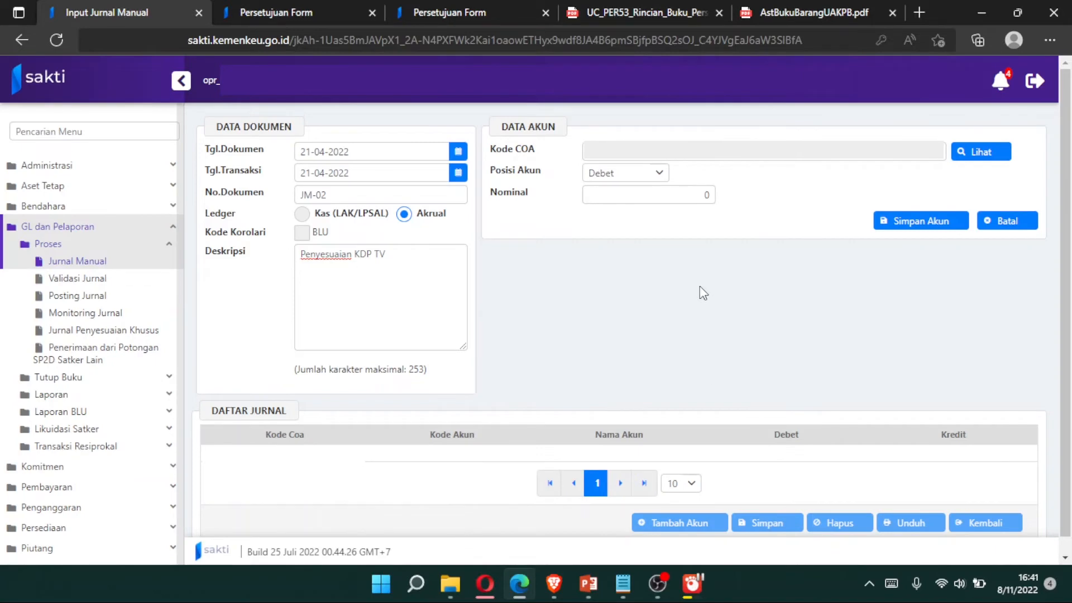
Enter a Nominal of 500.000 on the Debet side and save the account line
left_click(685, 201)
type("500.000")
left_click(898, 224)
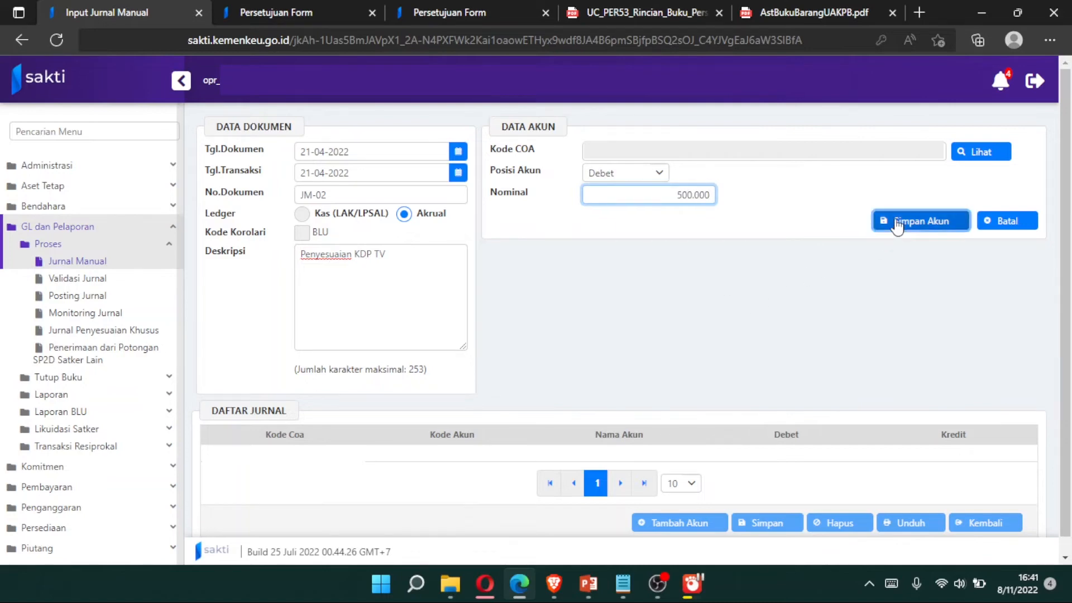
left_click(565, 336)
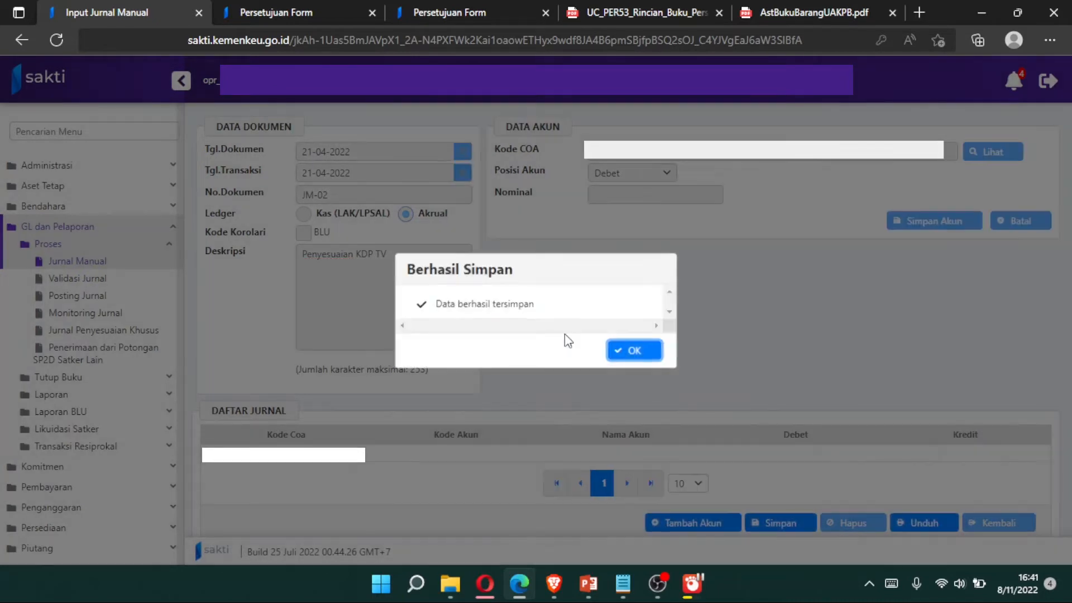
left_click(627, 350)
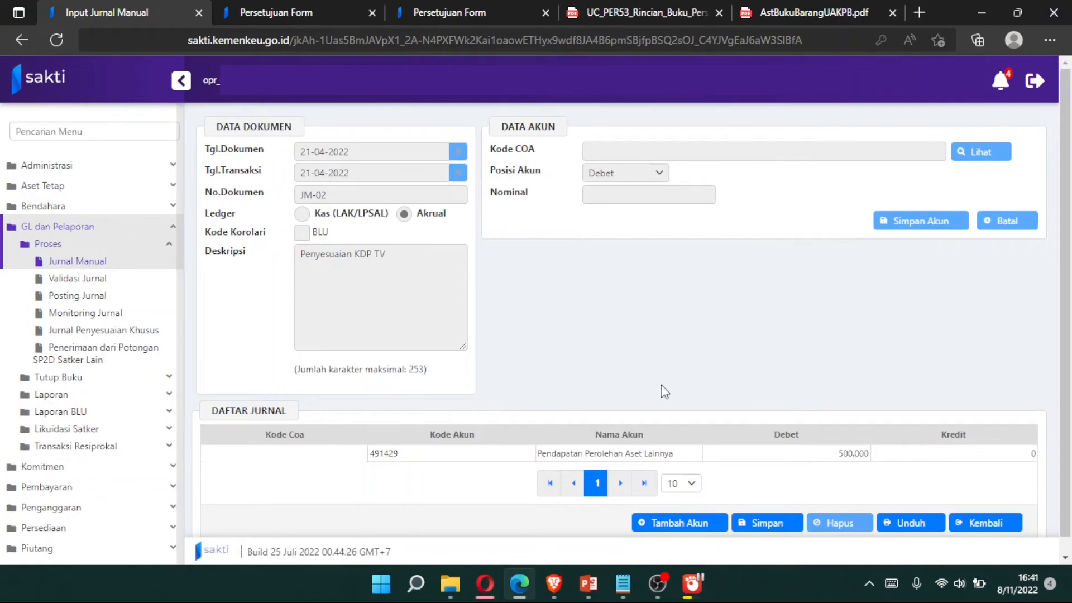
Add another account line with Posisi Akun set to Kredit and open the account search for its COA
left_click(698, 522)
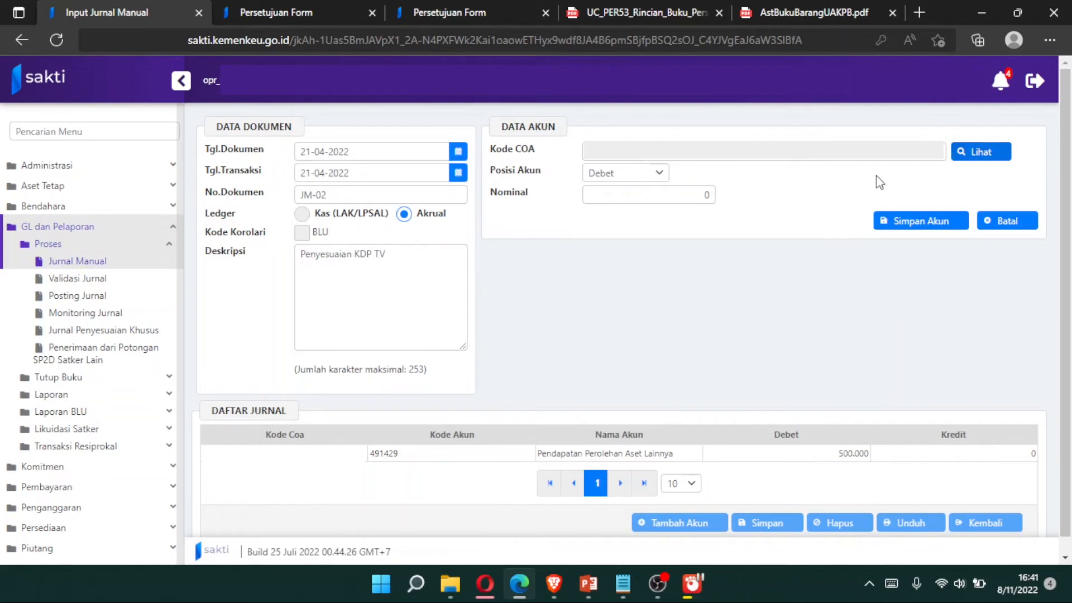
left_click(643, 178)
left_click(646, 233)
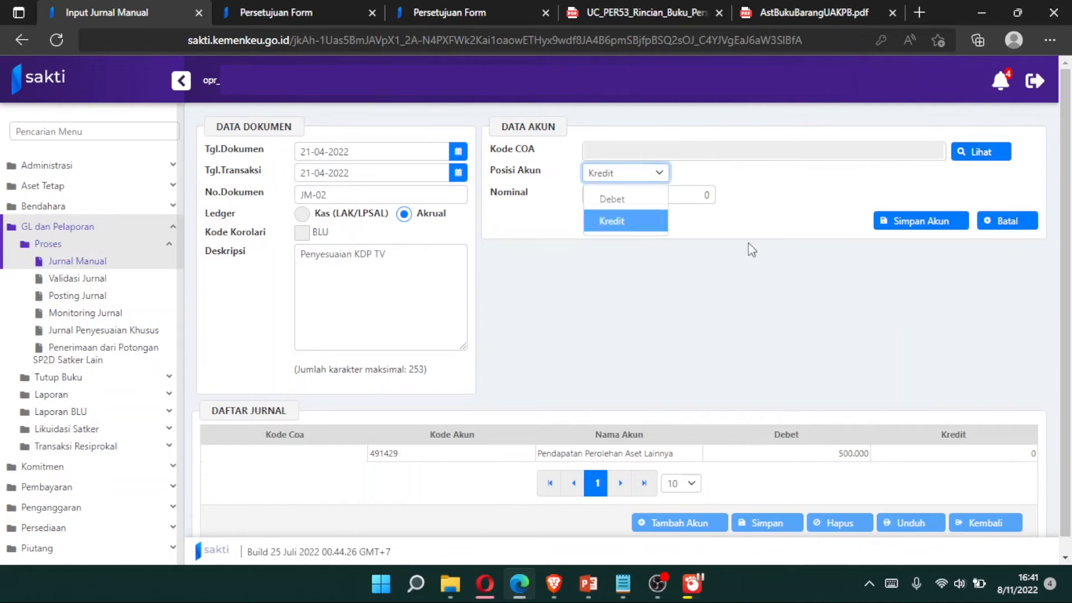
left_click(967, 159)
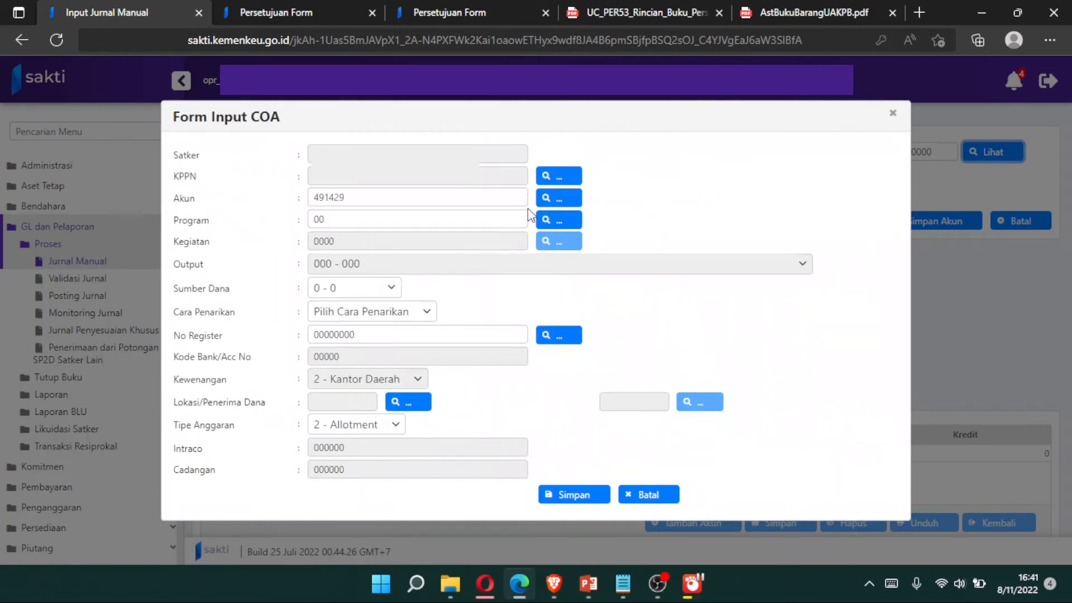
left_click(560, 201)
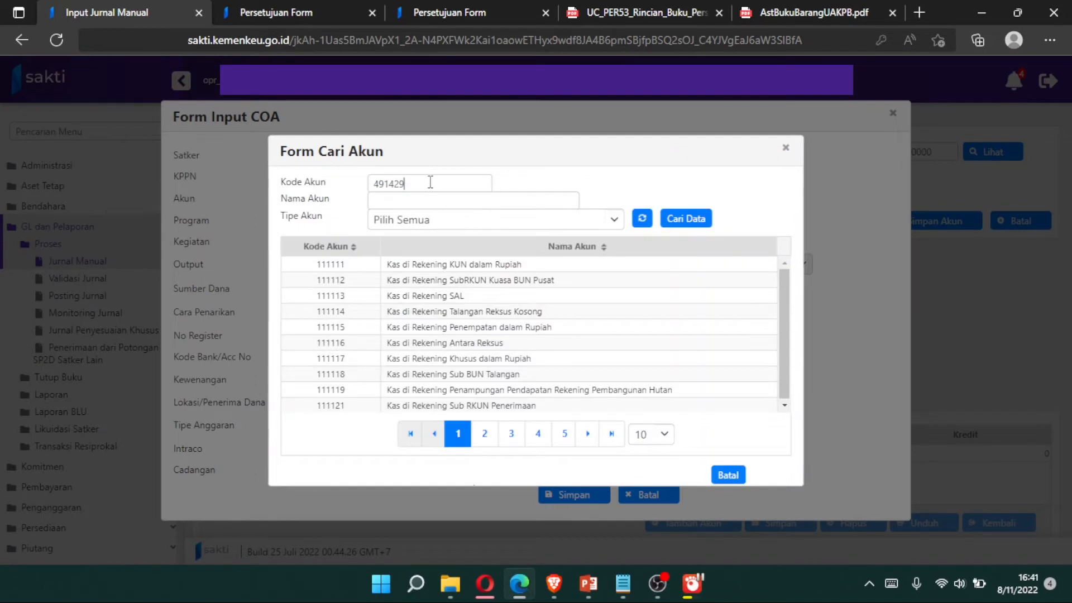
Search the account list for code 596111
left_click_drag(431, 183, 288, 178)
key("BackSpace")
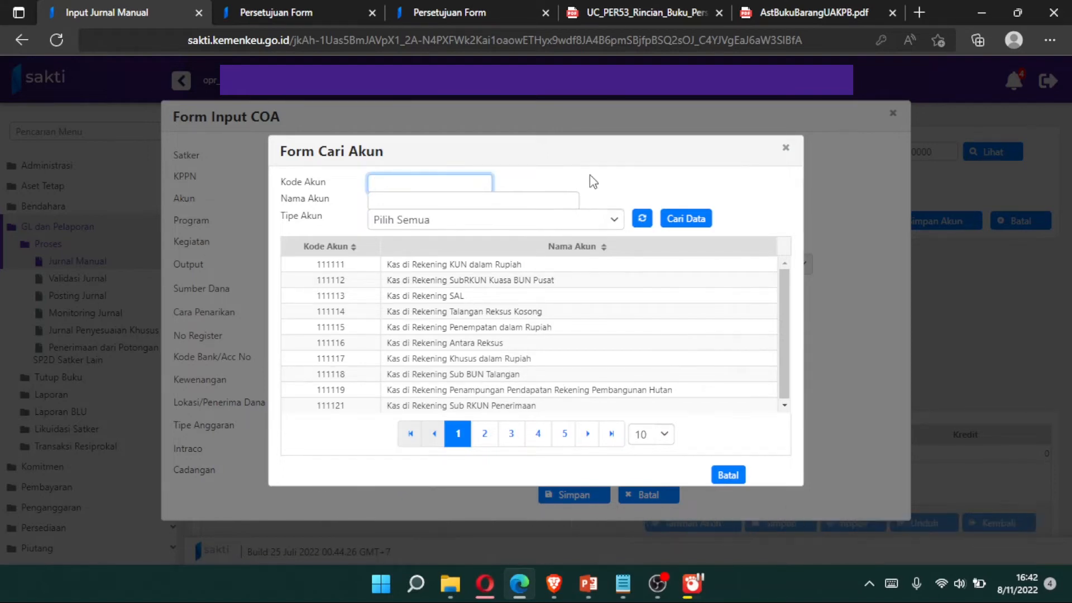
type("596111")
left_click(698, 220)
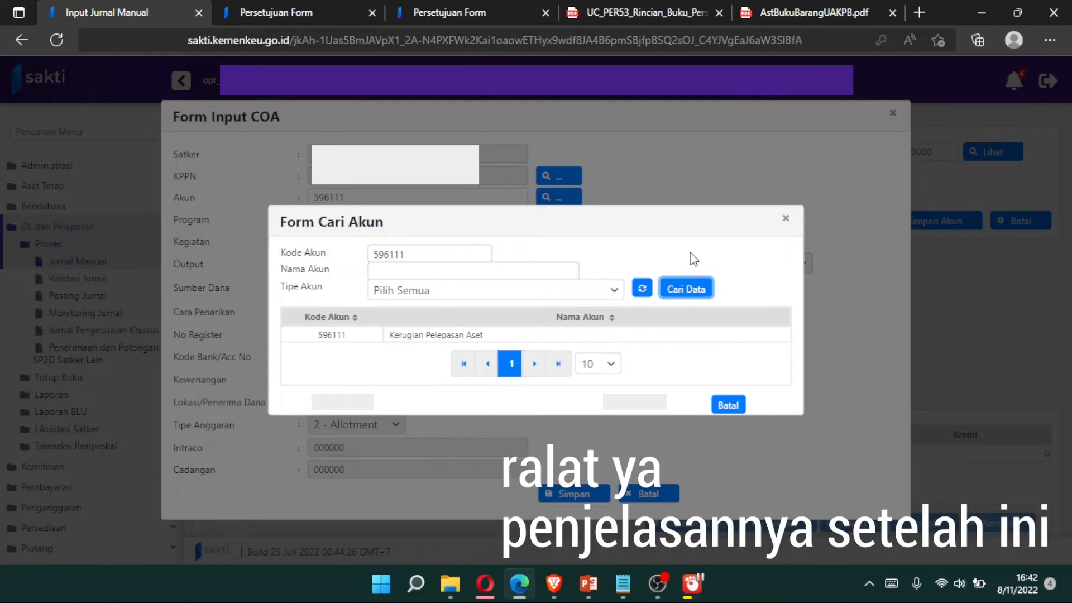
Find account 595113, Belanja Aset Ekstrakomtabel Gedung dan Bangunan, choose it for the credit line and save the COA
left_click(453, 254)
key("BackSpace")
key("BackSpace")
key("BackSpace")
key("BackSpace")
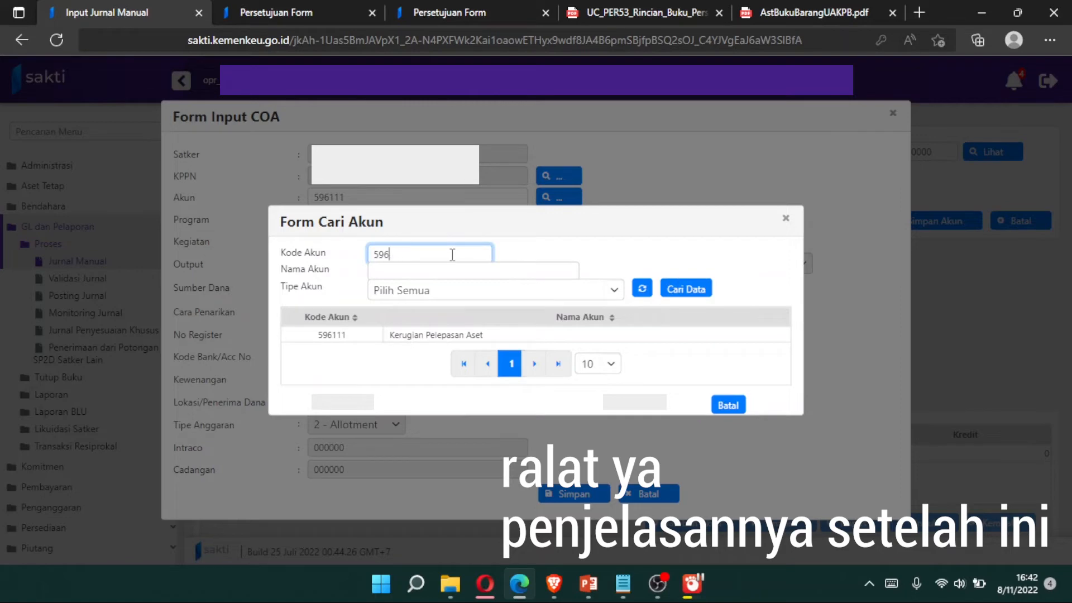
type("5113")
left_click(707, 290)
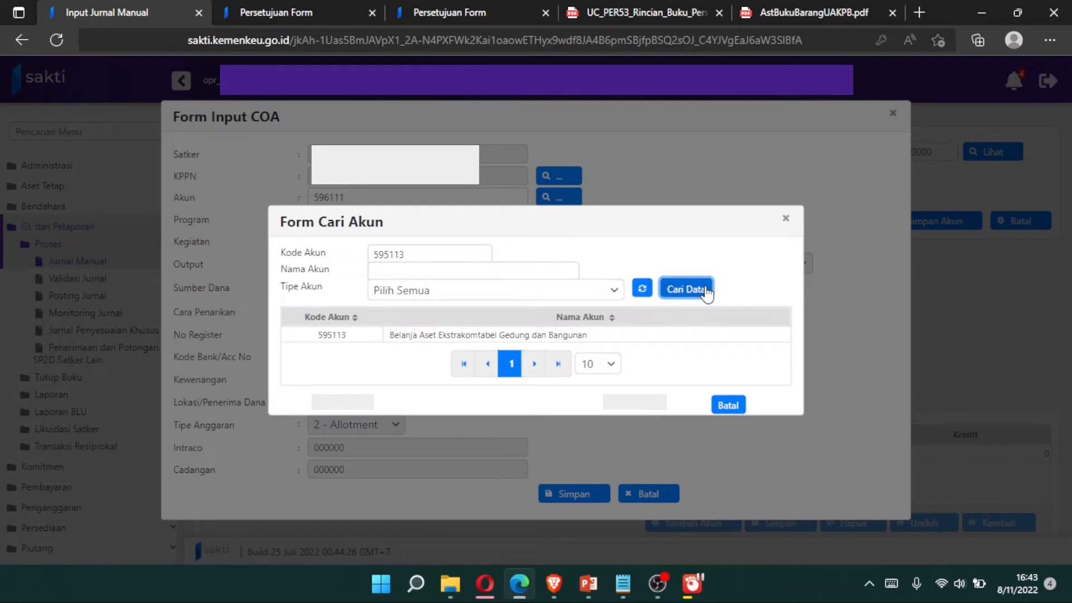
double_click(500, 336)
left_click(555, 502)
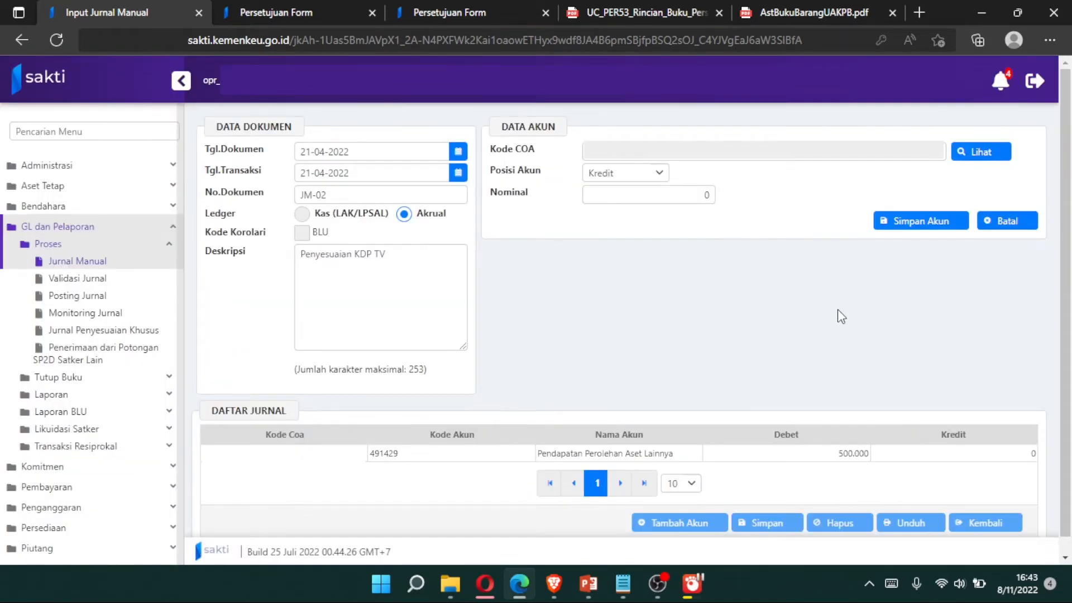
Enter a Nominal of 500.000 for the Kredit line and save the account line
left_click(643, 201)
type("5000000")
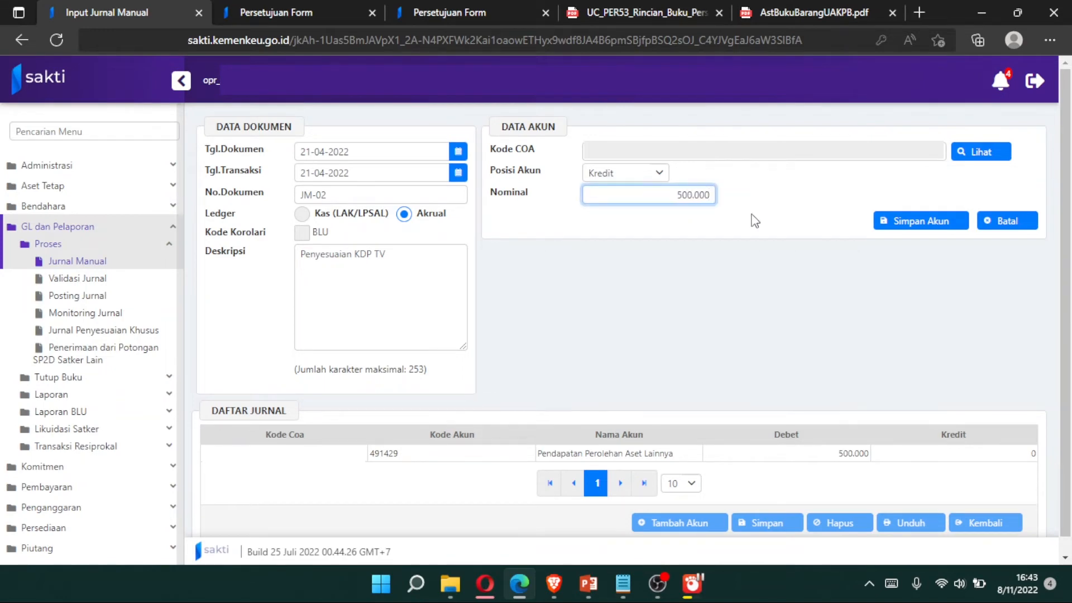
left_click(911, 222)
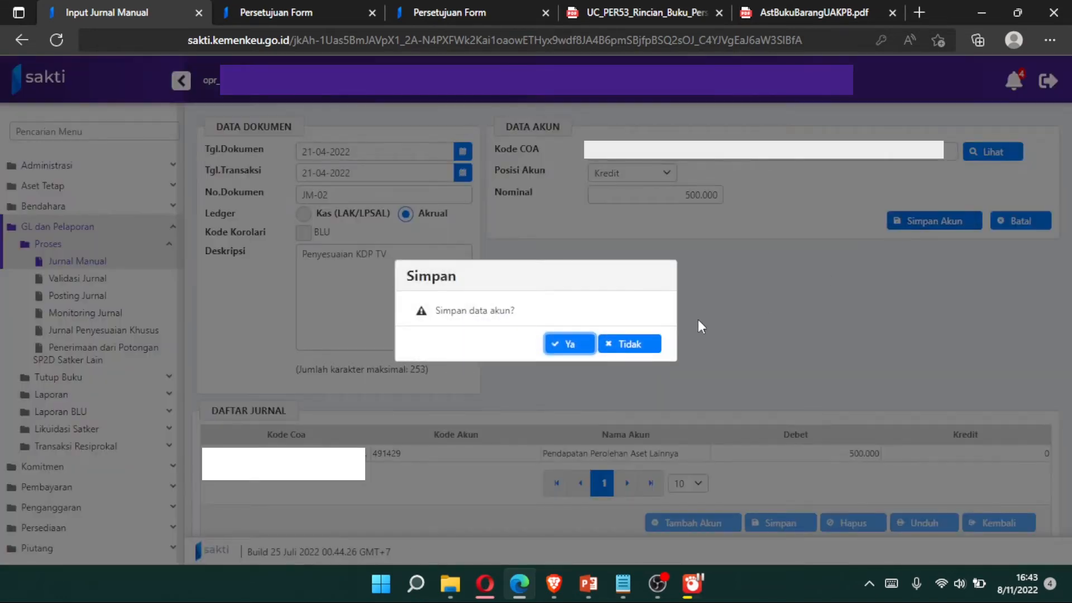
left_click(569, 345)
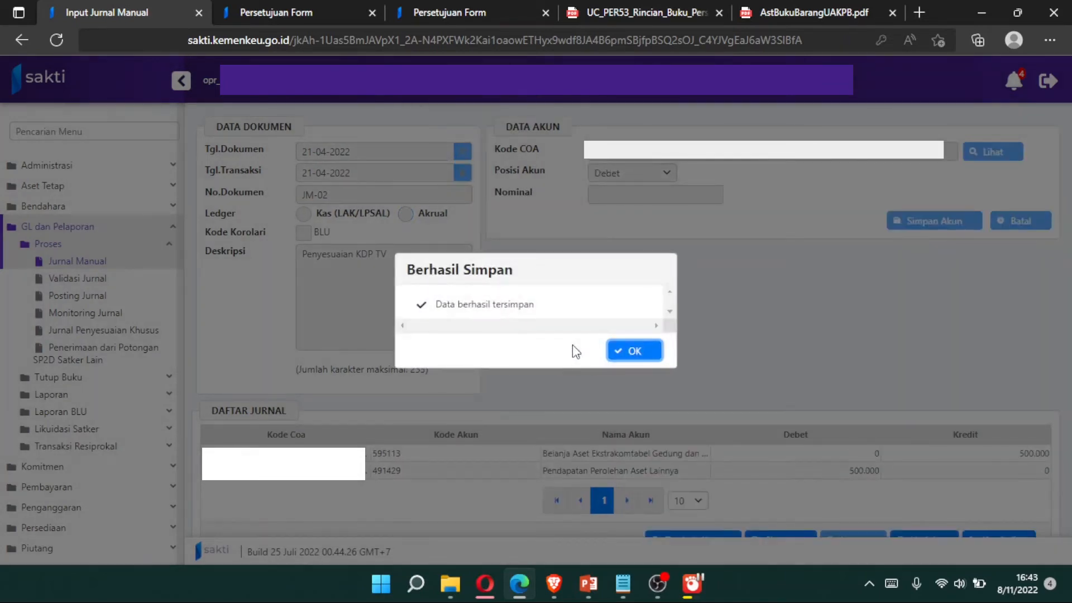
left_click(629, 352)
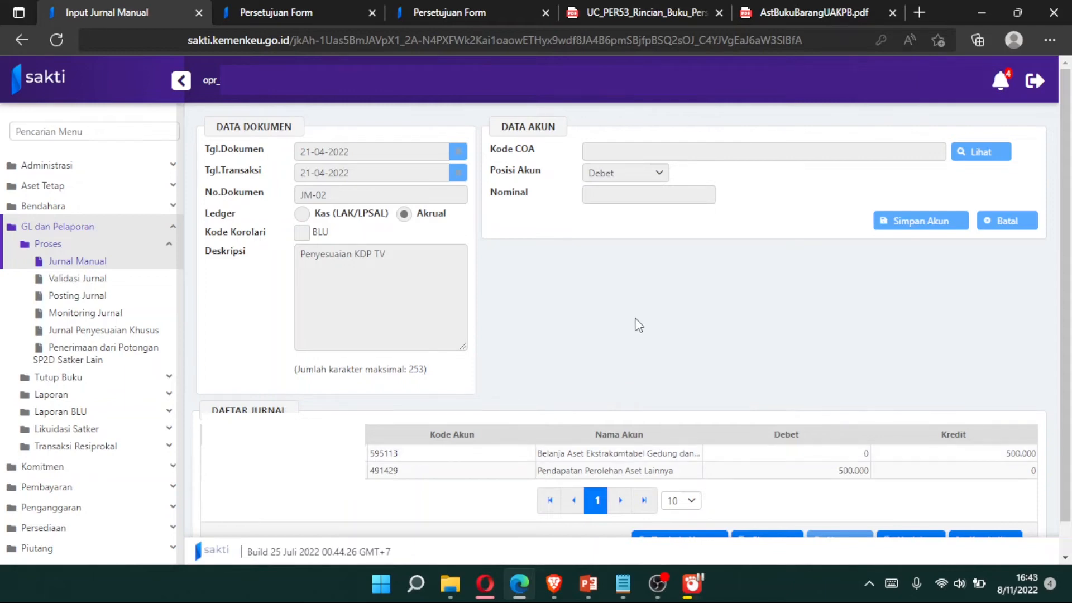
Save the completed JM-02 journal data and dismiss the confirmation
scroll(638, 314, "down", 1)
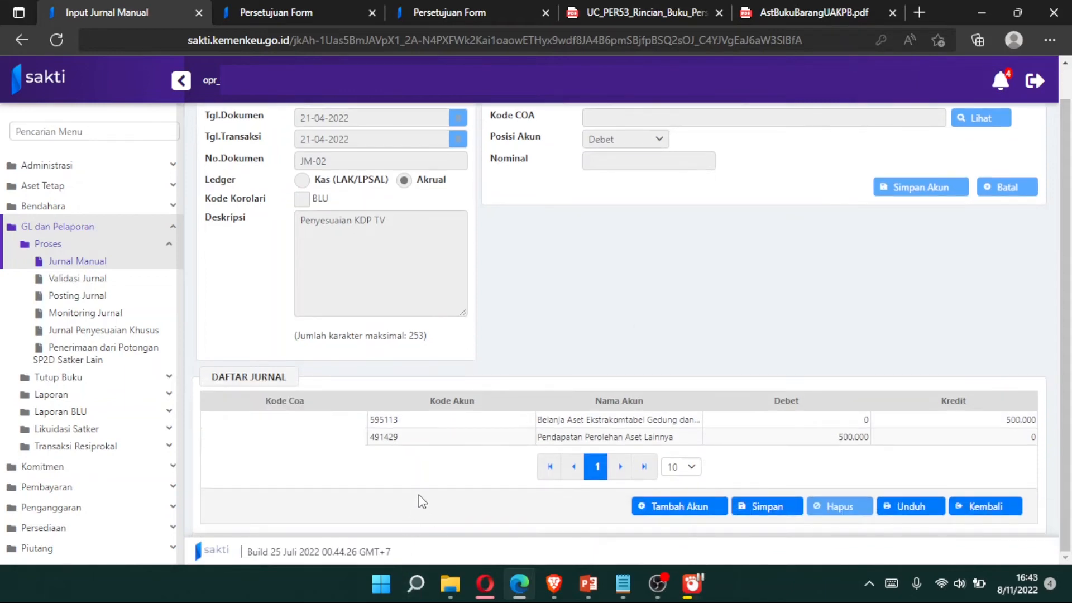
left_click(752, 513)
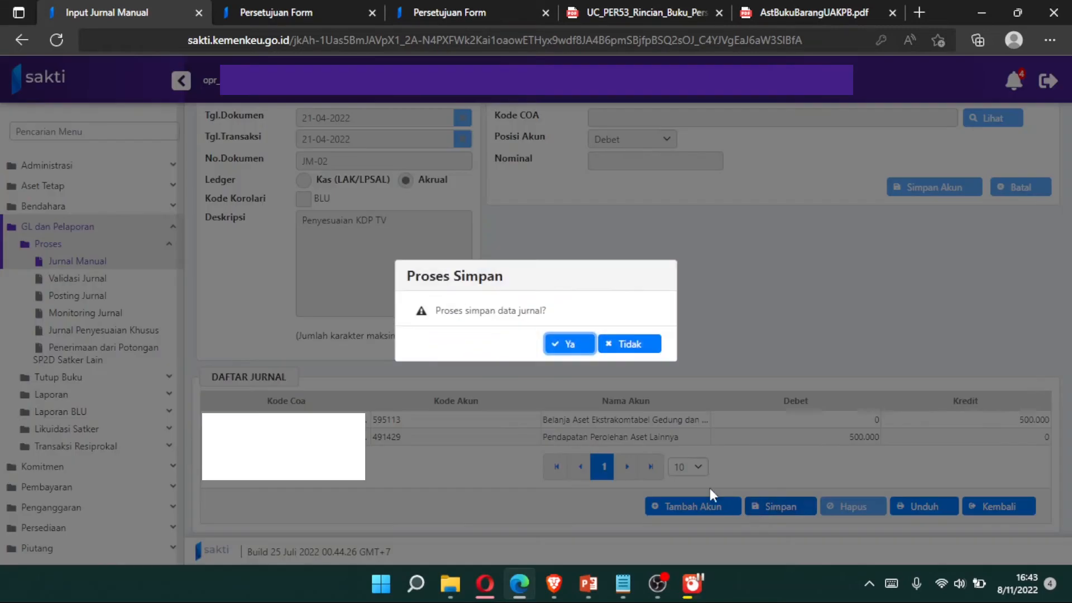
left_click(569, 345)
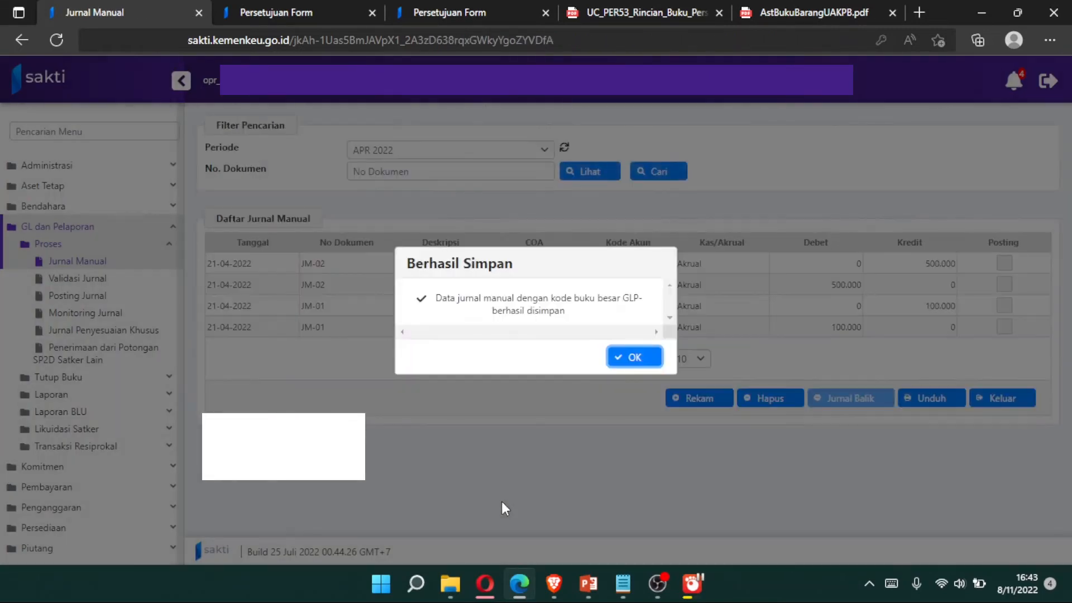
left_click(637, 360)
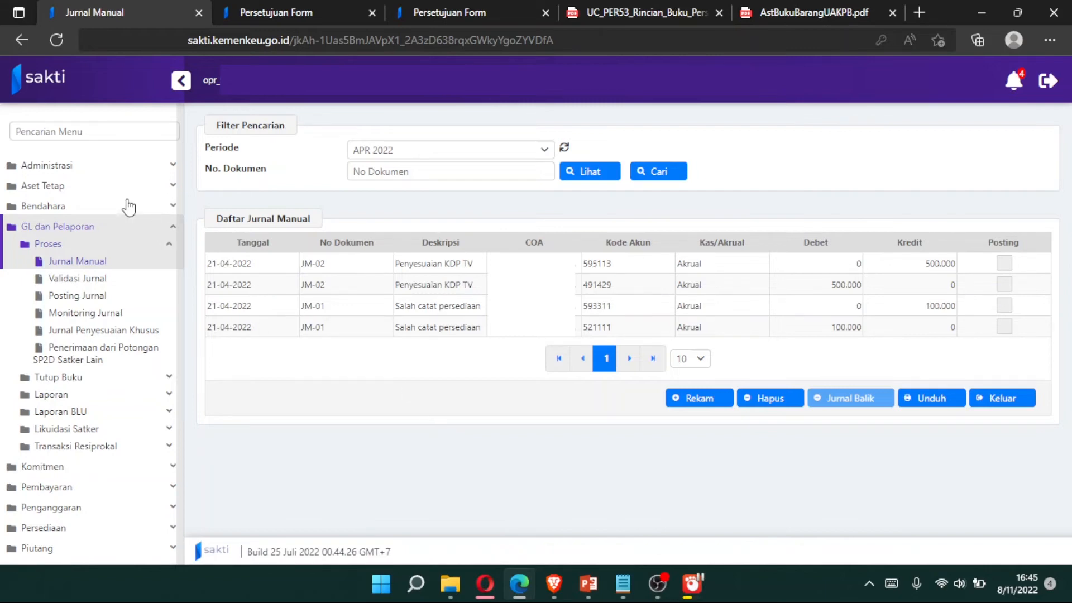
Start a new Koreksi Perubahan Nilai Bertambah record under the KDP transactions of Aset Tetap
left_click(106, 186)
left_click(106, 204)
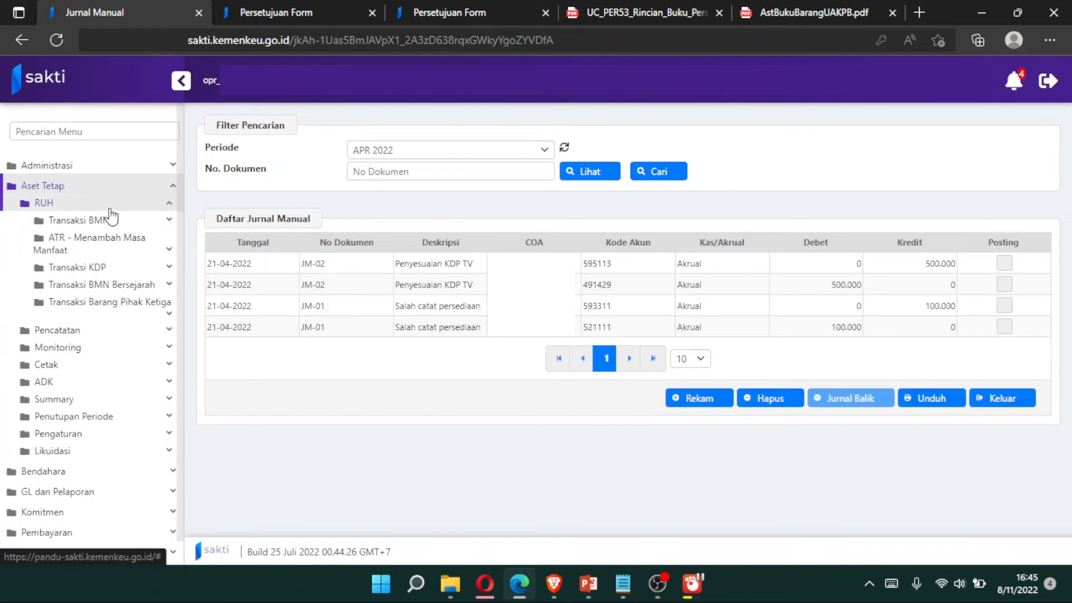
left_click(117, 268)
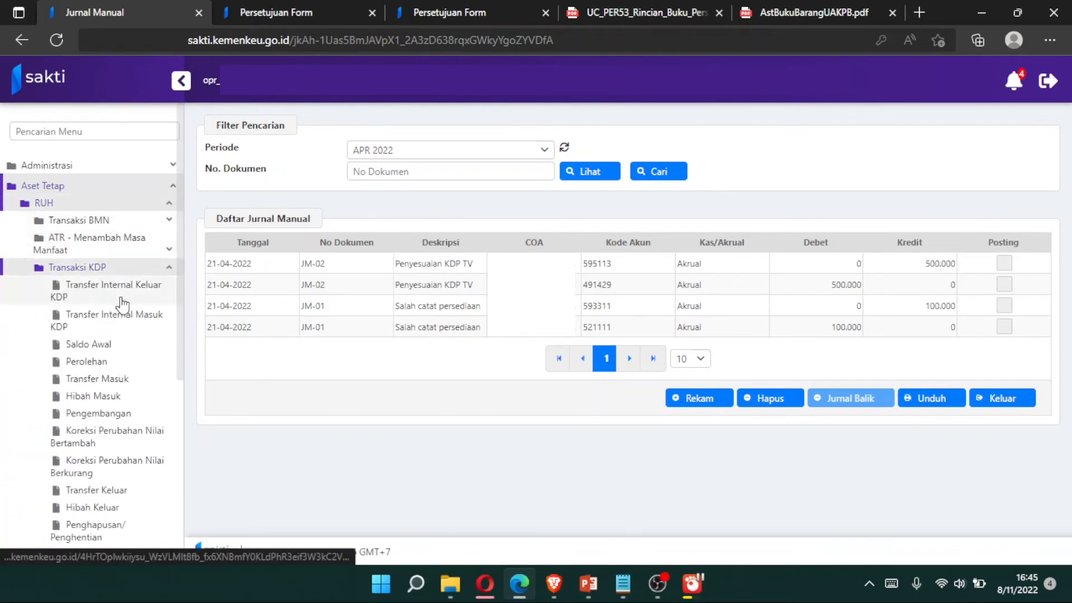
scroll(122, 304, "down", 1)
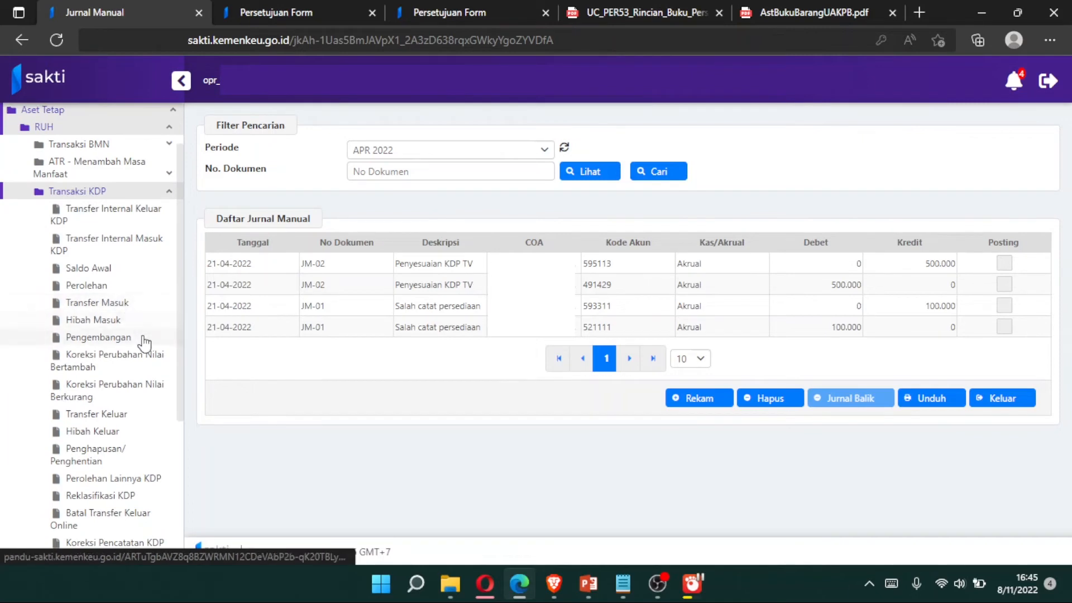
scroll(145, 342, "down", 1)
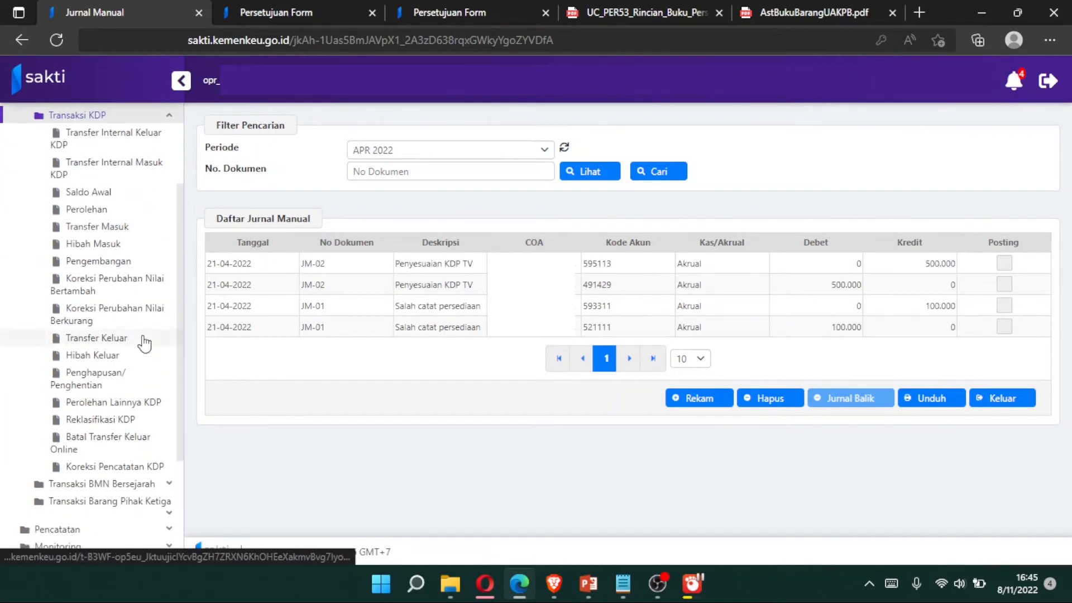
left_click(154, 291)
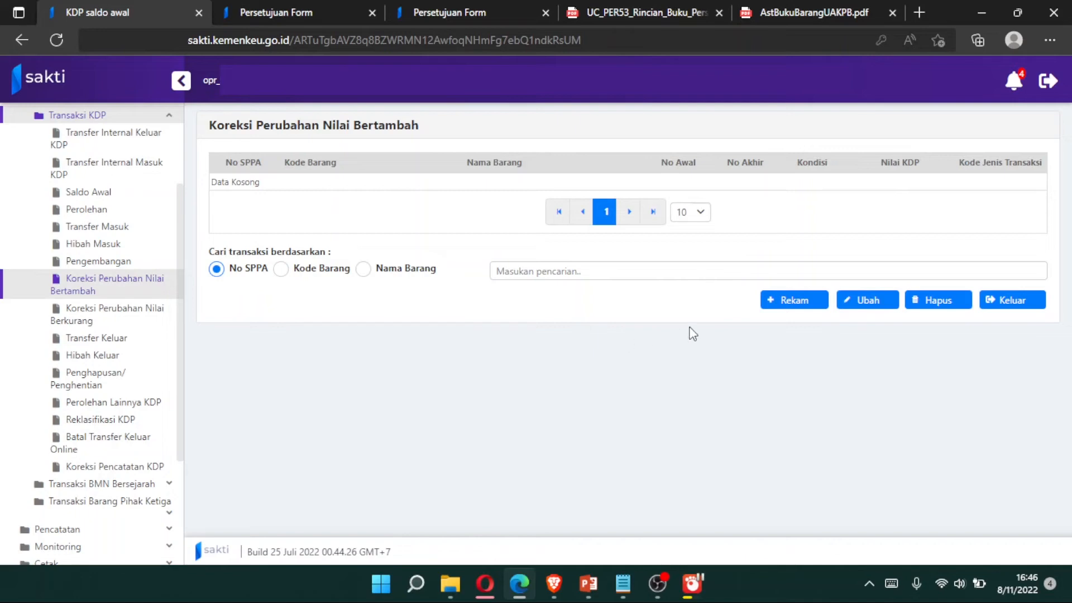
left_click(813, 304)
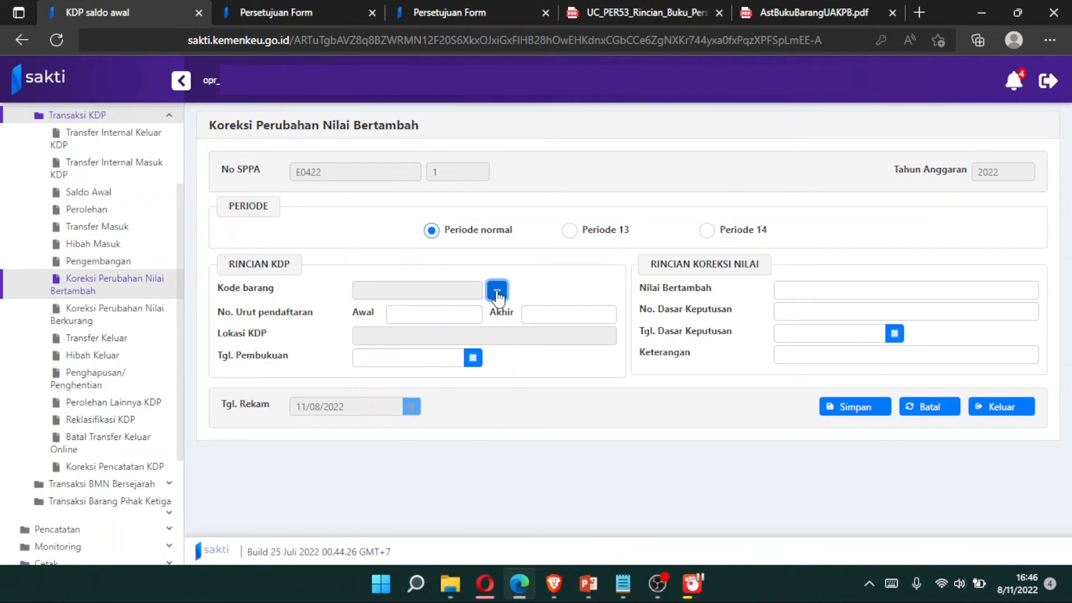
left_click(497, 292)
left_click(474, 202)
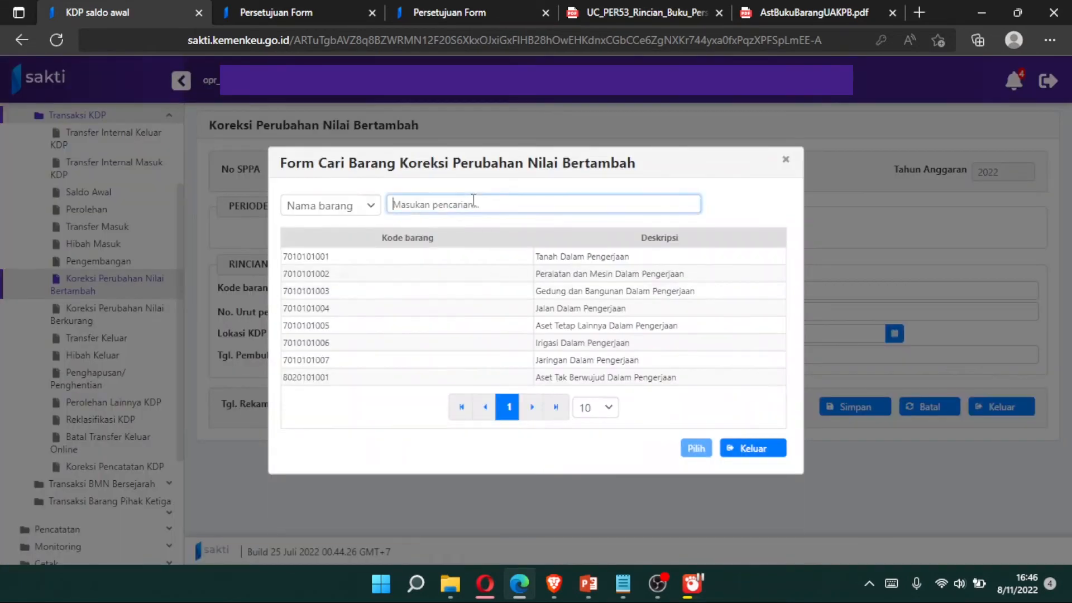
left_click(530, 275)
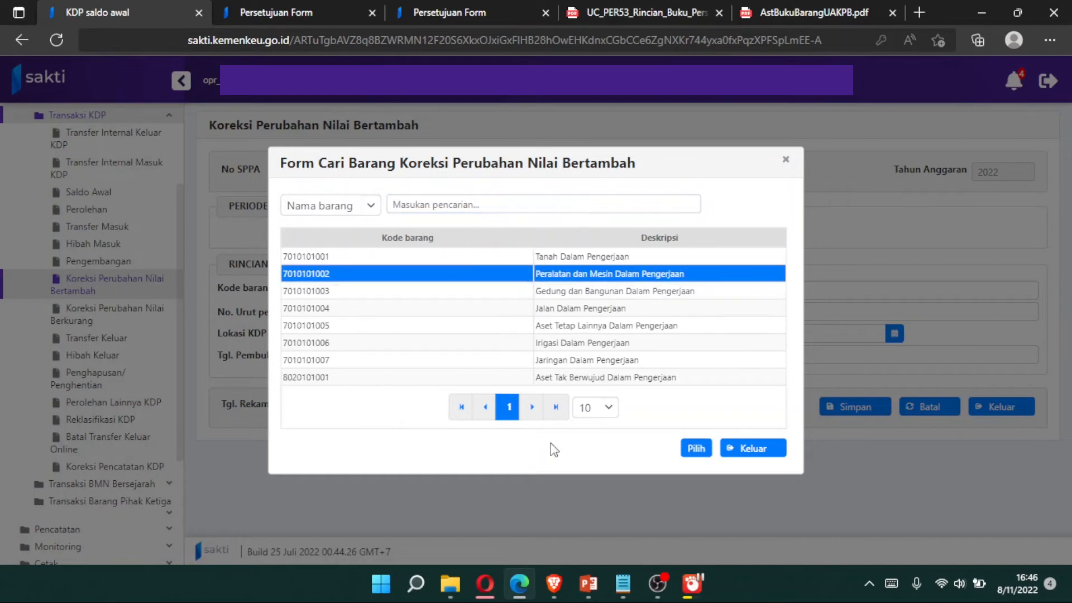
left_click(697, 447)
left_click(448, 325)
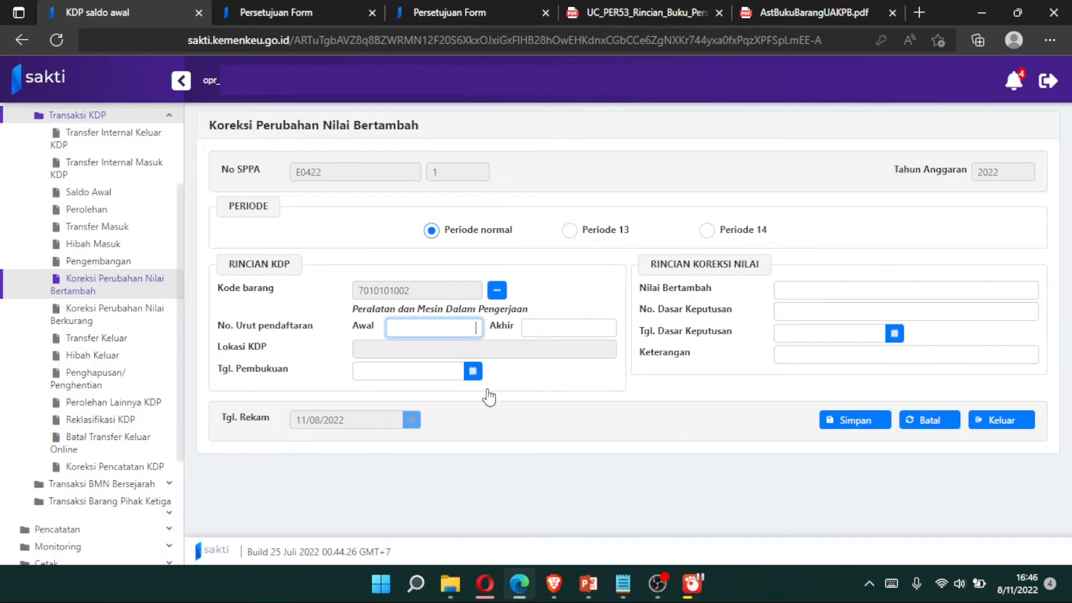
type("1")
key("Tab")
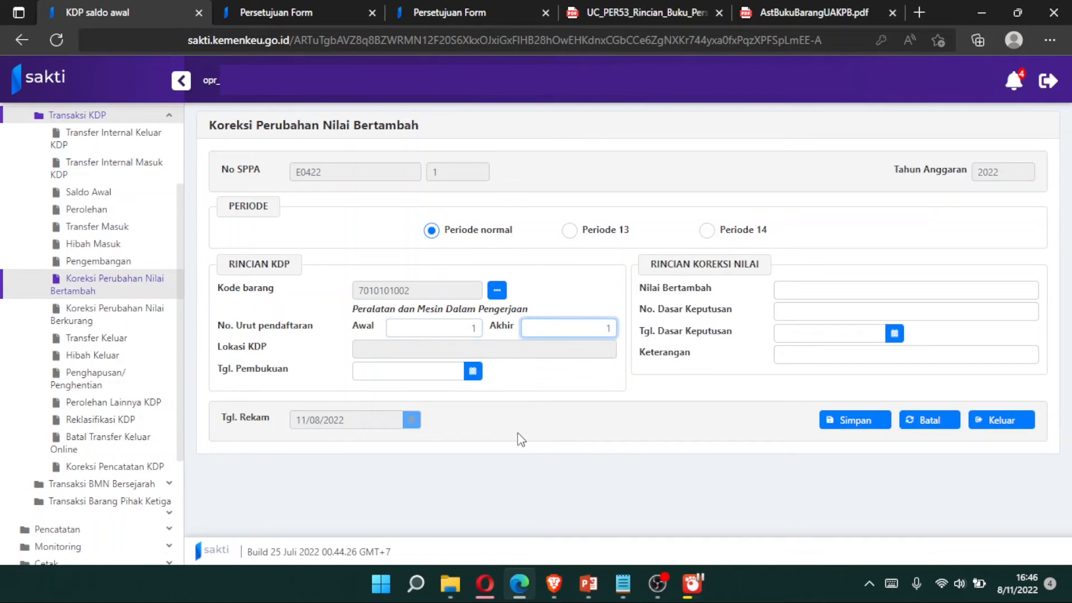
key("Tab")
left_click(516, 431)
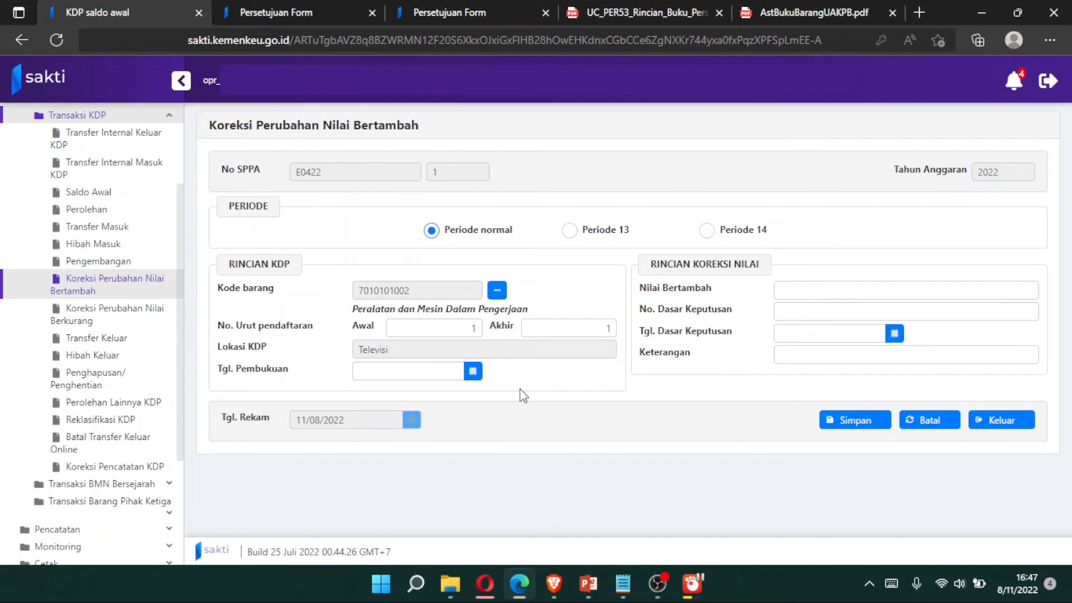
Set the Tgl. Pembukuan of the KDP value correction to 21/04/2022
left_click(437, 370)
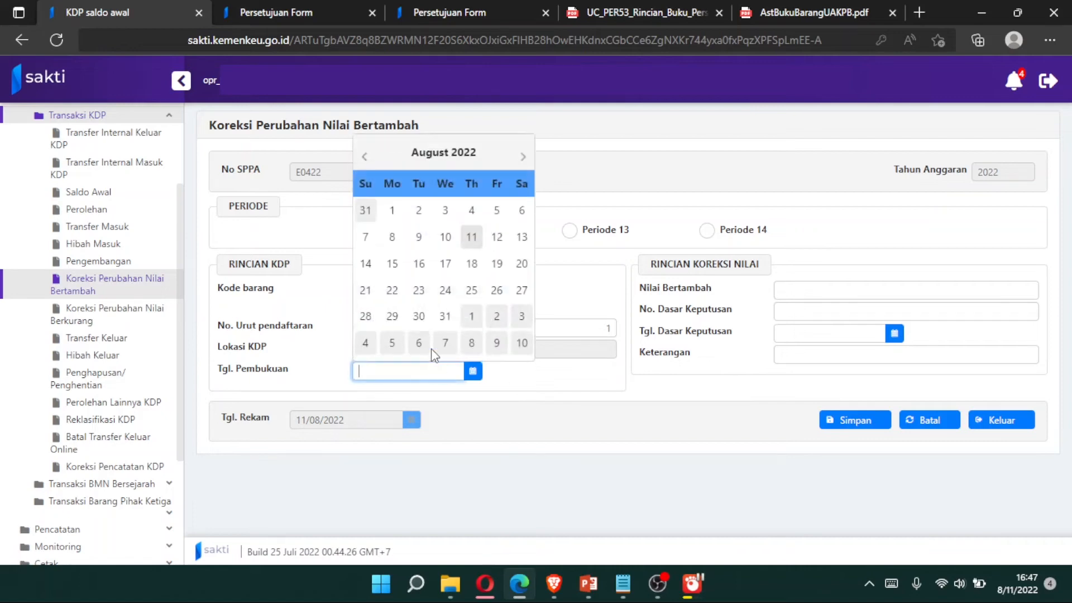
left_click(369, 155)
left_click(369, 156)
left_click(368, 156)
left_click(369, 155)
left_click(474, 291)
Enter a Nilai Bertambah of 4.500.000 and KPNB-01 as the No. Dasar Keputusan
left_click(828, 289)
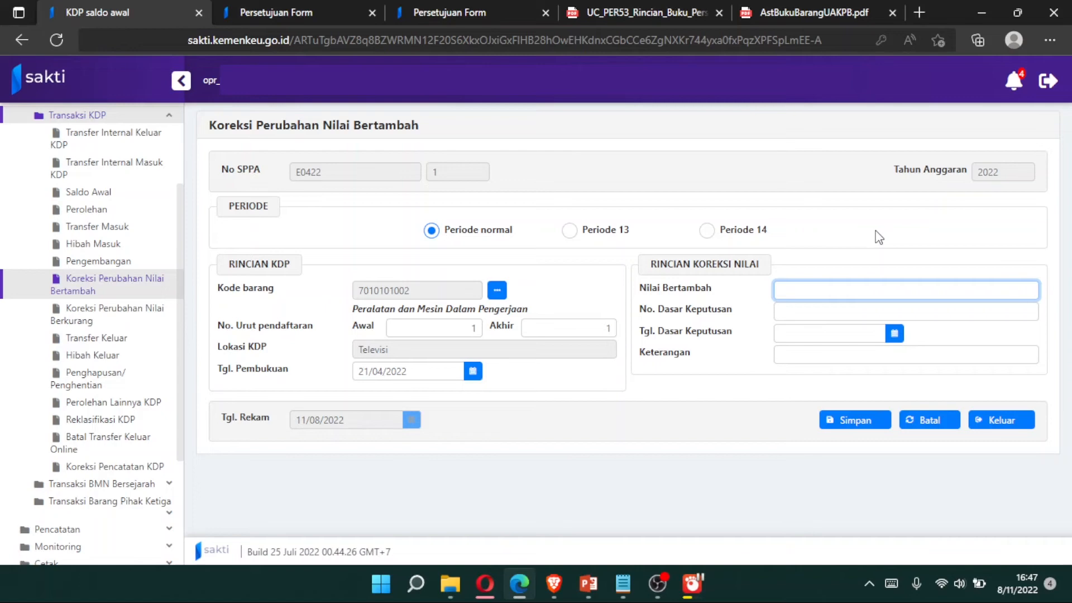
type("4500000")
key("Tab")
key("Caps_Lock")
key("Caps_Lock")
type("KPNB")
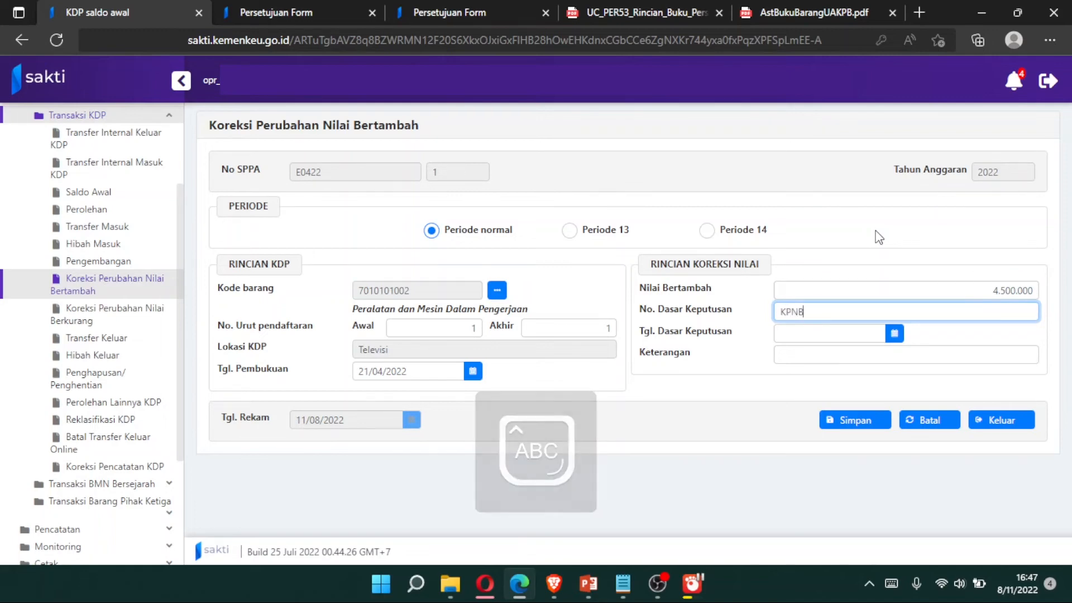
type("-01")
Set the Tgl. Dasar Keputusan to 21/04/2022 and save the value correction record
key("Tab")
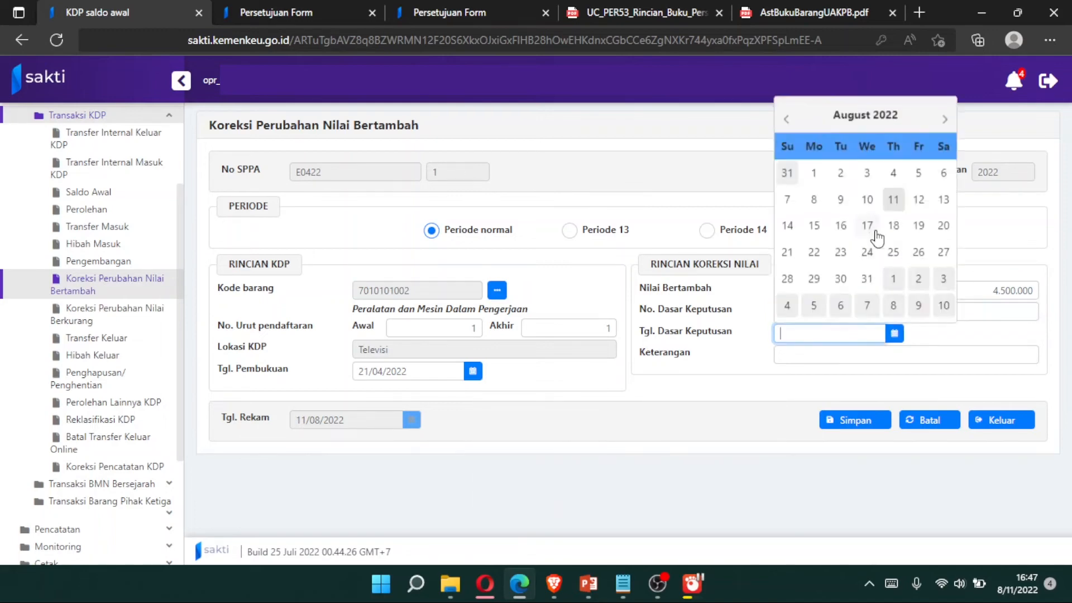
left_click(784, 120)
left_click(785, 120)
left_click(785, 120)
left_click(784, 120)
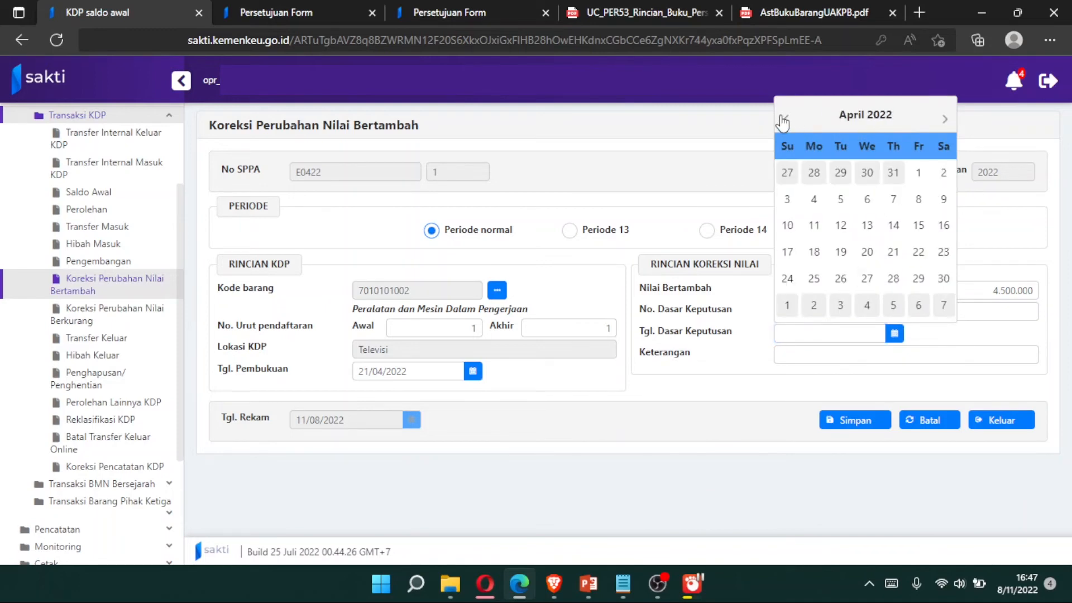
left_click(893, 252)
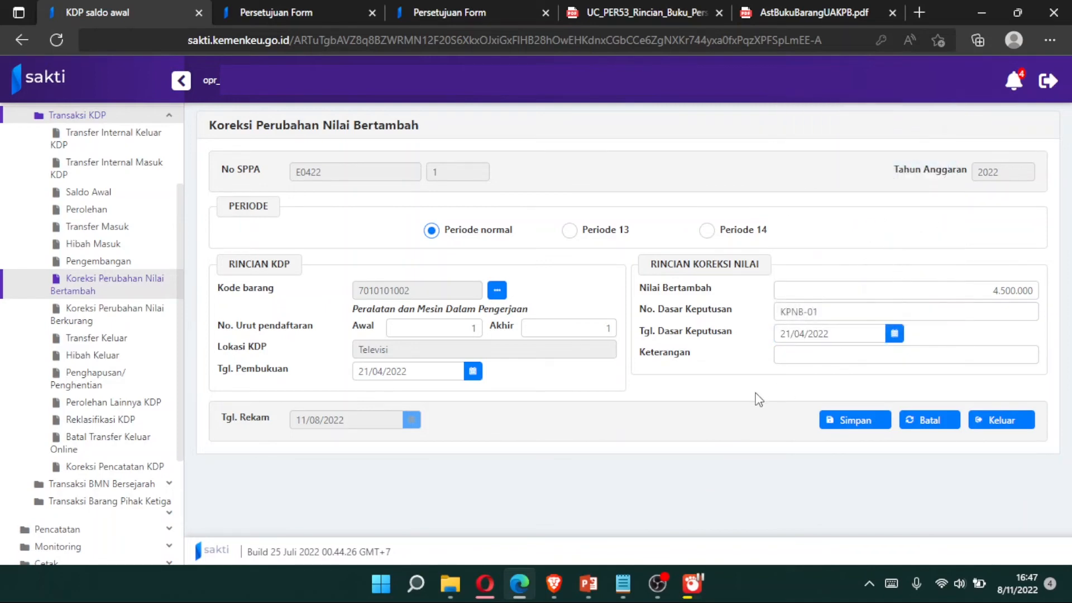
left_click(840, 424)
left_click(588, 356)
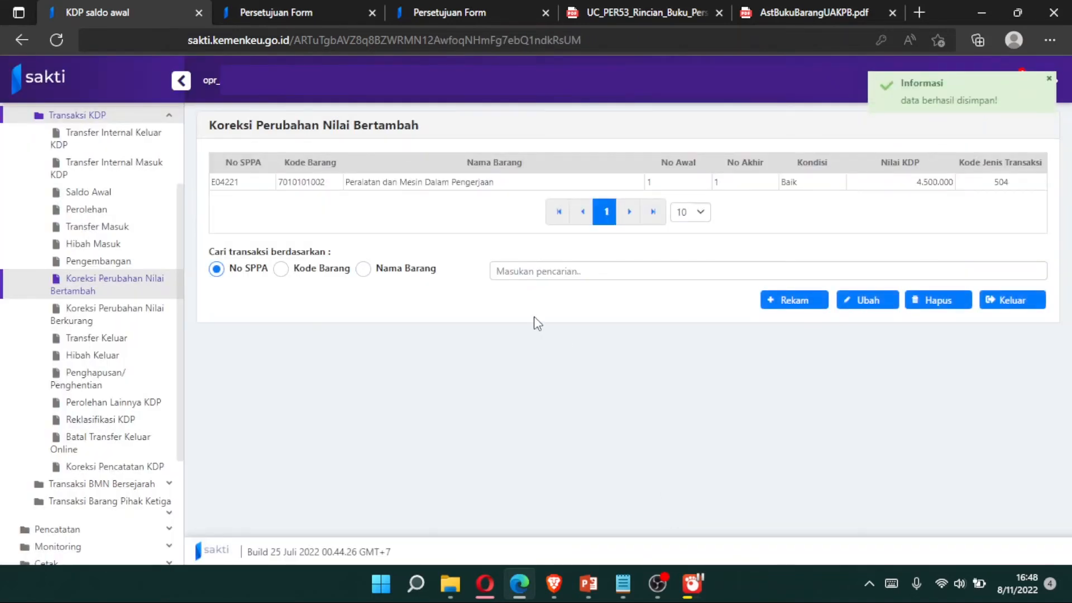
In the validator session, list the pending KDP transactions, select E04221 and validate it
left_click(295, 11)
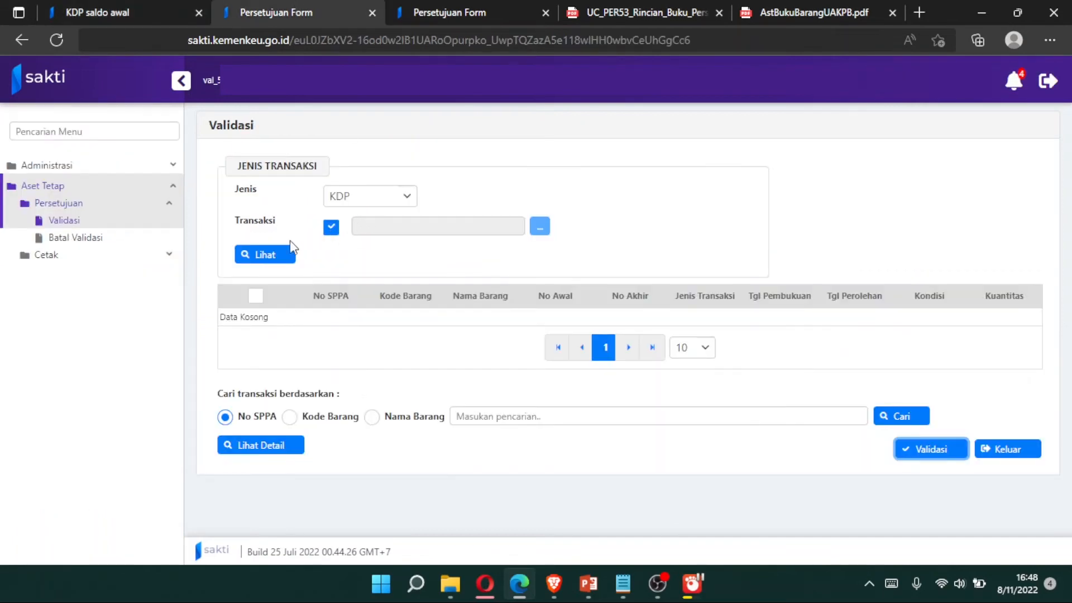
left_click(258, 256)
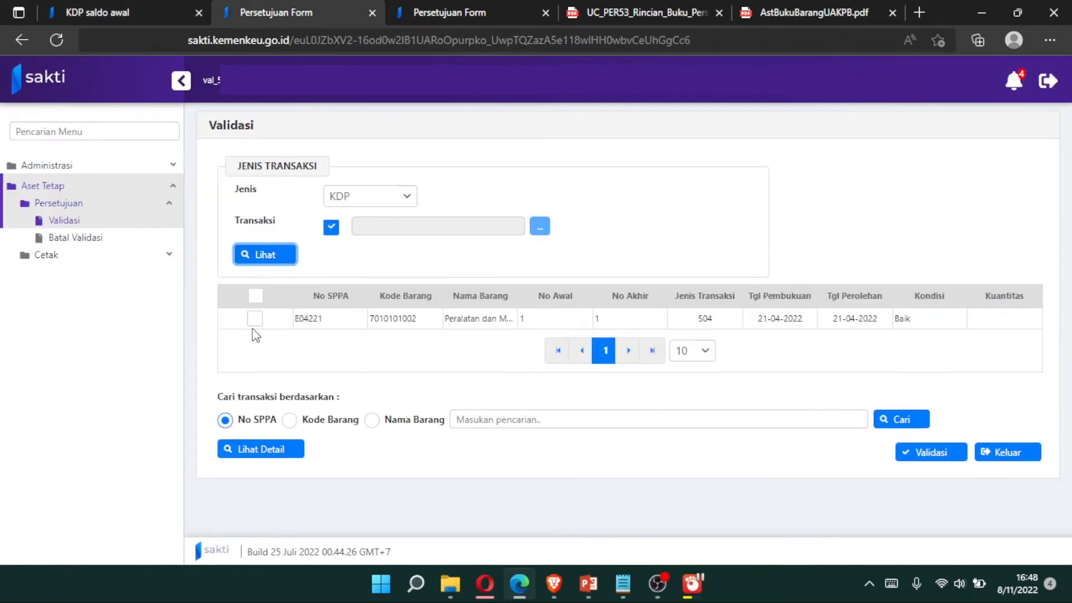
left_click(256, 319)
left_click(919, 453)
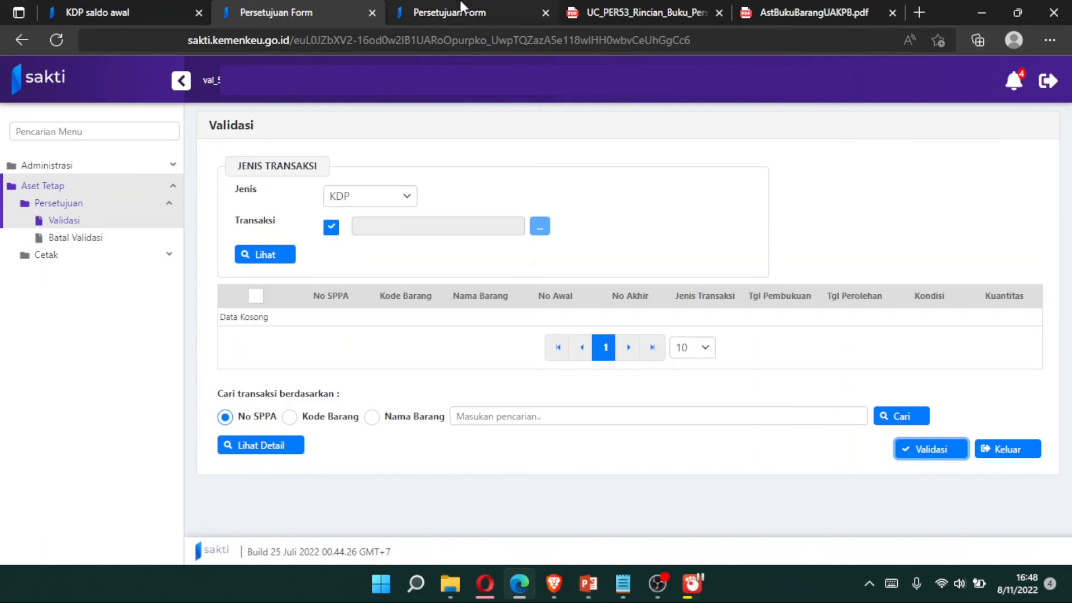
In the approver session, list the pending KDP transactions, select E04221 and approve it
left_click(464, 10)
left_click(272, 258)
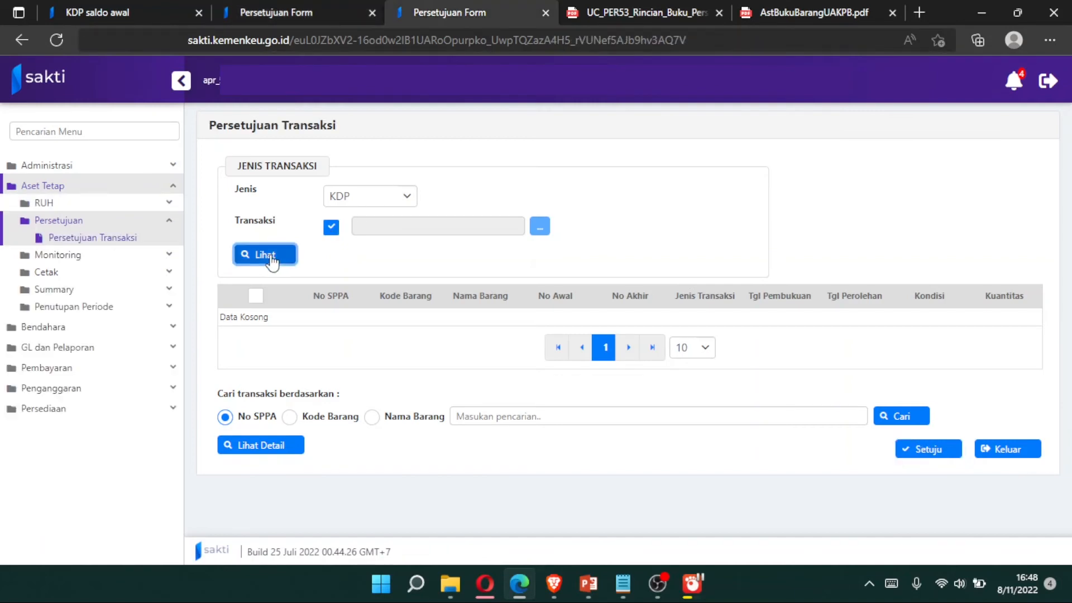
left_click(911, 459)
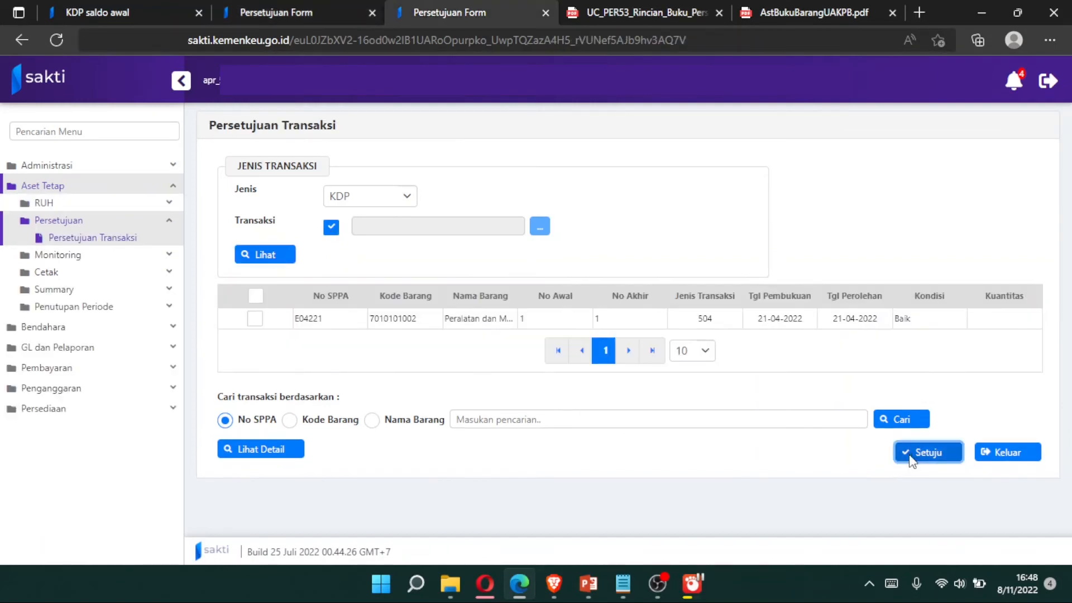
left_click(621, 345)
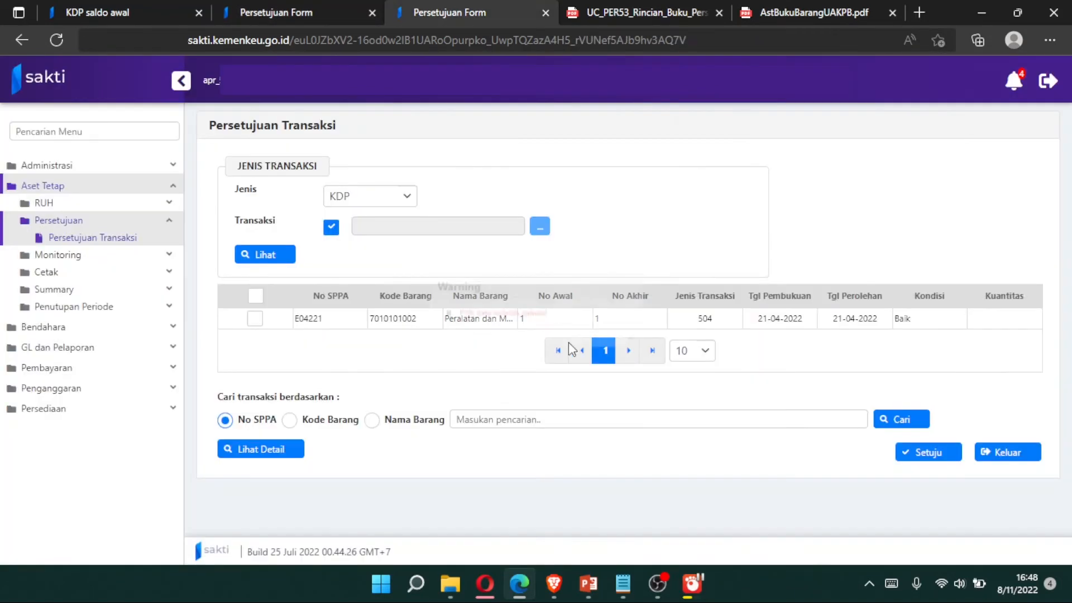
left_click(255, 319)
left_click(929, 453)
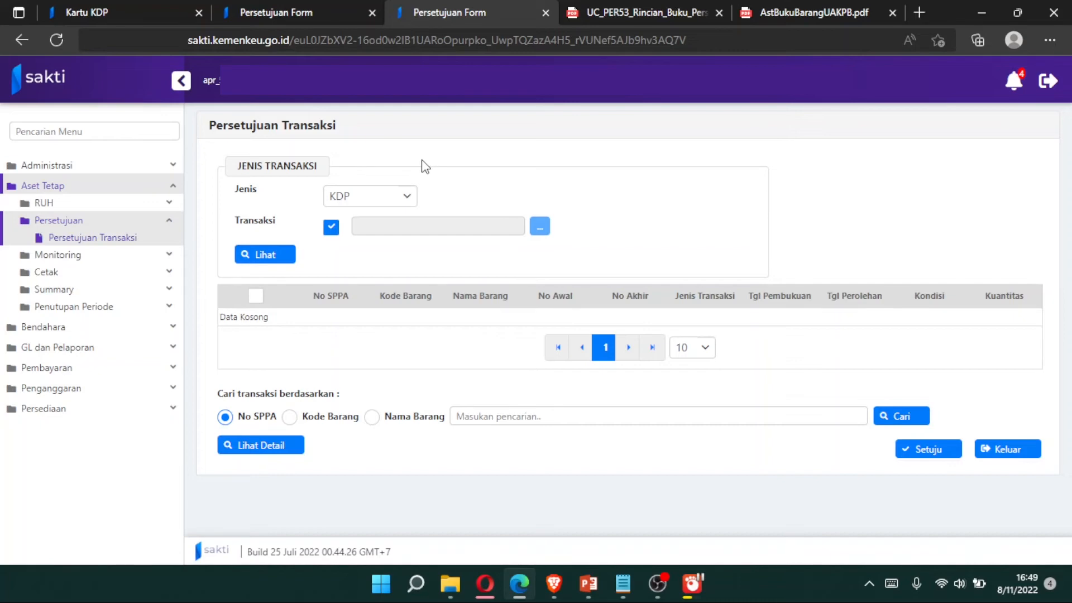
In the operator session, open Jurnal Manual in GL dan Pelaporan and start a new journal for the period APR 2022
left_click(134, 11)
left_click(83, 160)
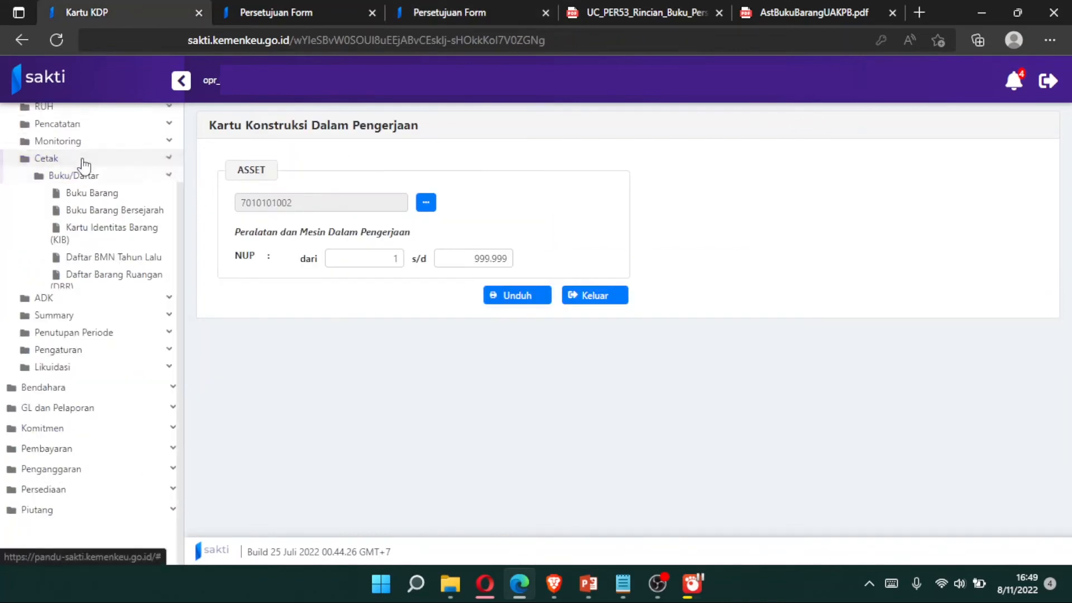
left_click(89, 384)
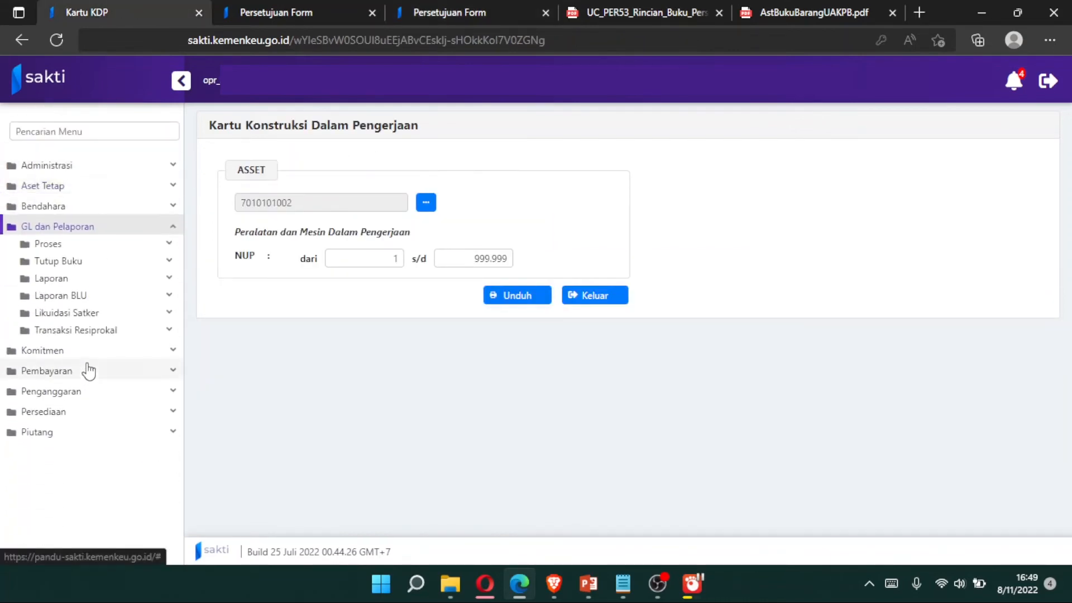
left_click(85, 247)
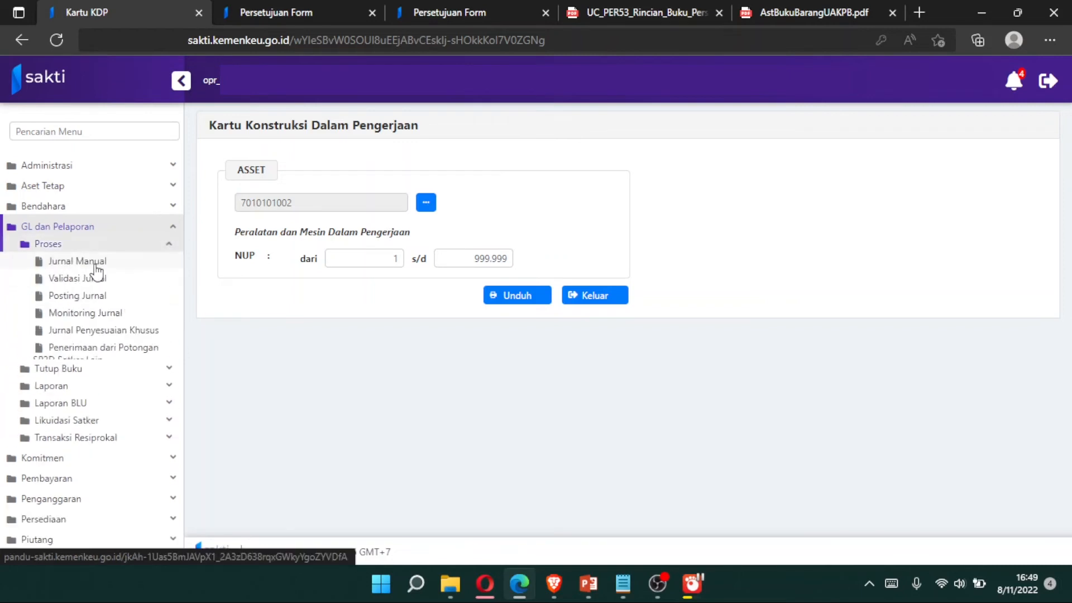
left_click(92, 262)
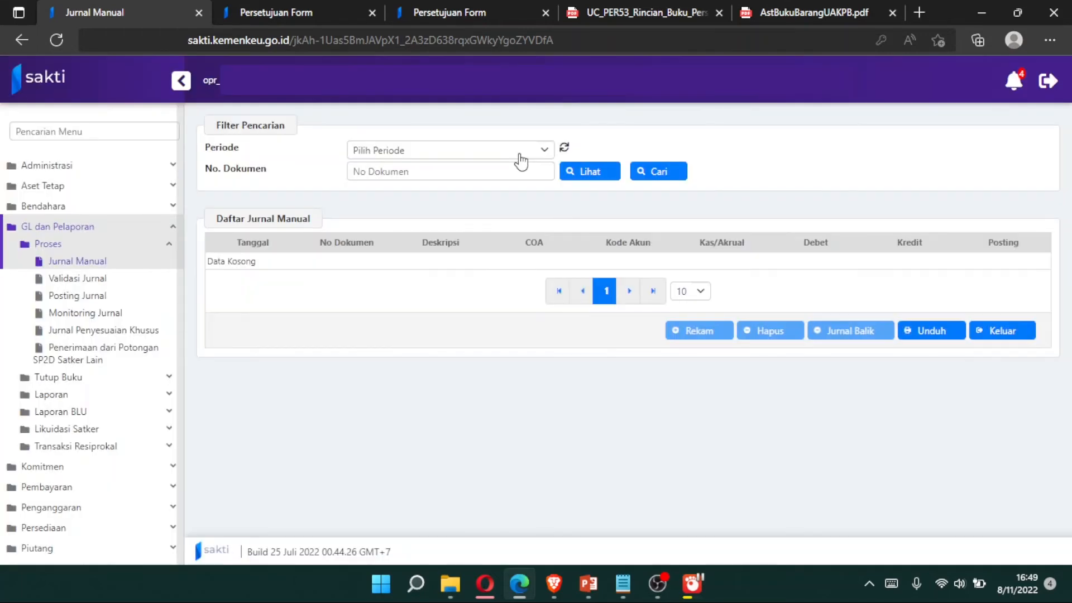
left_click(520, 154)
scroll(464, 247, "down", 3)
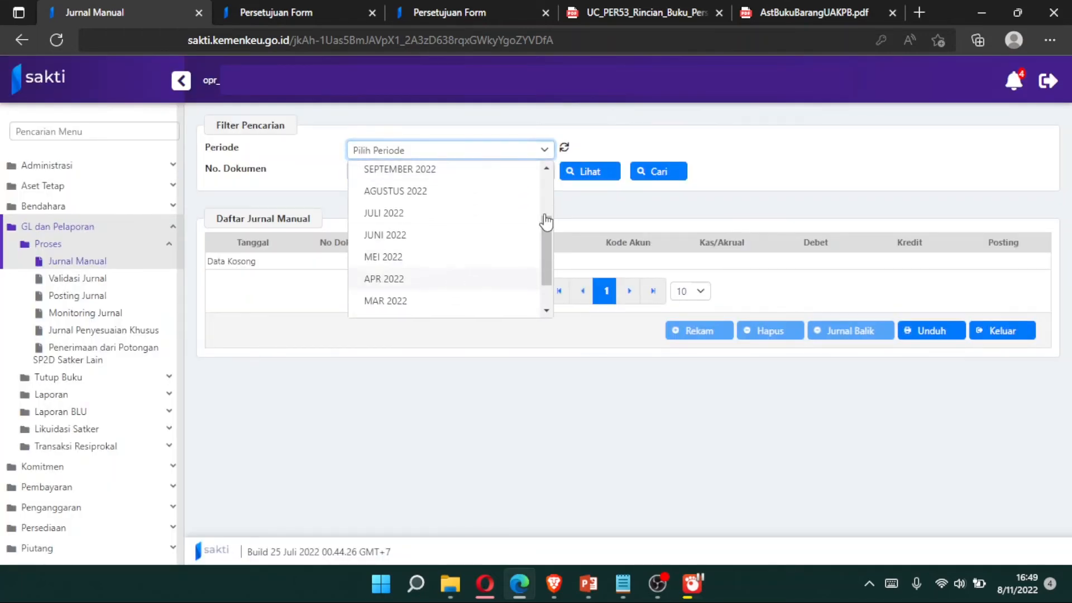
left_click(452, 279)
left_click(699, 329)
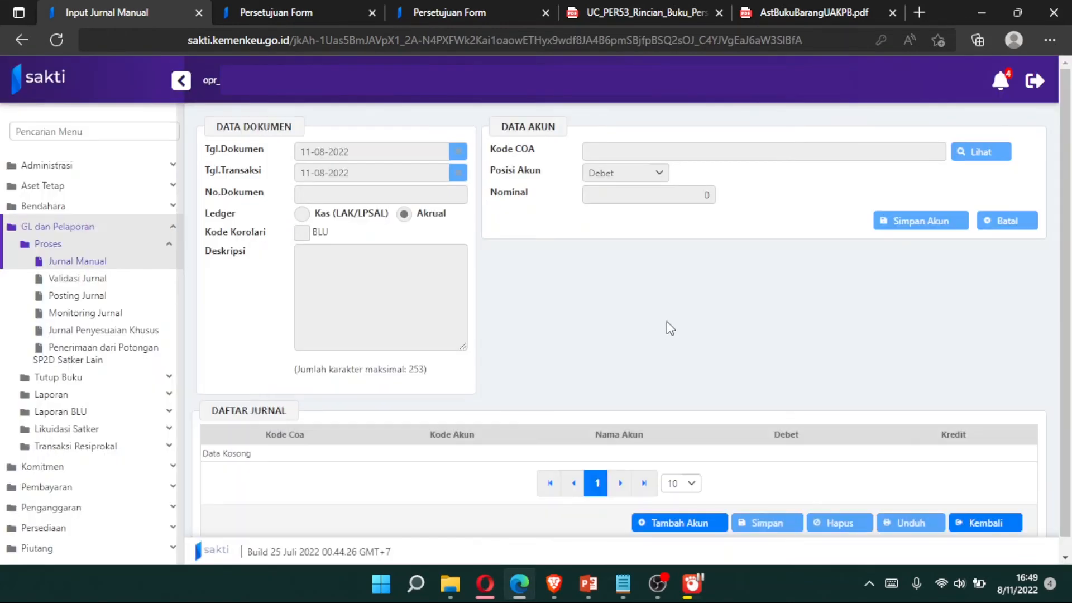
Fill in the journal header with both dates 21-04-2022, document number JM-03 and description "Penyesuaian KDP TV"
left_click(692, 527)
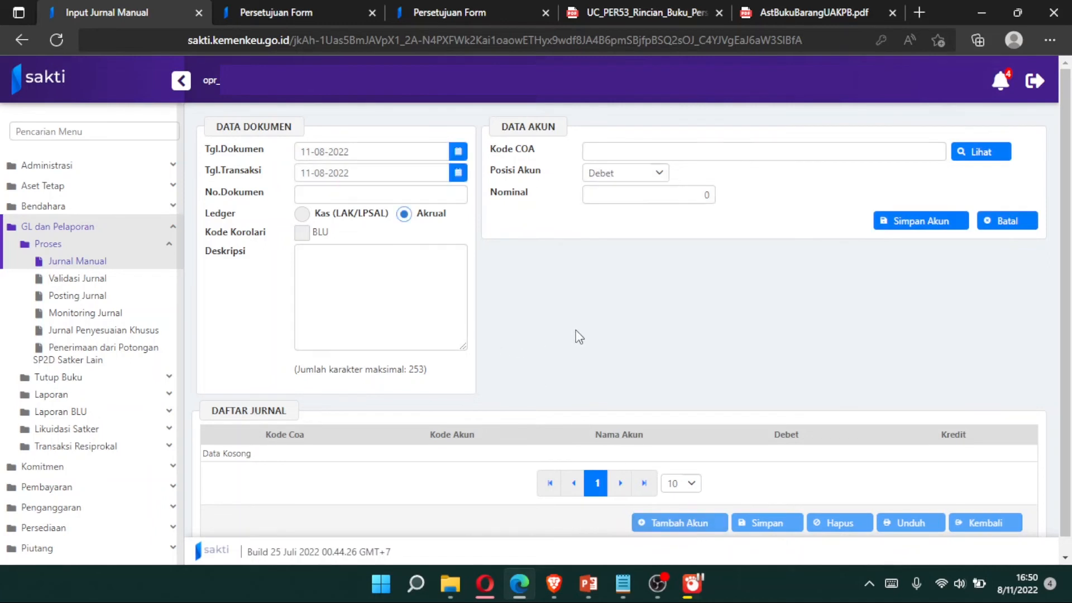
left_click(379, 151)
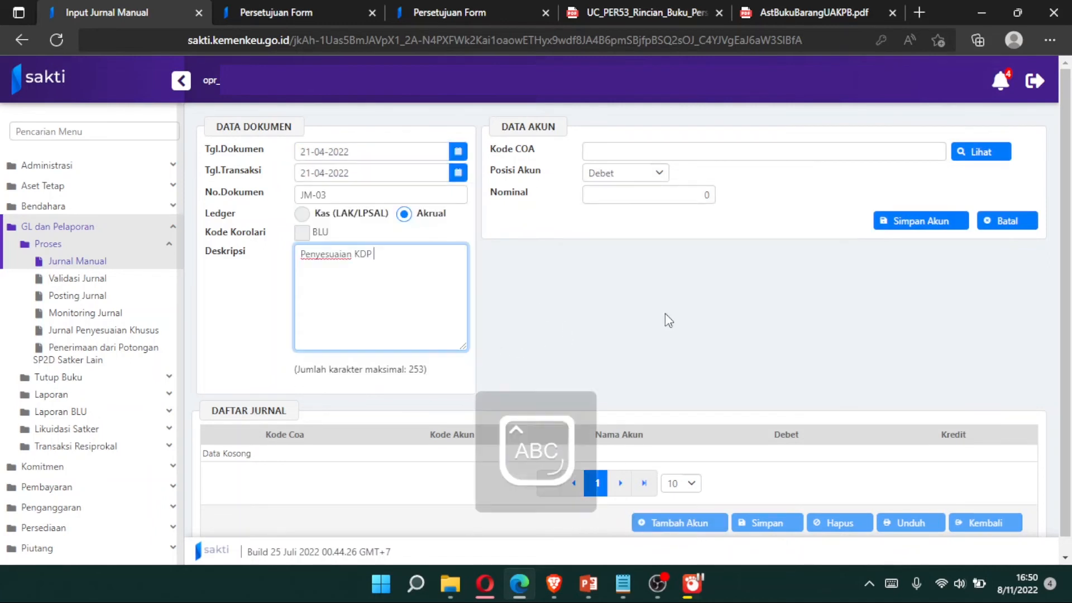
type("TV")
key("Tab")
left_click(845, 371)
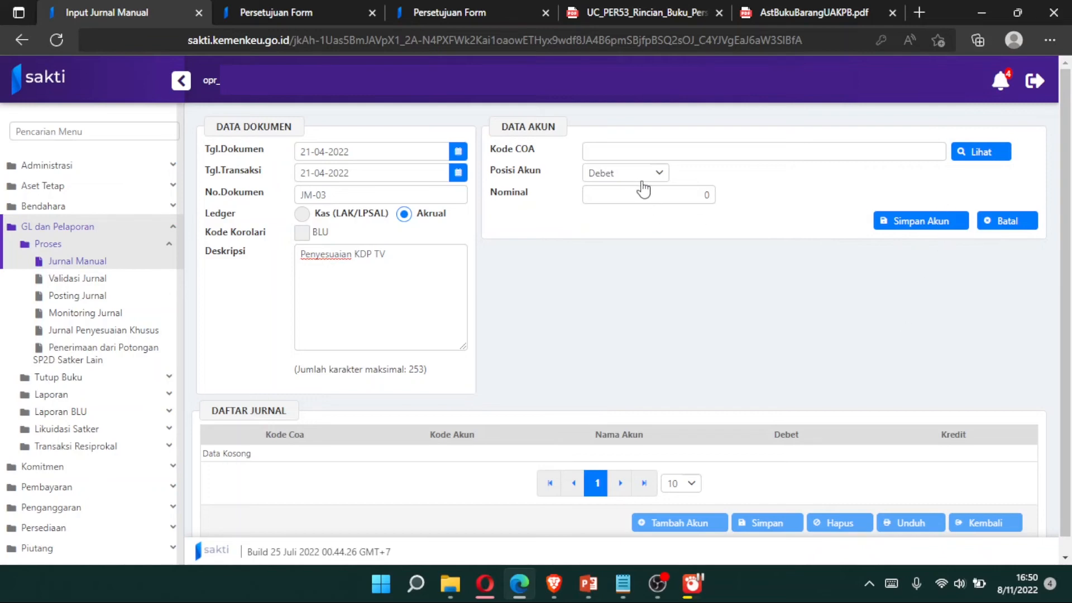
Pick account 391116 (Koreksi Nilai Aset Tetap Non Revaluasi) for the first journal line and save its COA
left_click(997, 159)
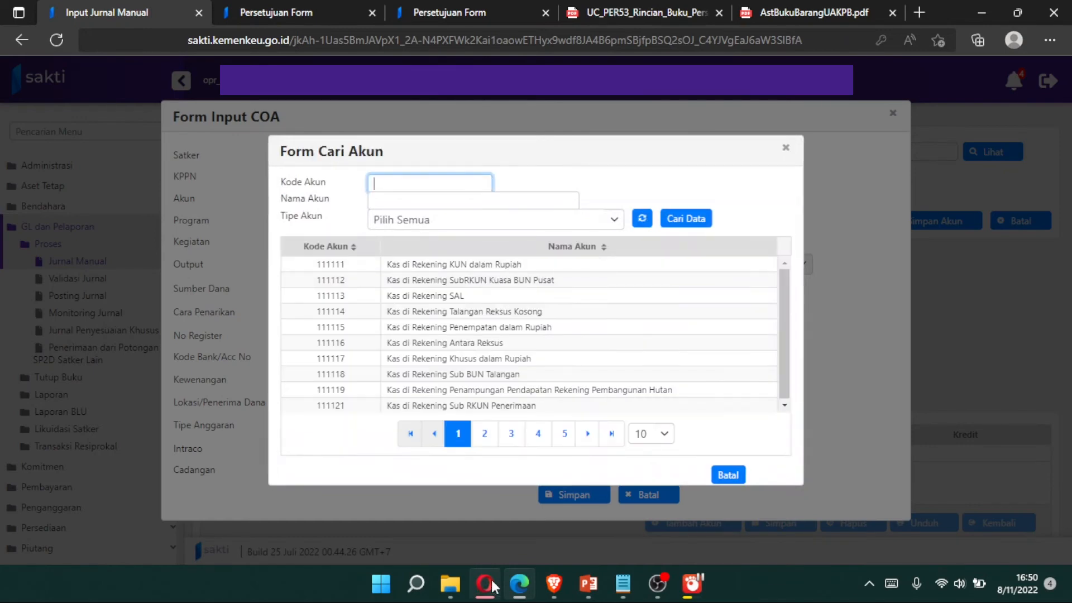
type("391116")
left_click(679, 220)
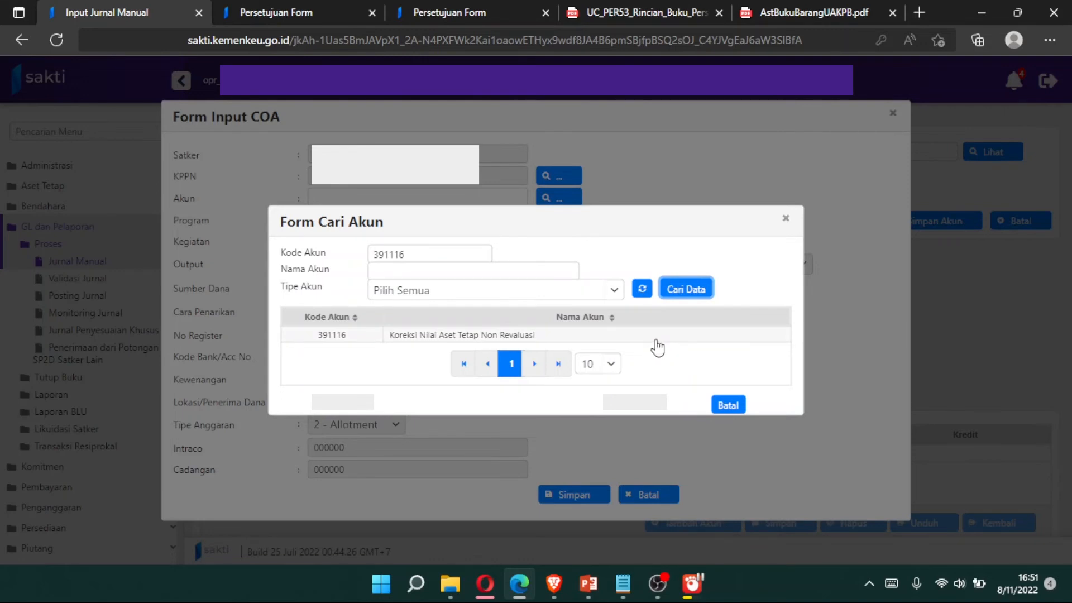
left_click(656, 337)
left_click(596, 496)
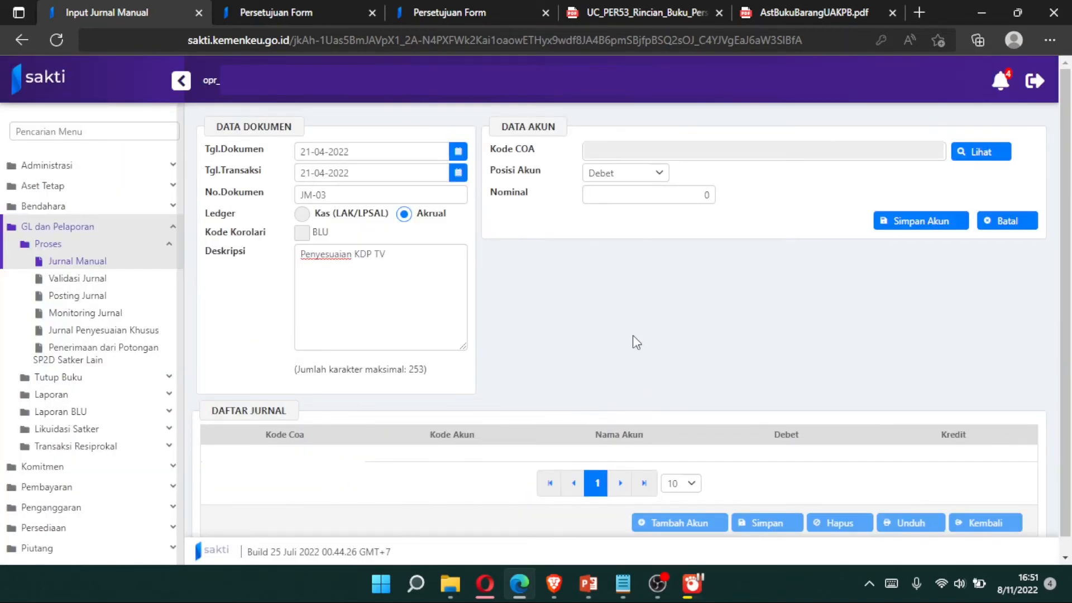
Set the Debet line's nominal to 4.500.000 and save the account line
left_click(673, 192)
type("4")
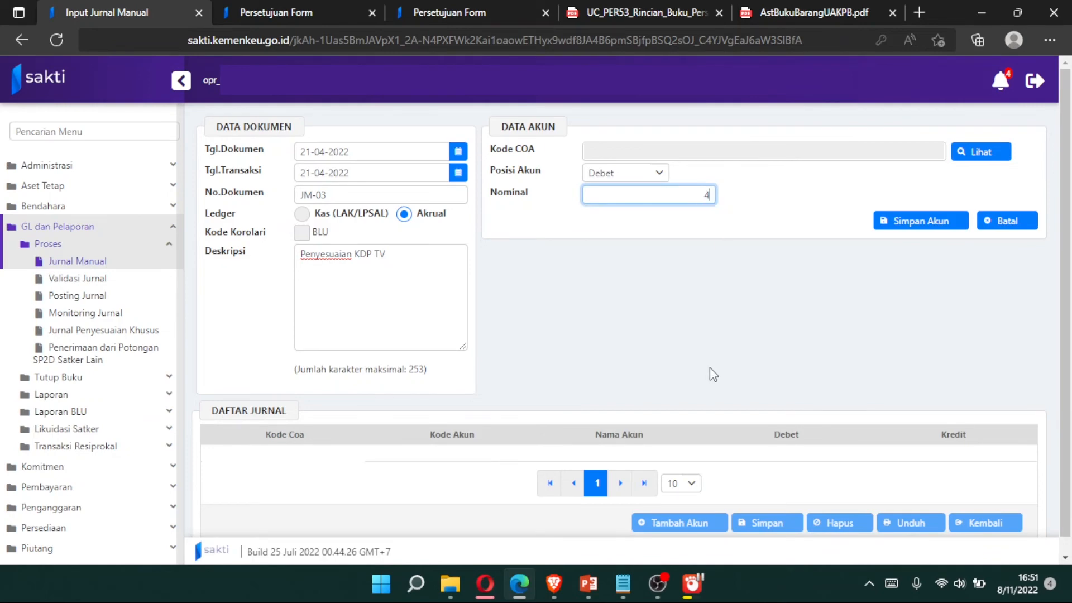
type(".500.000")
left_click(941, 224)
left_click(582, 356)
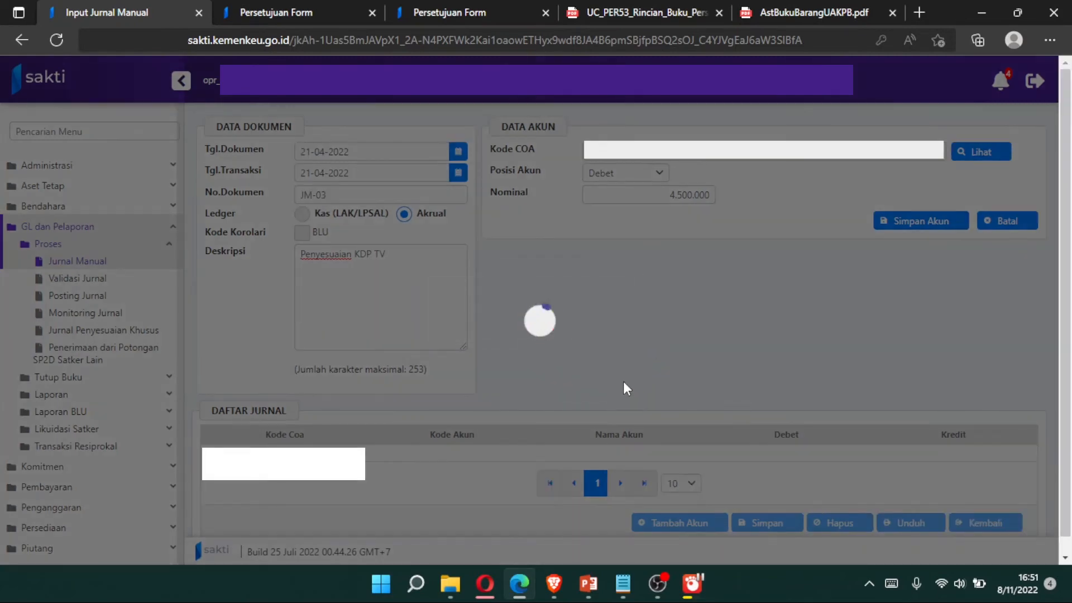
left_click(626, 354)
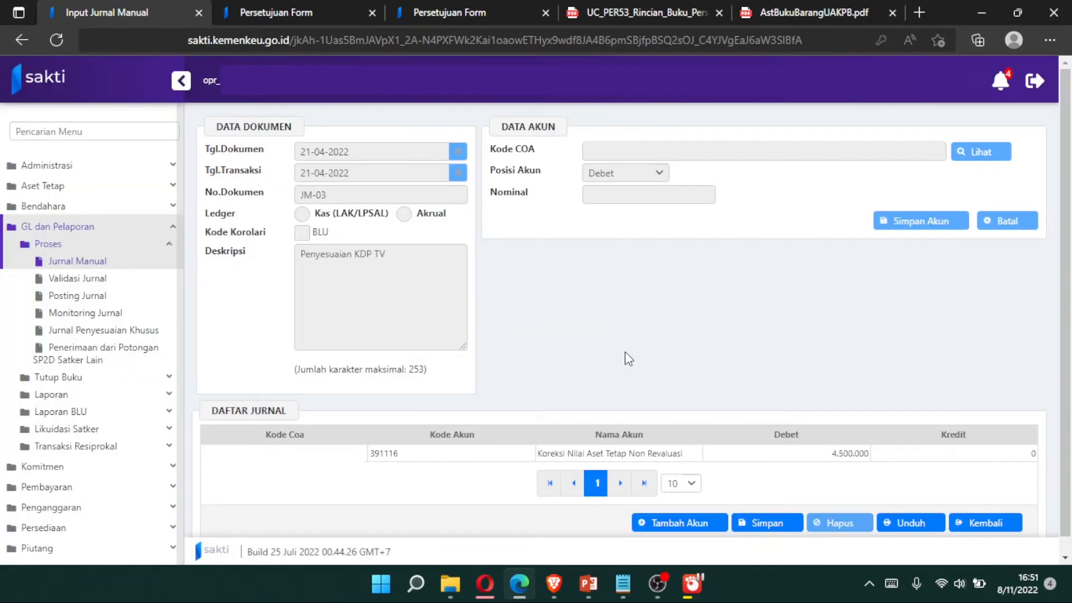
Add a second account line with position Kredit and open the account search for its COA
left_click(688, 524)
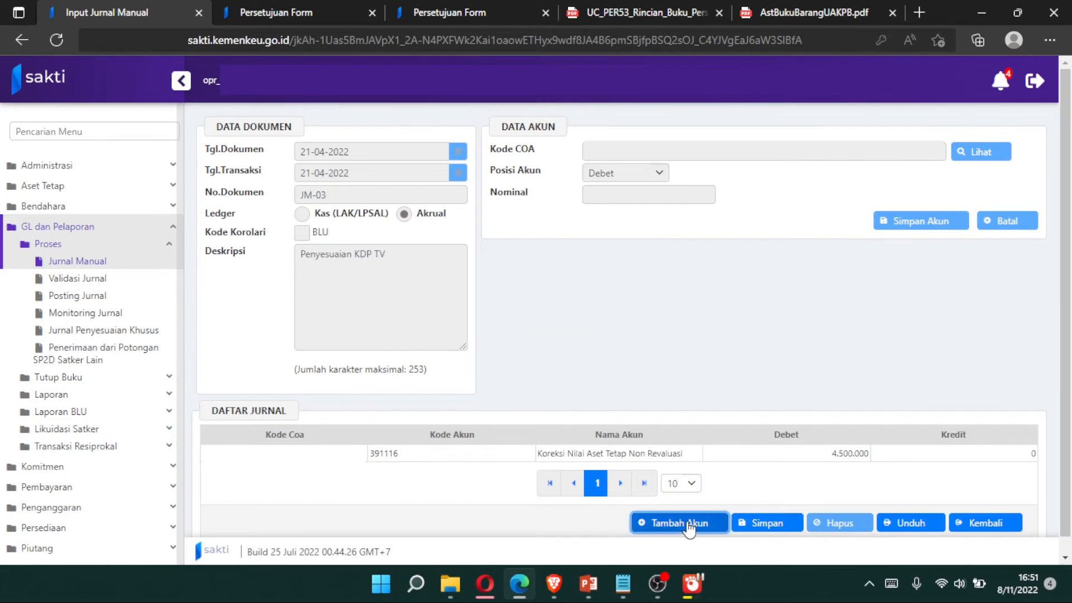
left_click(643, 174)
left_click(646, 220)
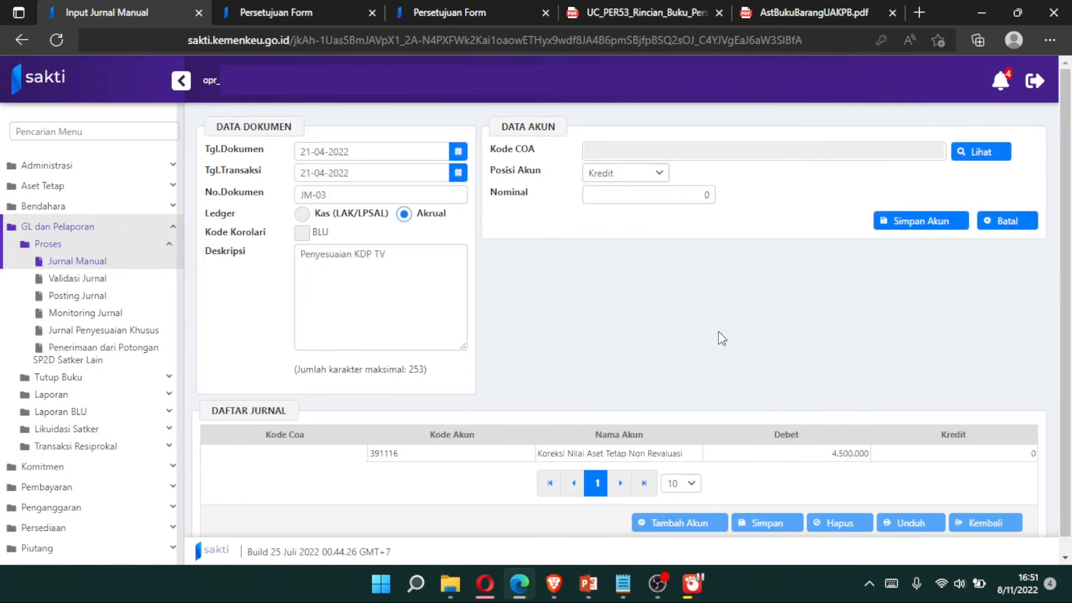
left_click(978, 152)
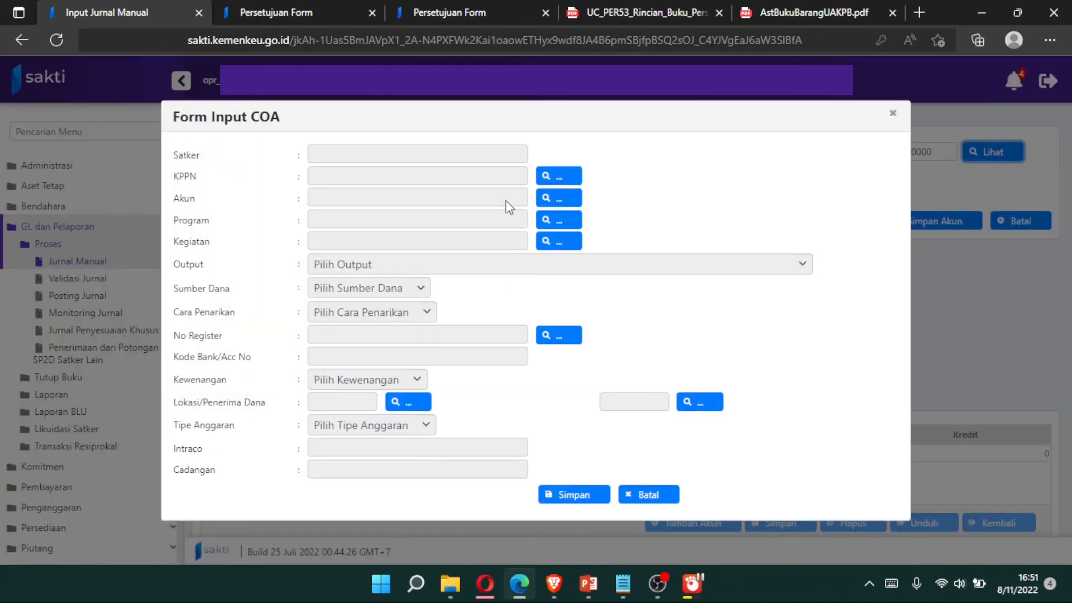
left_click(558, 197)
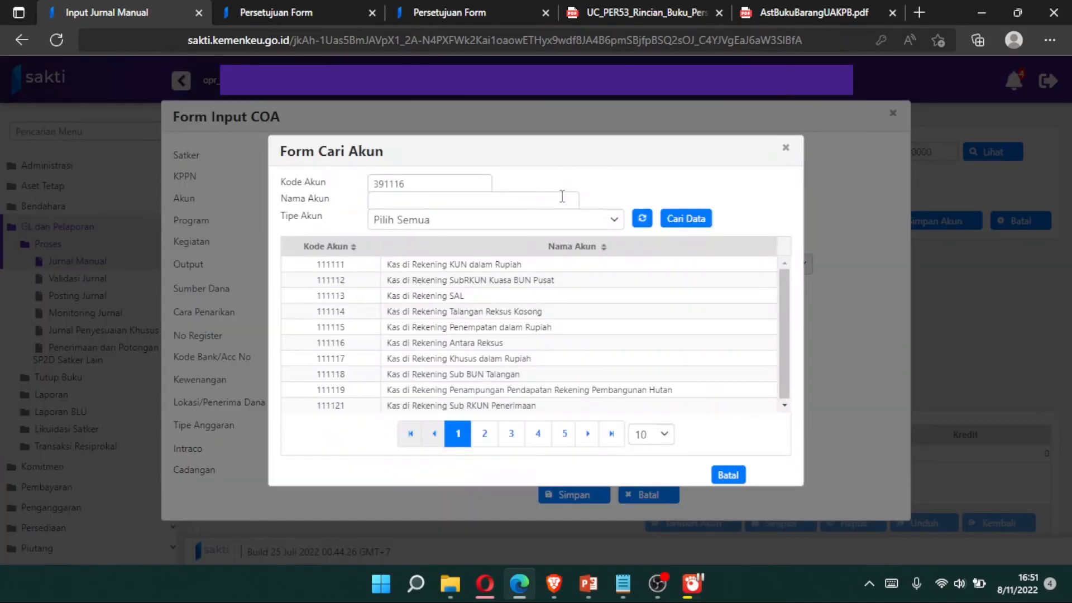
Search the account list for code 596111
left_click_drag(425, 185, 291, 183)
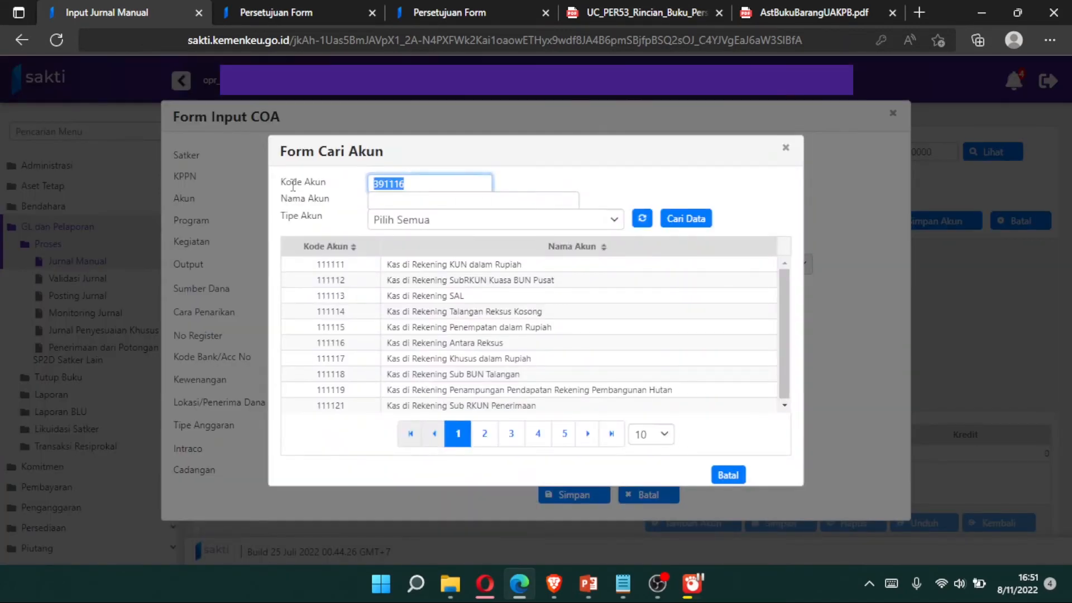
key("BackSpace")
type("596111")
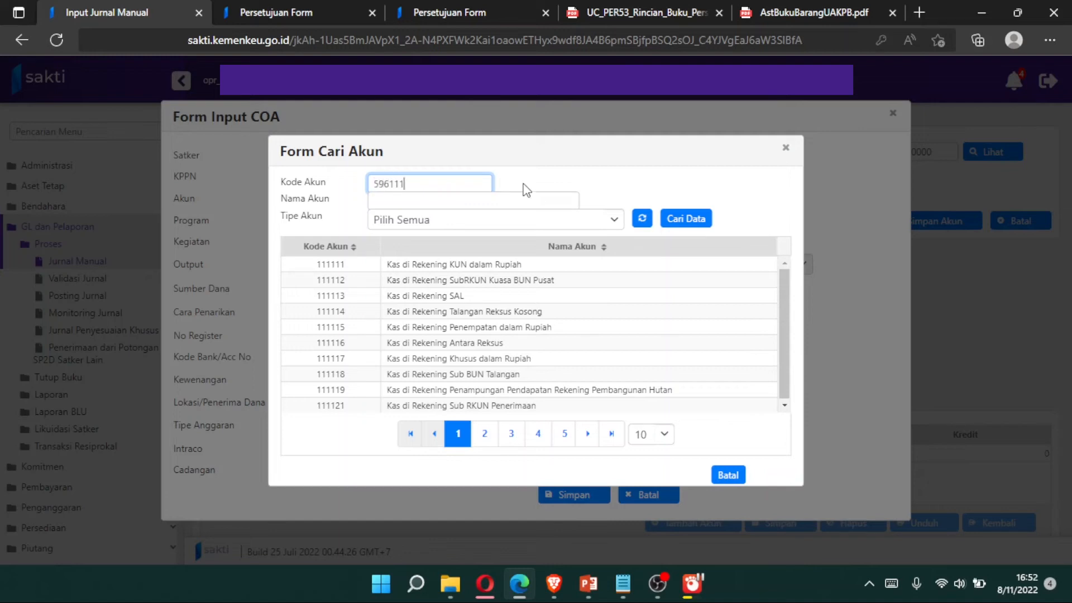
left_click(678, 223)
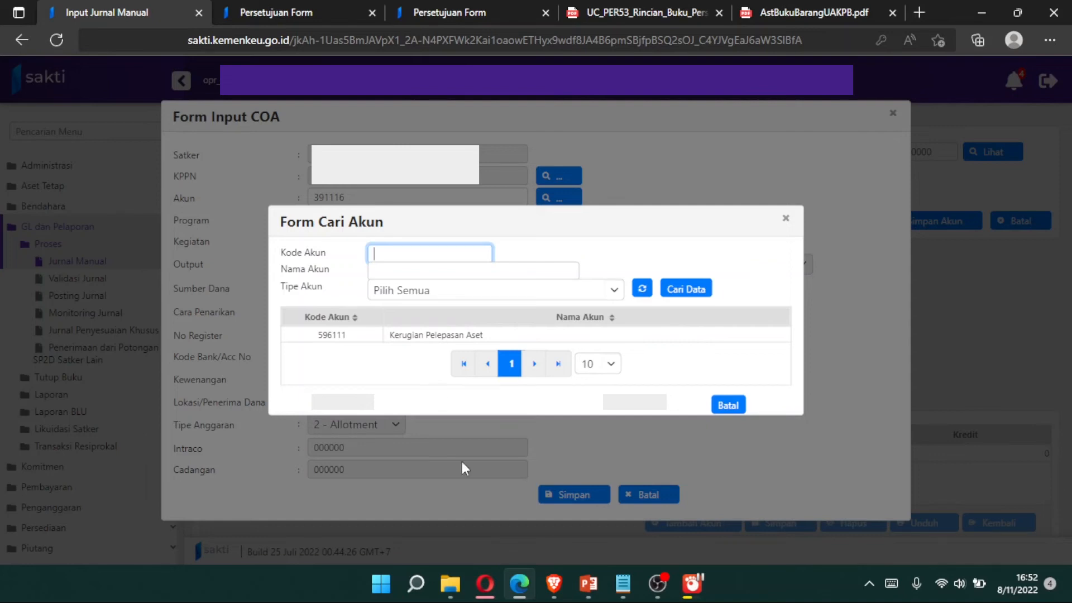
Search for account 595113, pick it for the Kredit line and save its COA
type("595113")
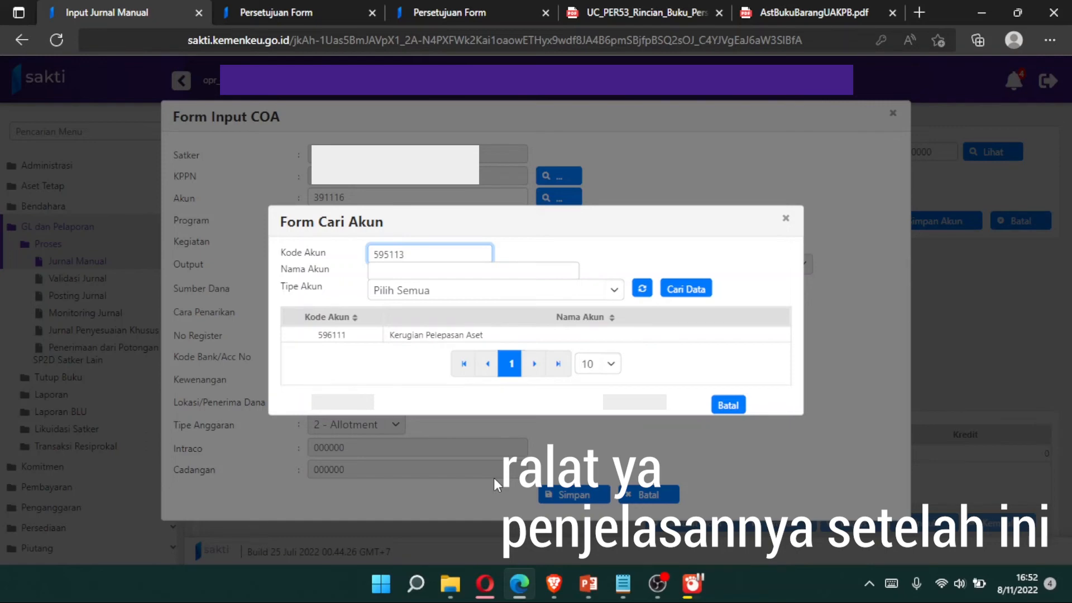
left_click(672, 291)
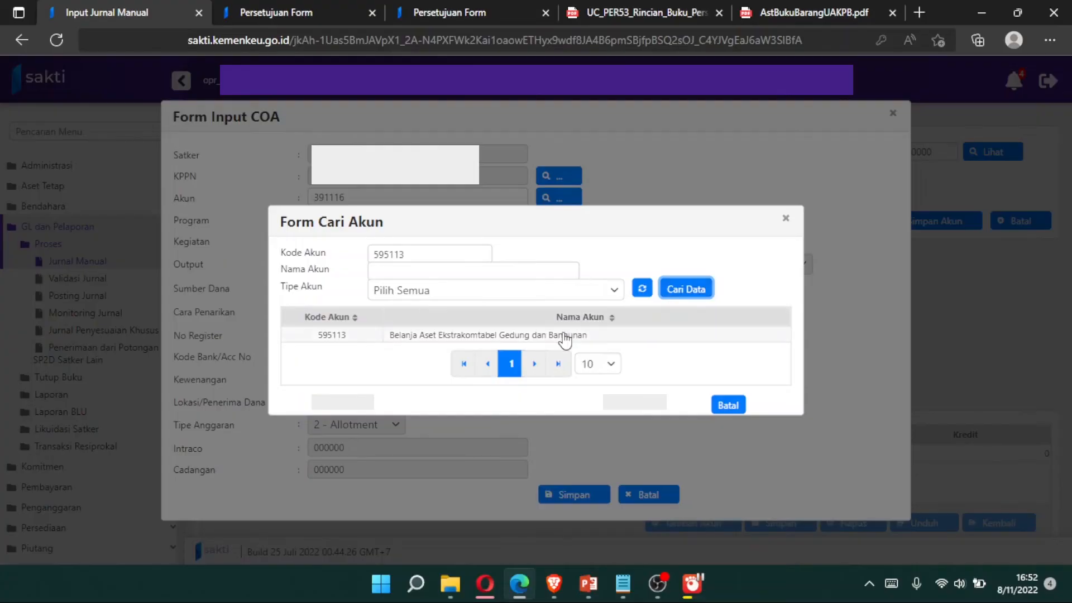
left_click(614, 335)
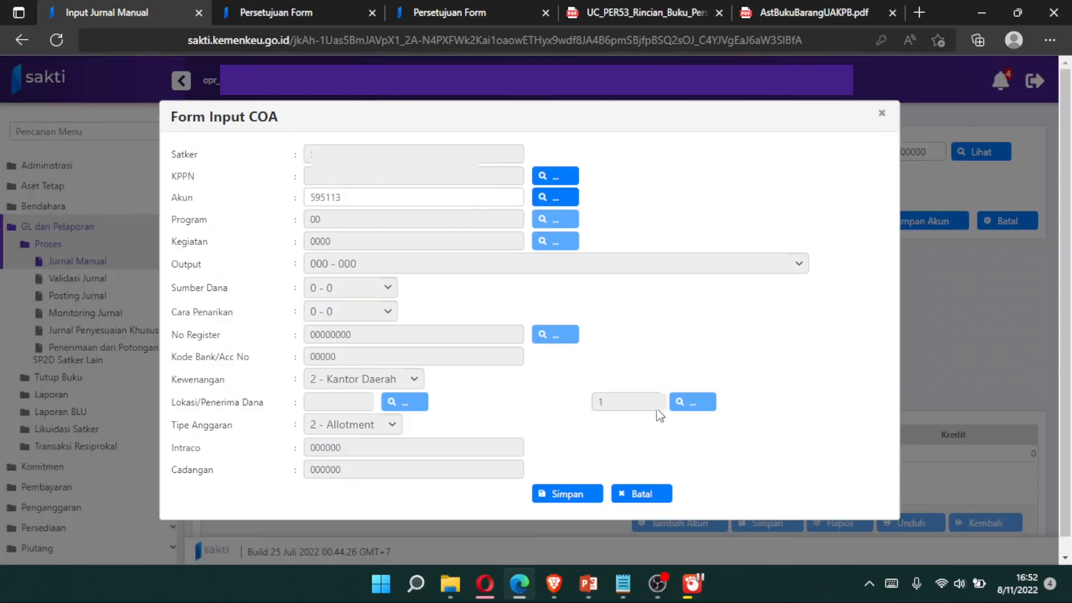
left_click(565, 498)
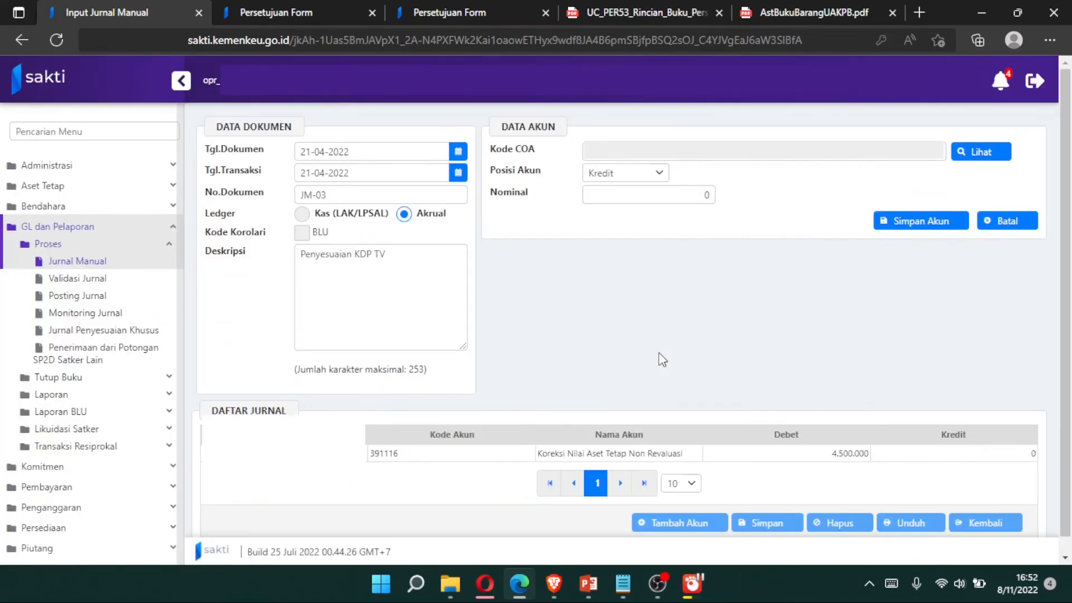
Set the Kredit line's nominal to 4.500.000 and save the account line
left_click(655, 190)
type("4.500.000")
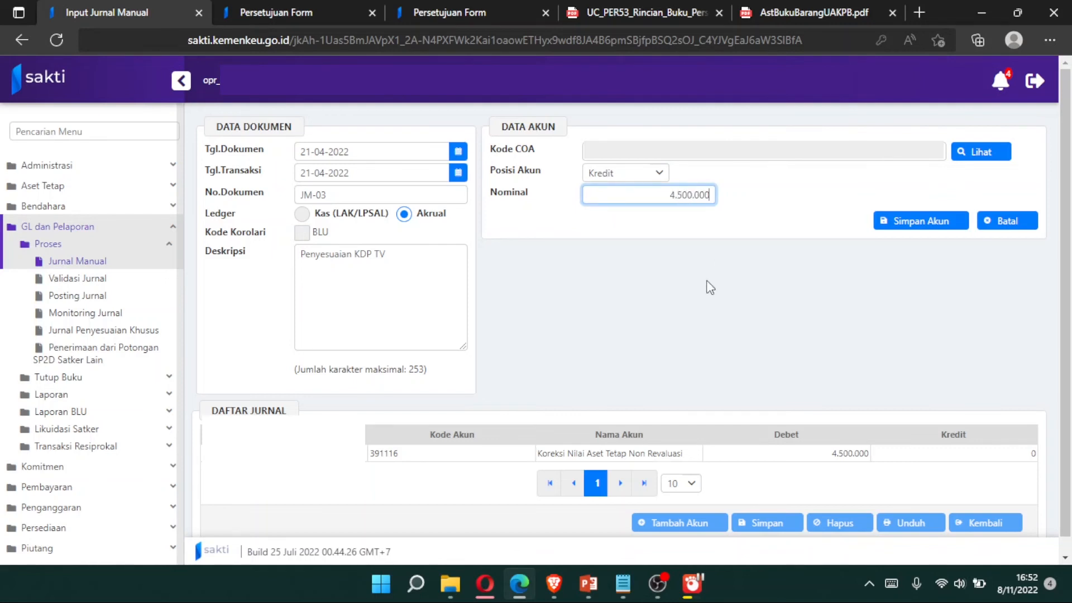
left_click(887, 222)
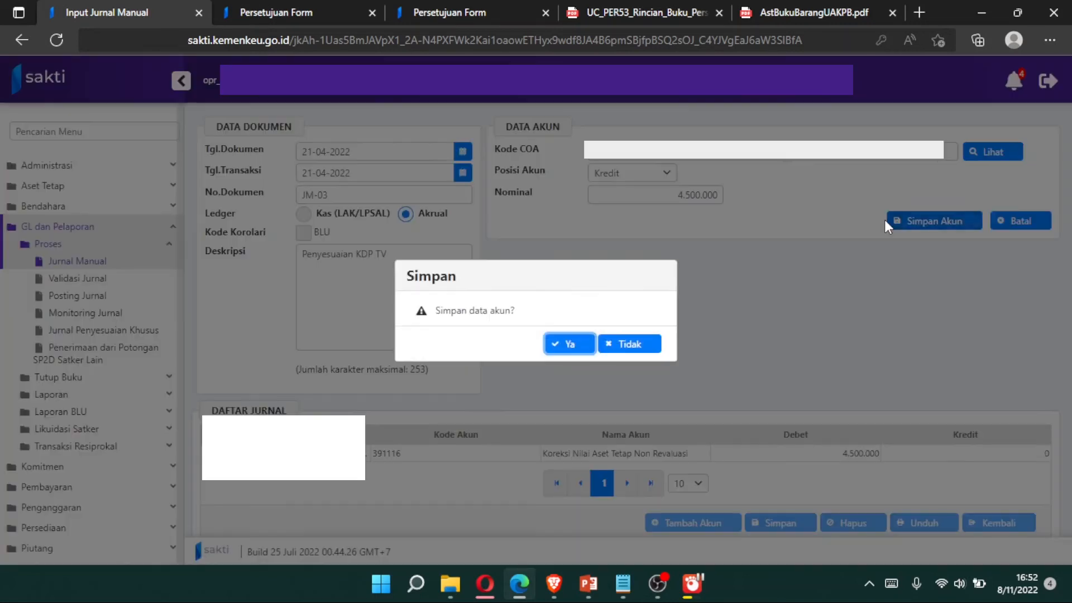
left_click(569, 349)
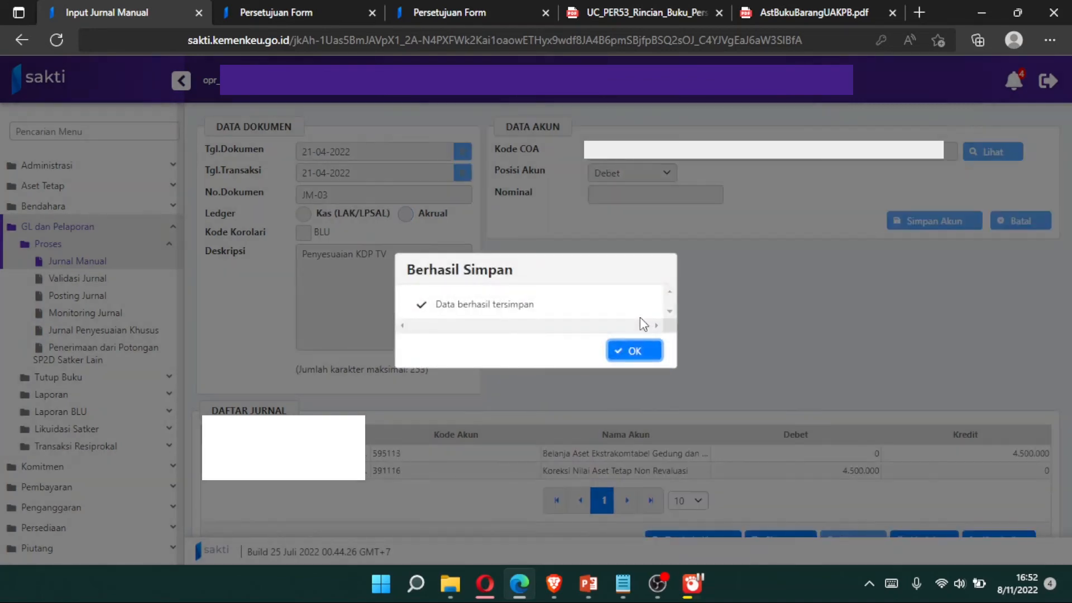
left_click(634, 351)
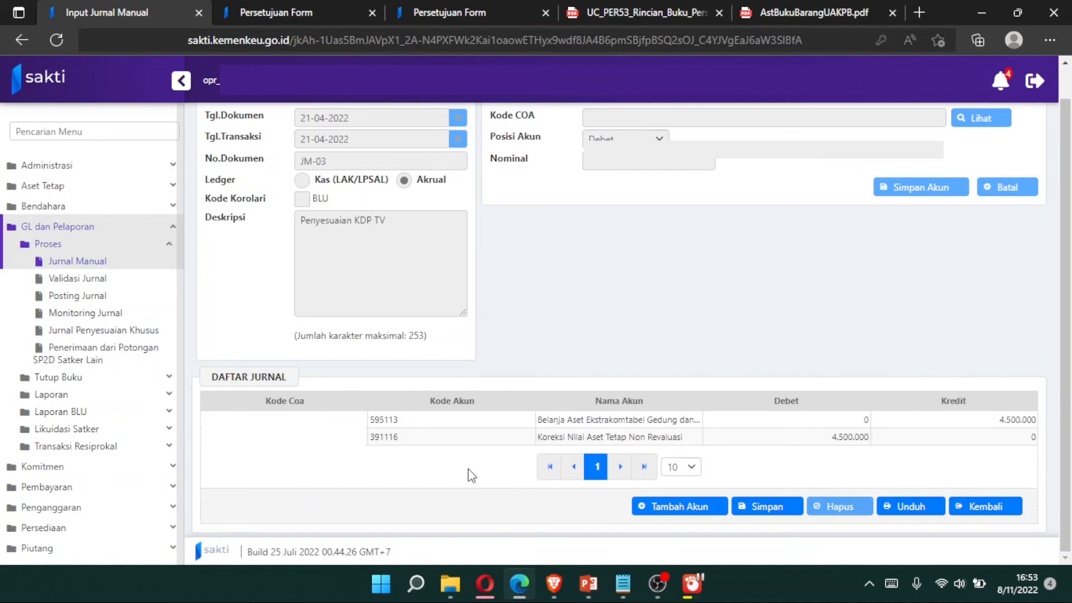
Save the complete manual journal JM-03
left_click(780, 509)
left_click(565, 341)
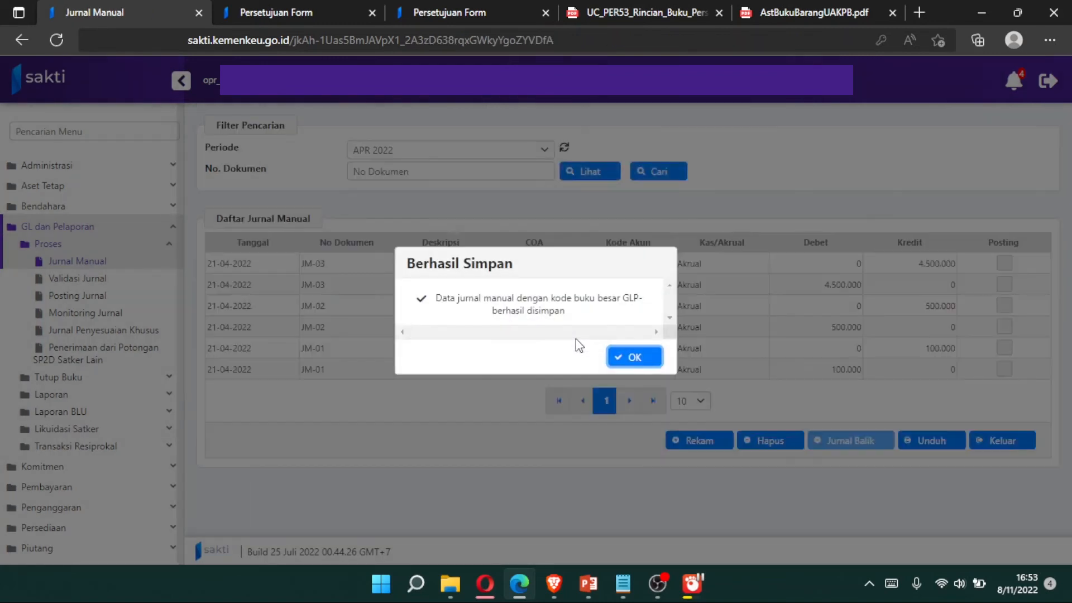
left_click(639, 358)
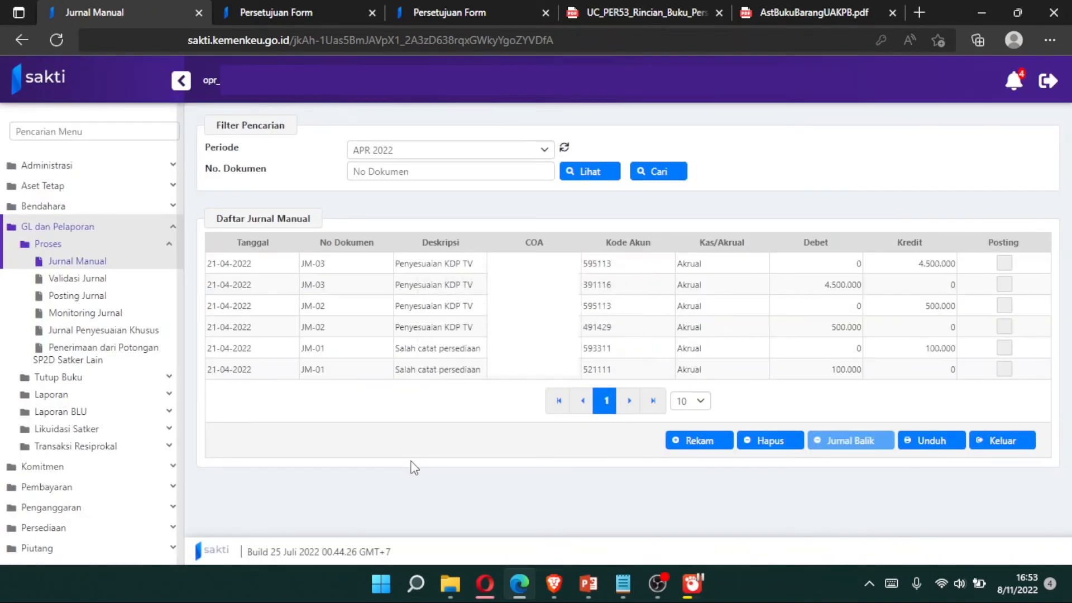
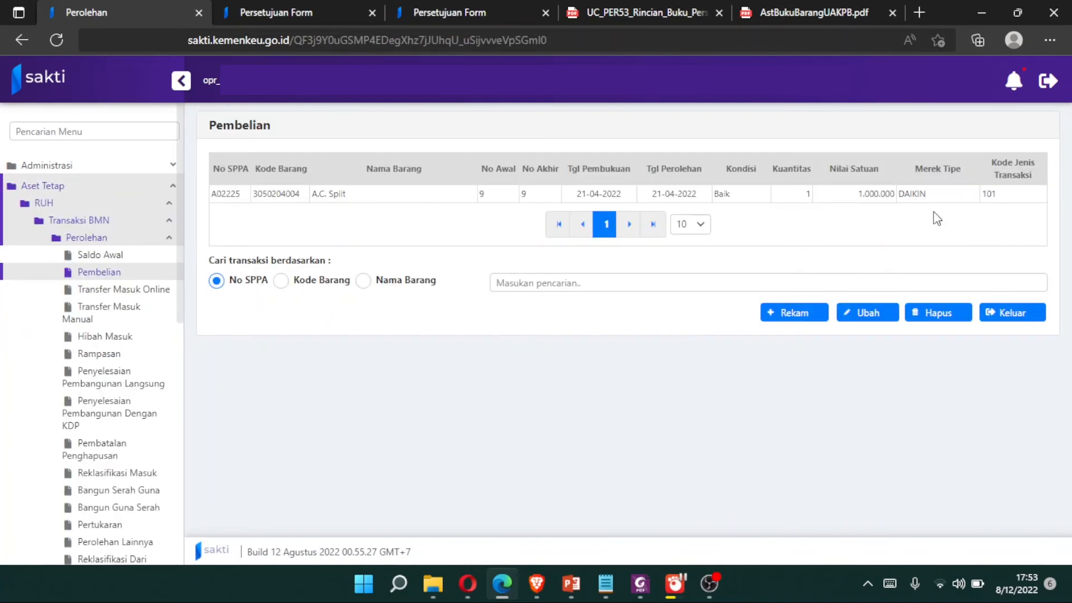
Open the A.C. Split purchase A02225, examine its acquisition, value and asset details, and leave the record
left_click(923, 195)
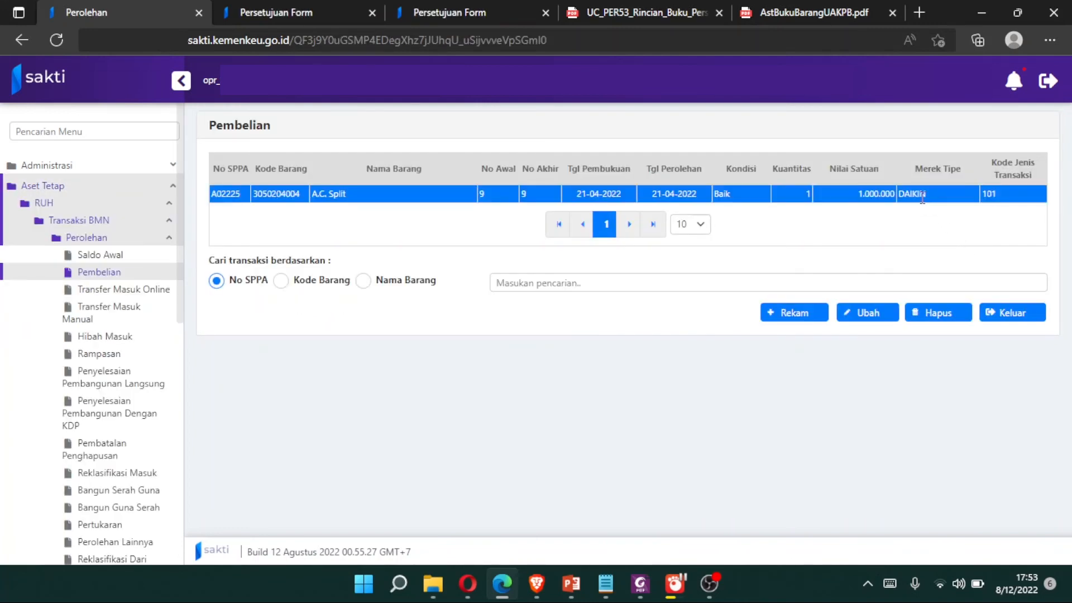
left_click(876, 317)
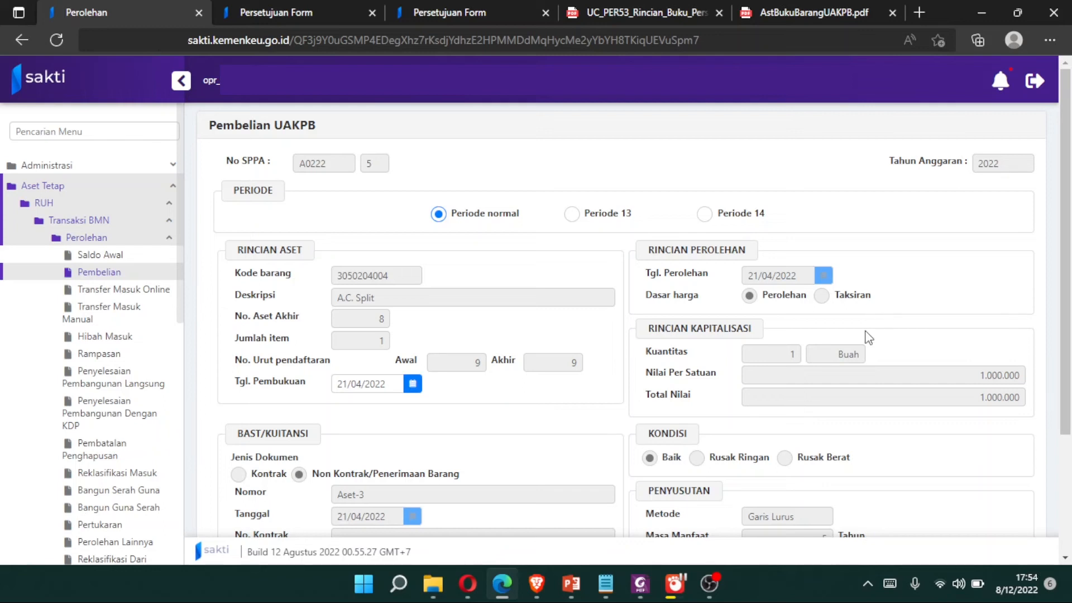
scroll(845, 337, "down", 3)
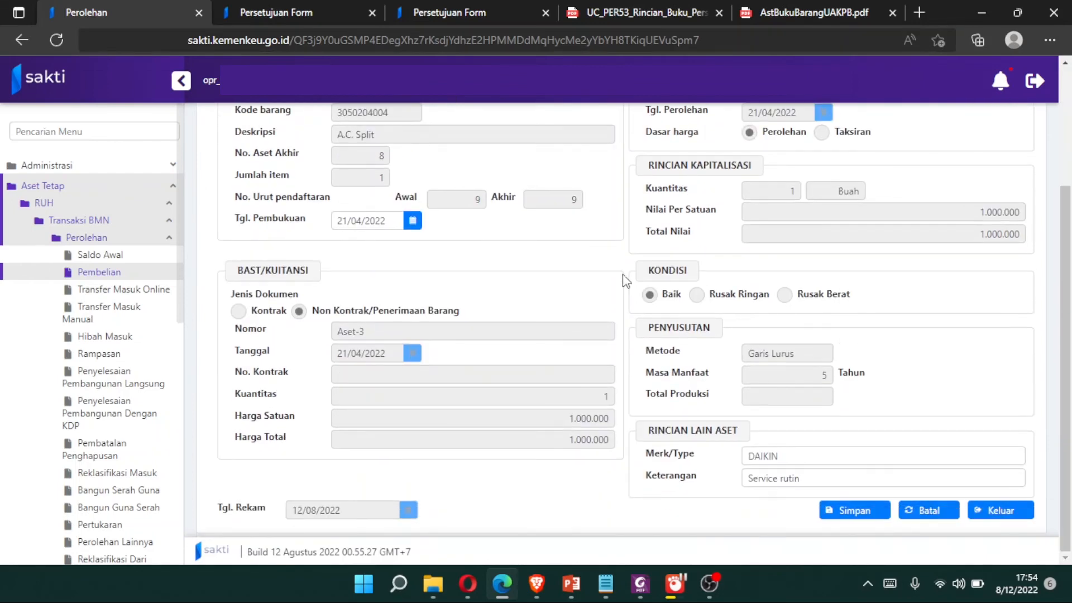
left_click(1025, 513)
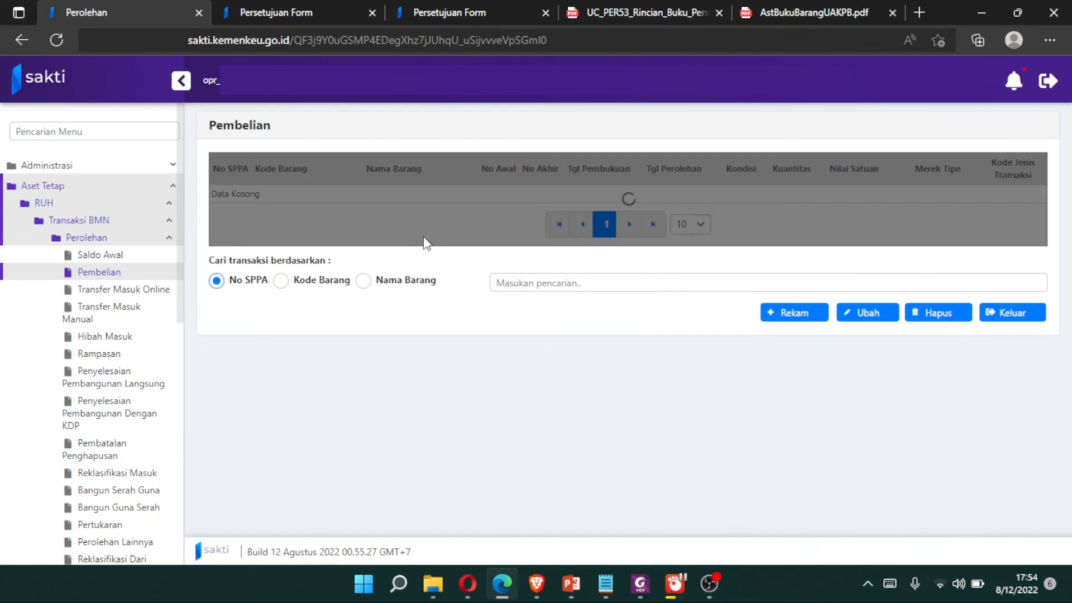
In the validator session, select the pending BMN transaction A02225 and validate it
left_click(321, 9)
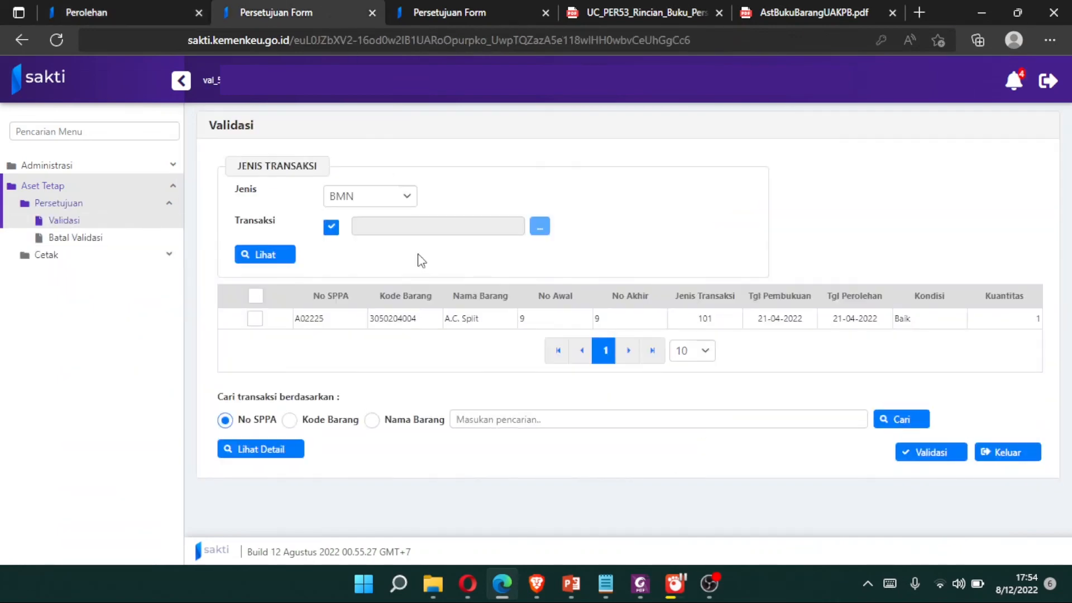
left_click(258, 320)
left_click(927, 455)
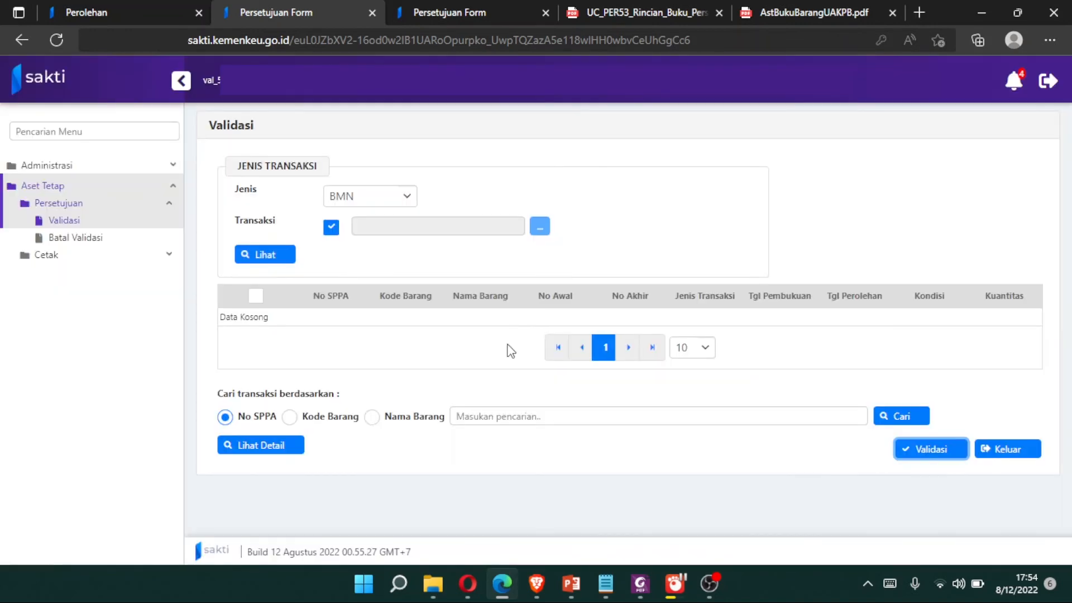
In the approver session, select the pending BMN transaction A02225 and approve it
left_click(489, 10)
left_click(255, 320)
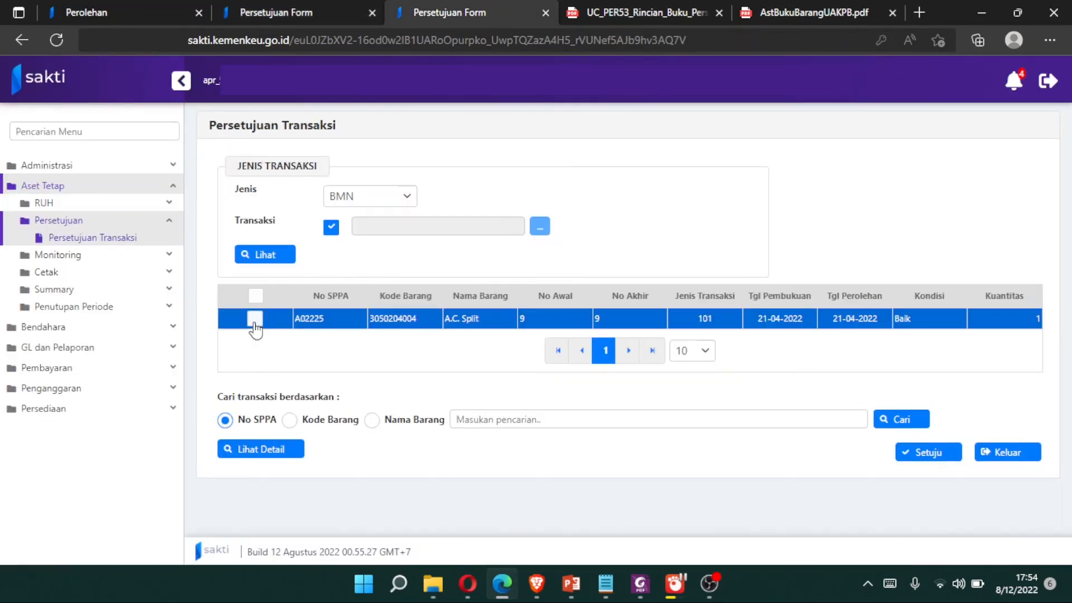
left_click(929, 454)
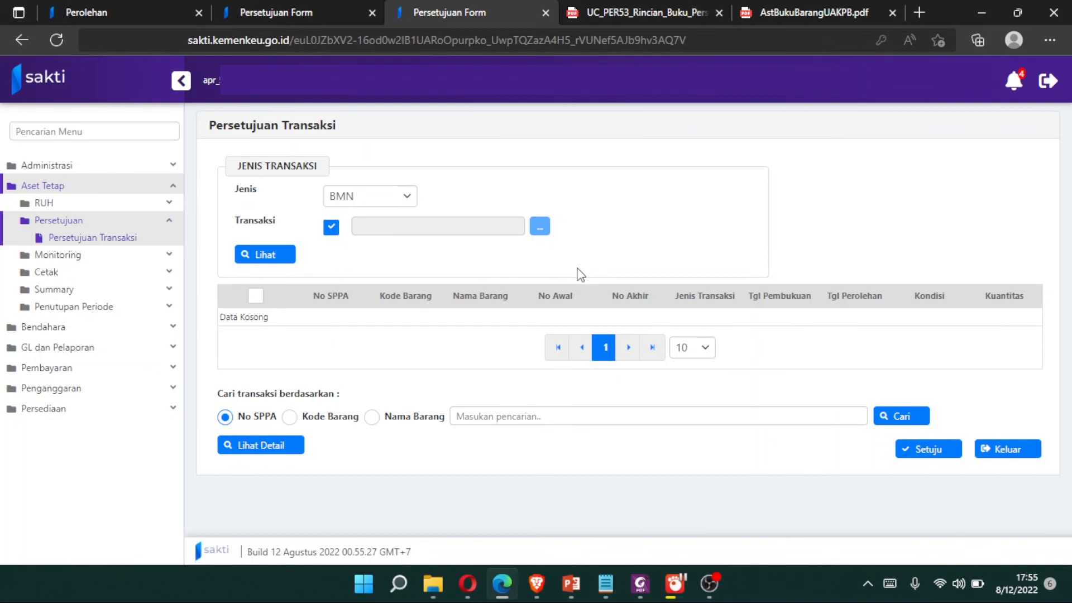
In the operator session, start a new Koreksi Pencatatan record for BMN write-offs (Penghapusan)
left_click(87, 12)
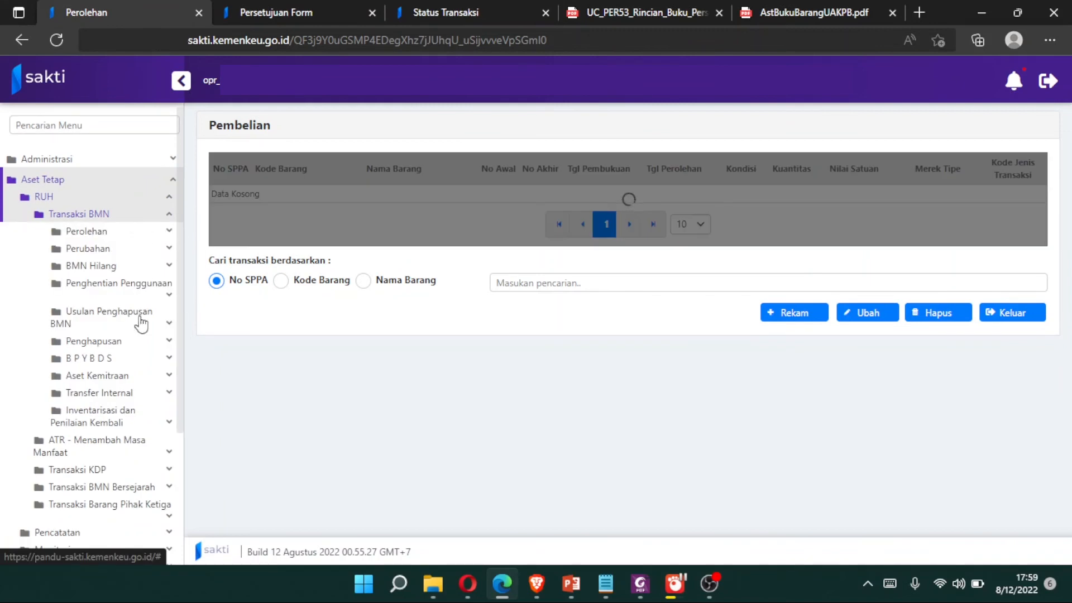
left_click(138, 347)
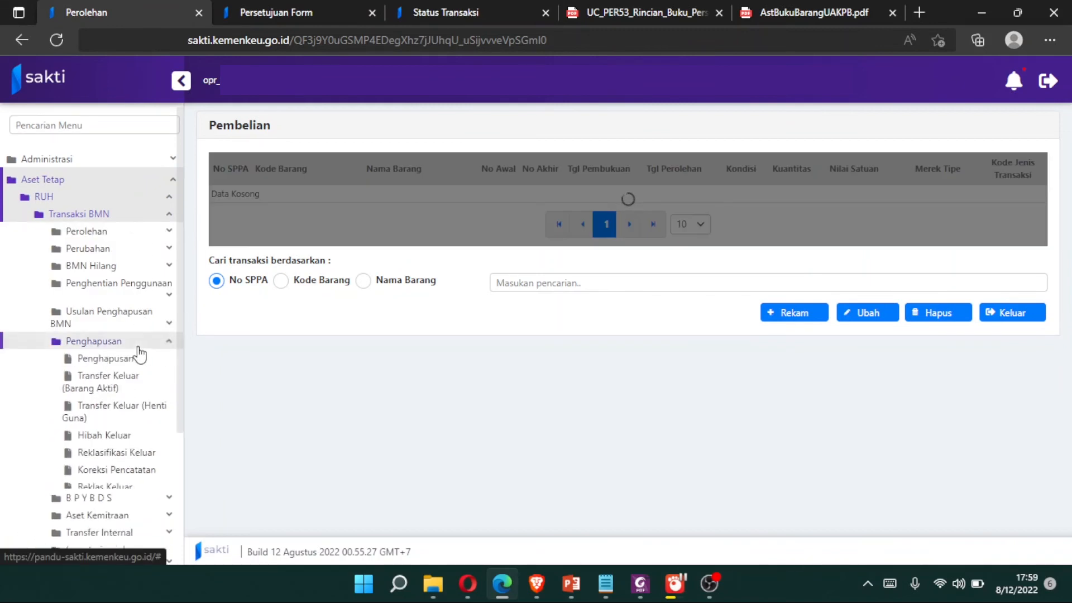
left_click(147, 470)
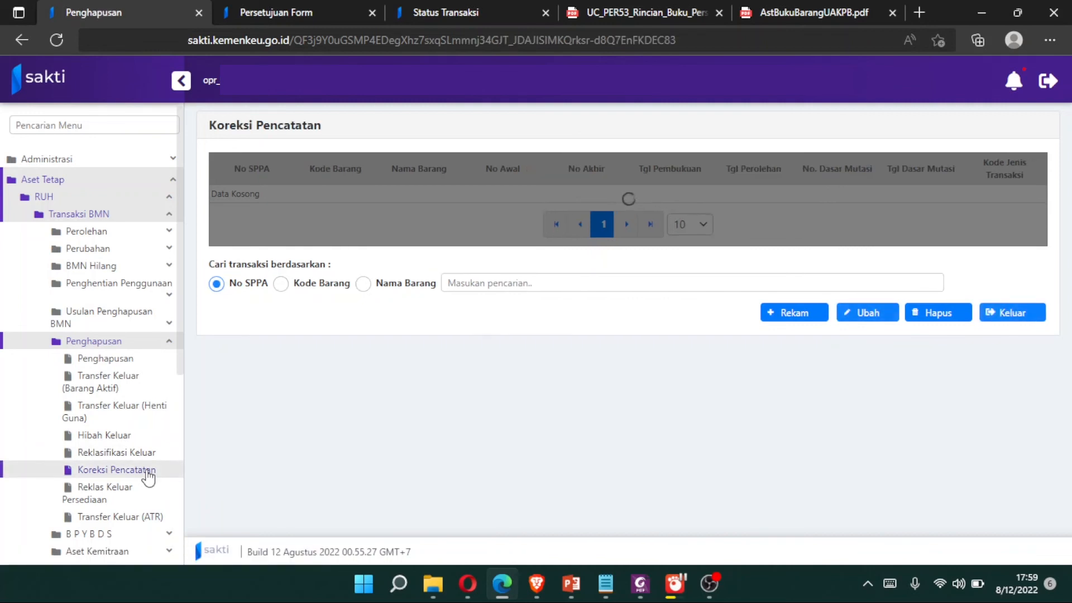
left_click(805, 318)
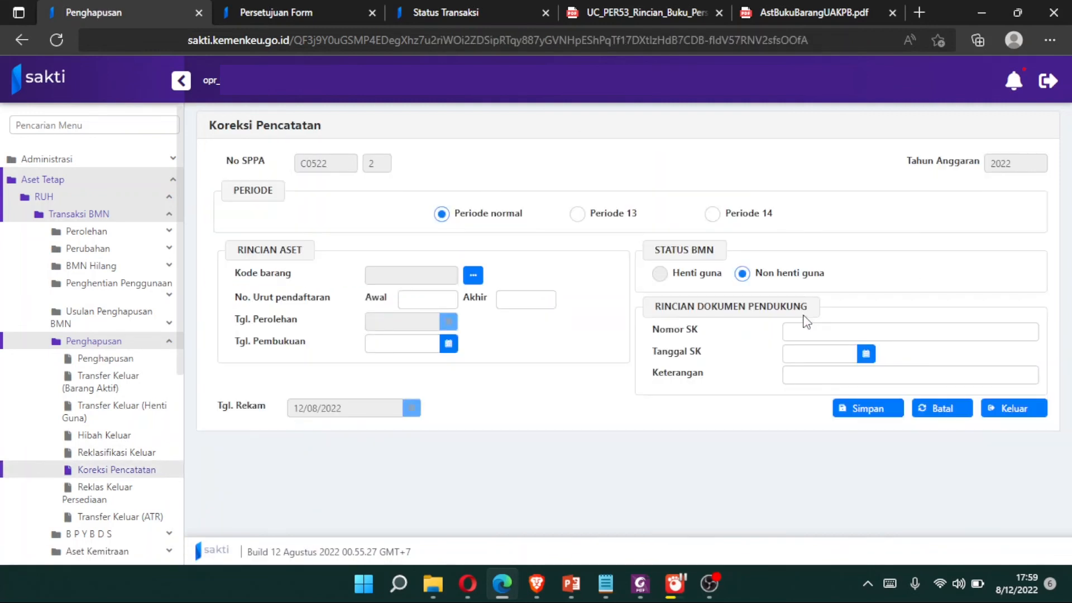
left_click(473, 276)
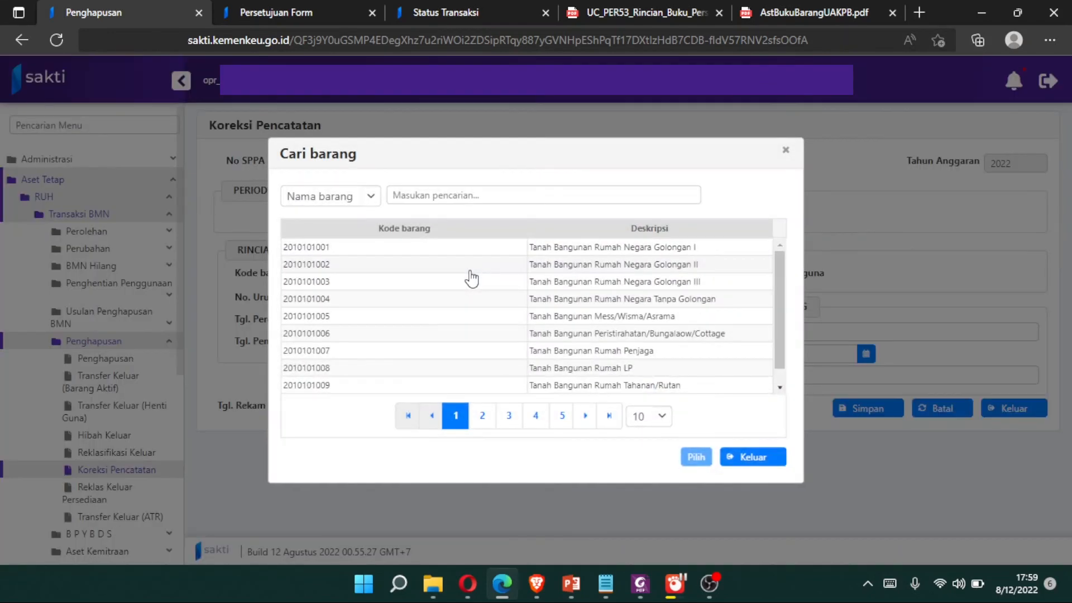
left_click(467, 195)
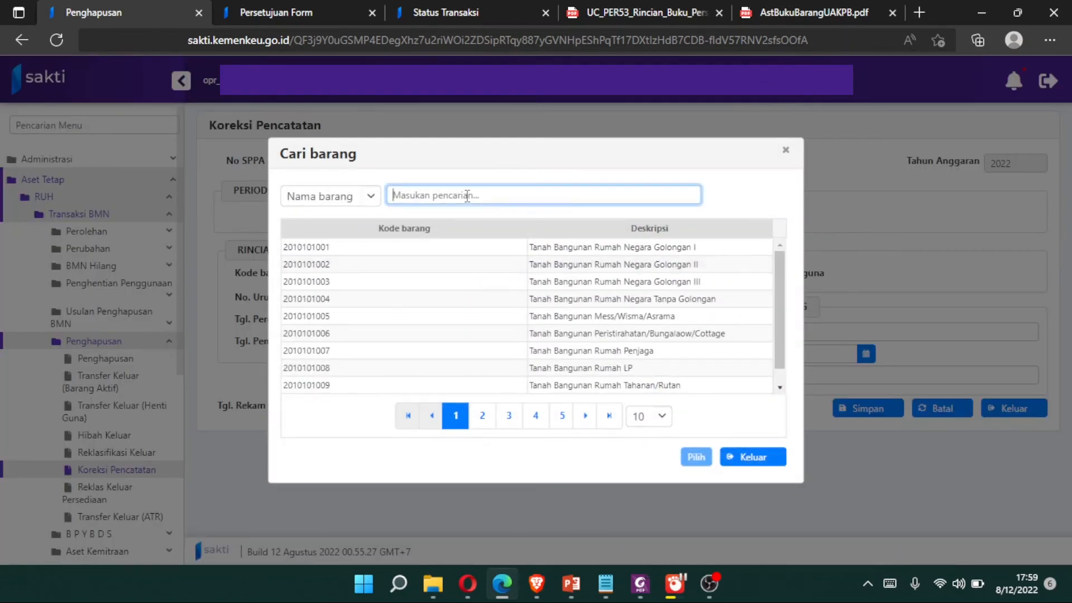
type("a.c.")
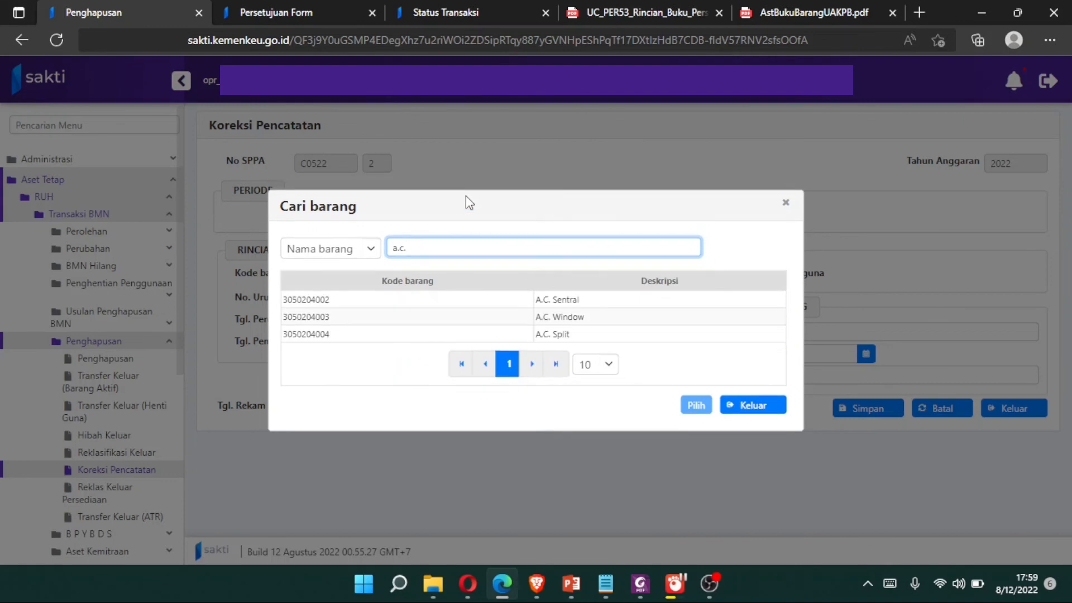
left_click(515, 338)
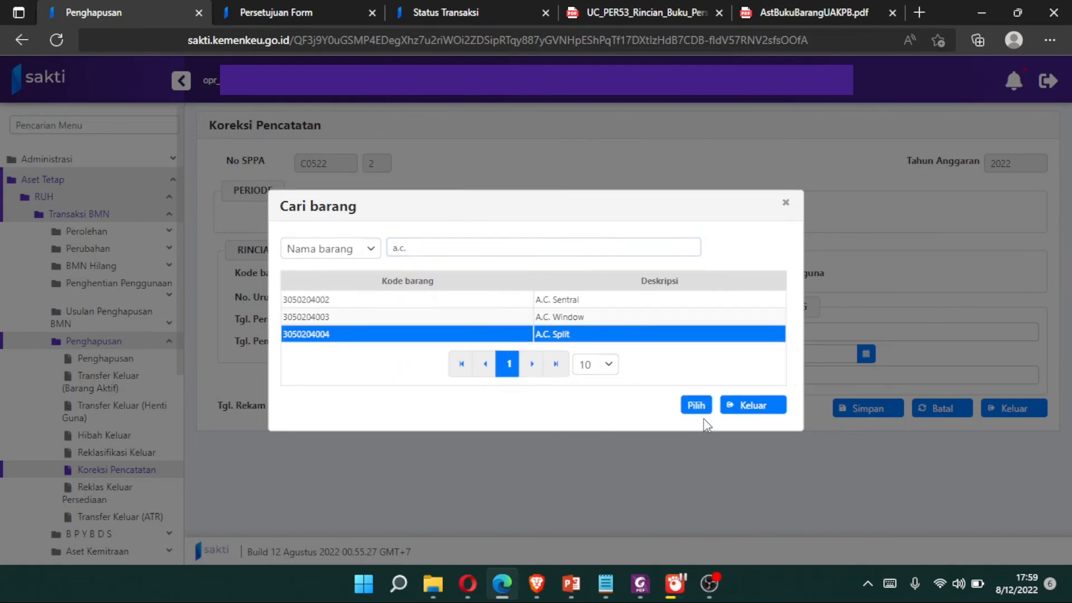
left_click(696, 406)
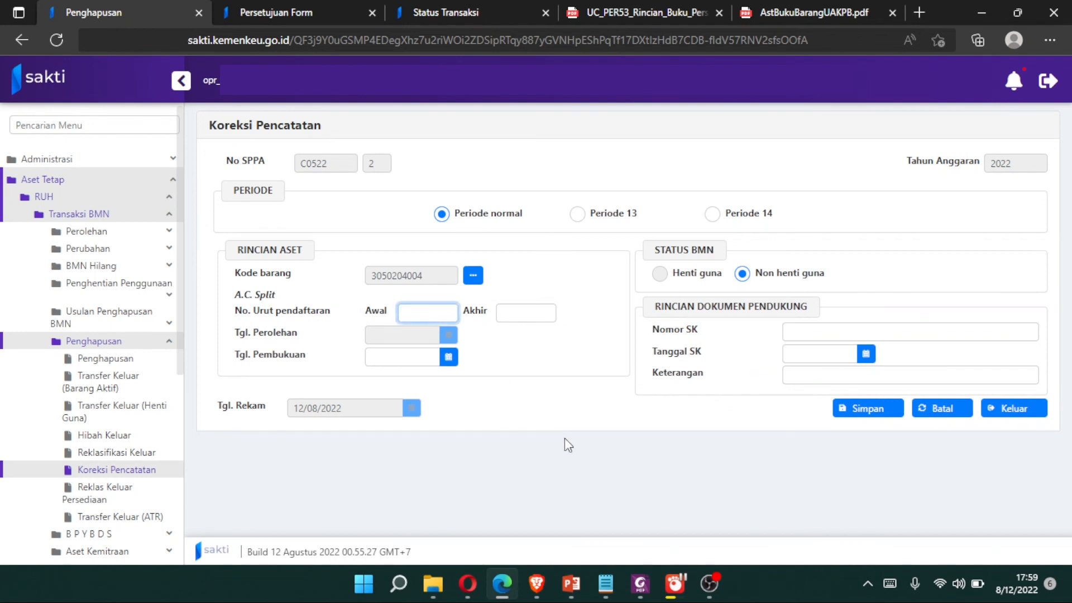
Fill in registration number 9 to 9, booking date 21/04/2022, Nomor SK KP-01 and Tanggal SK 21/04/2022, and save the correction
key("Tab")
key("Tab")
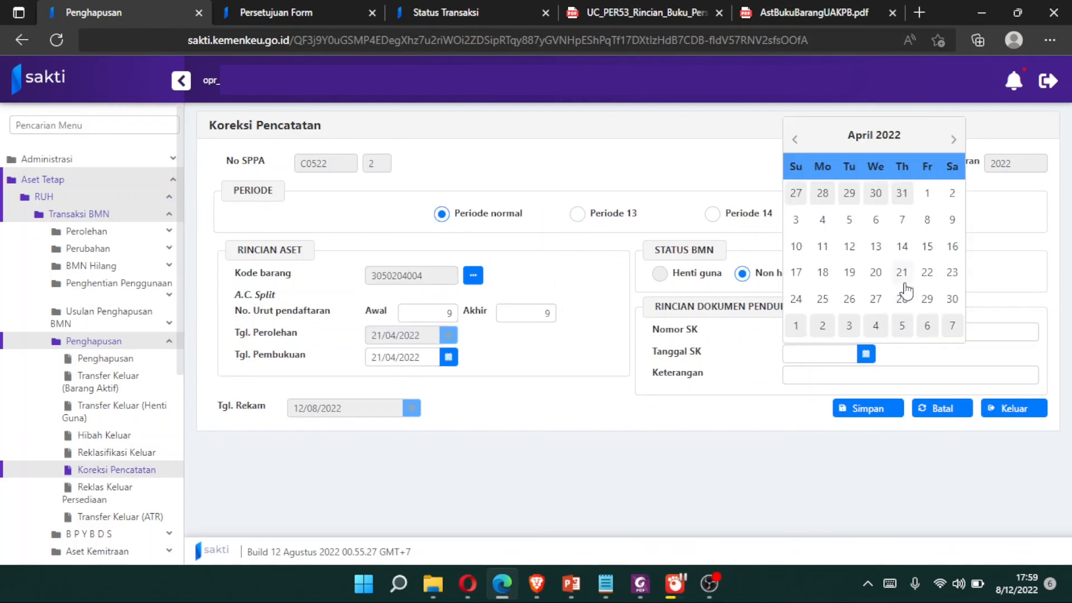
left_click(901, 271)
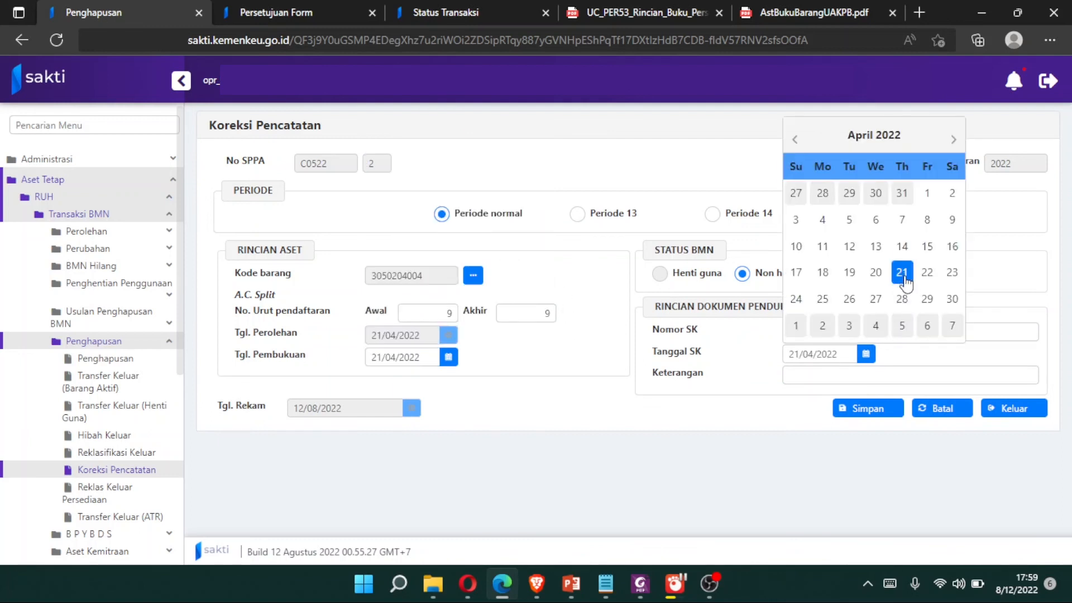
left_click(878, 410)
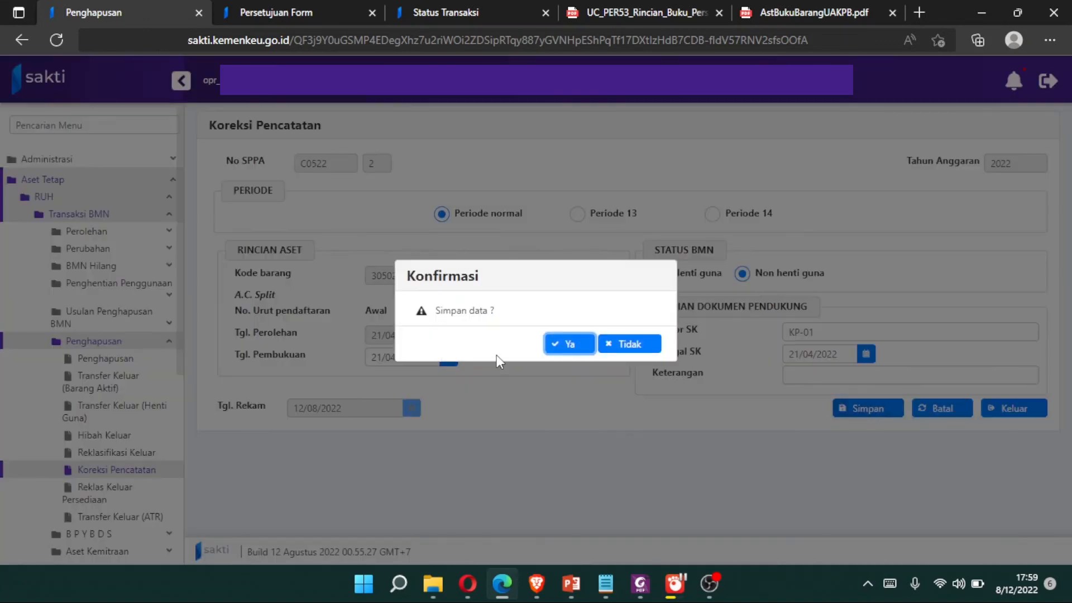
left_click(558, 350)
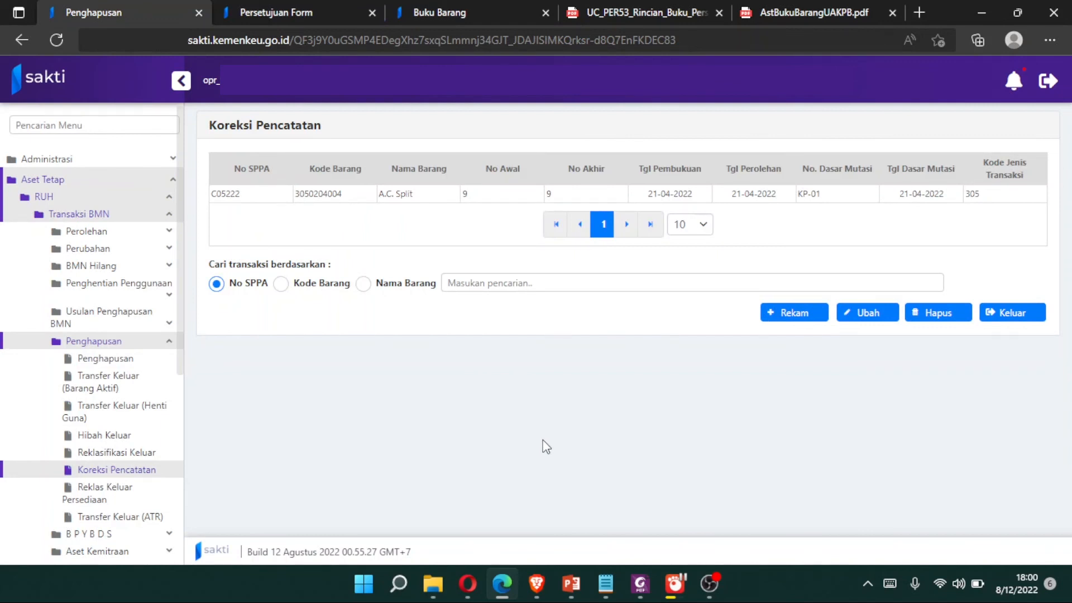
In the validator session, select the A.C. Split correction C05222 and validate it
left_click(303, 7)
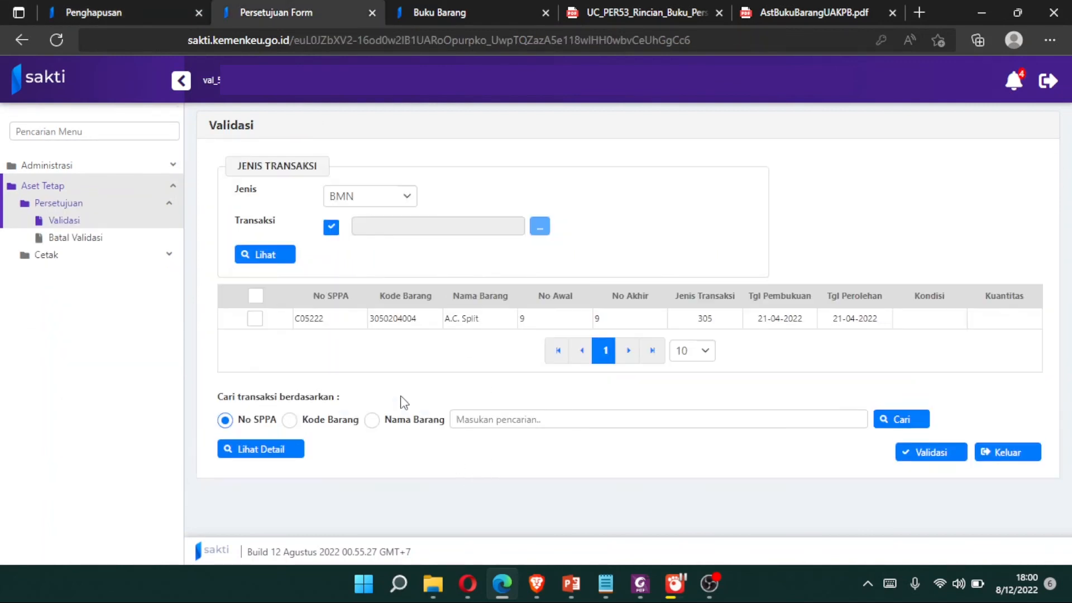
left_click(257, 319)
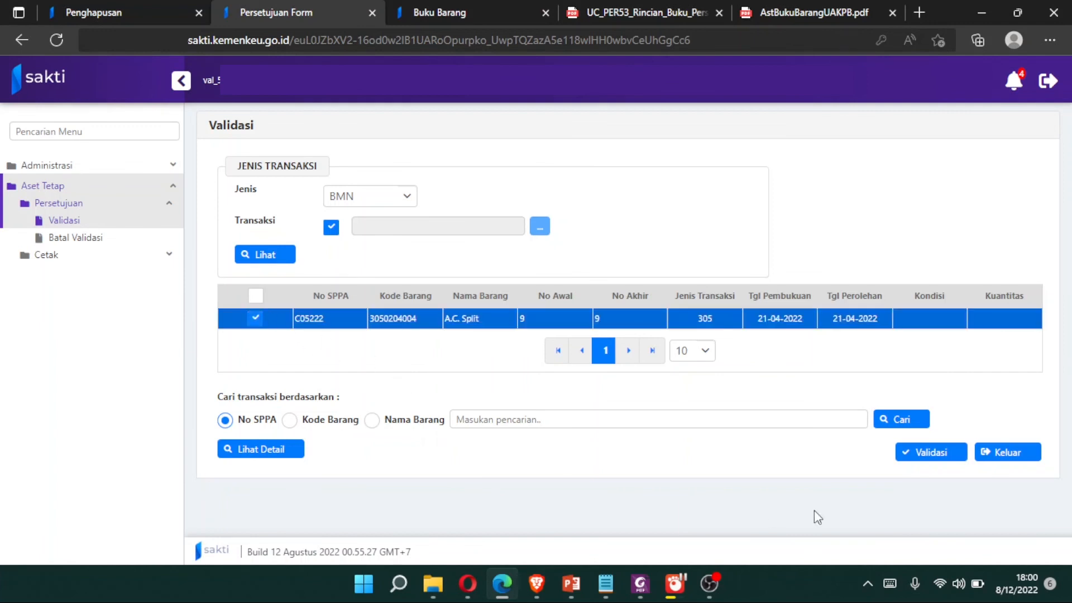
left_click(923, 454)
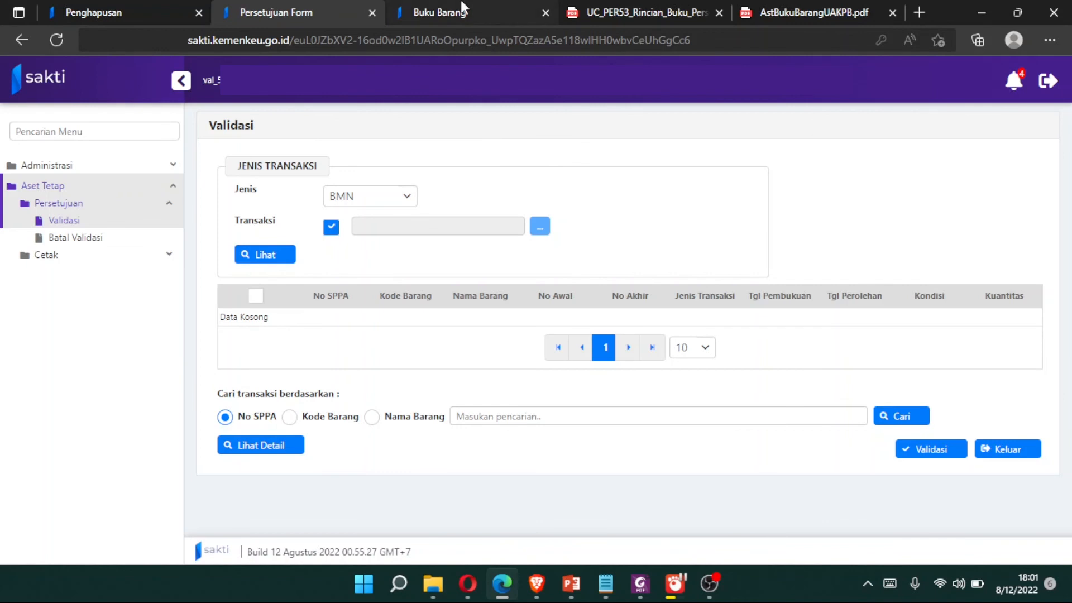
In the approver session, open the transaction approval list, select the A.C. Split correction C05222 and approve it
left_click(462, 10)
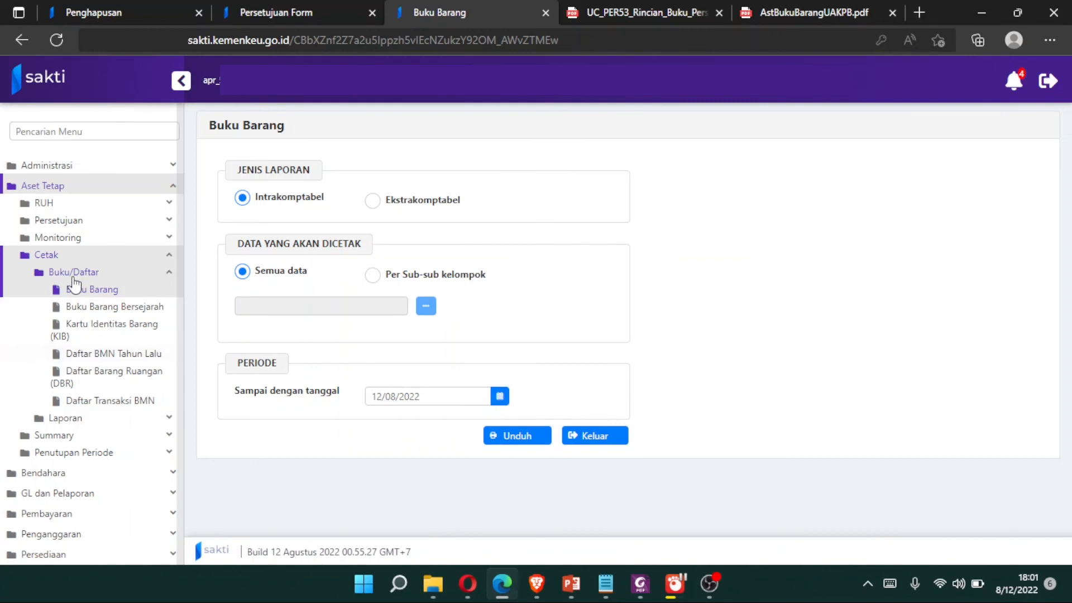
left_click(90, 223)
left_click(95, 239)
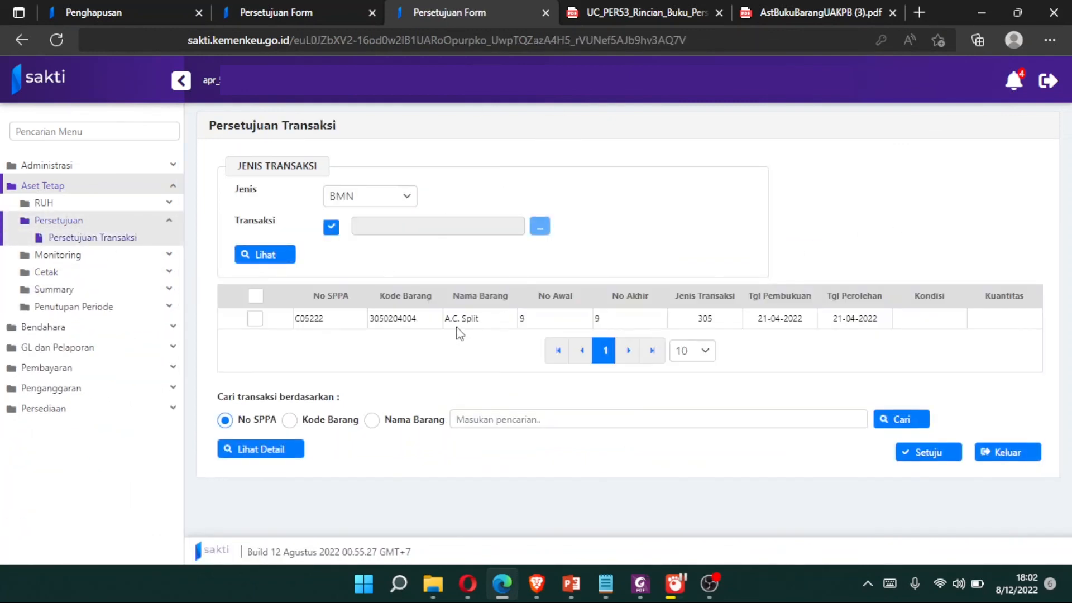
left_click(255, 319)
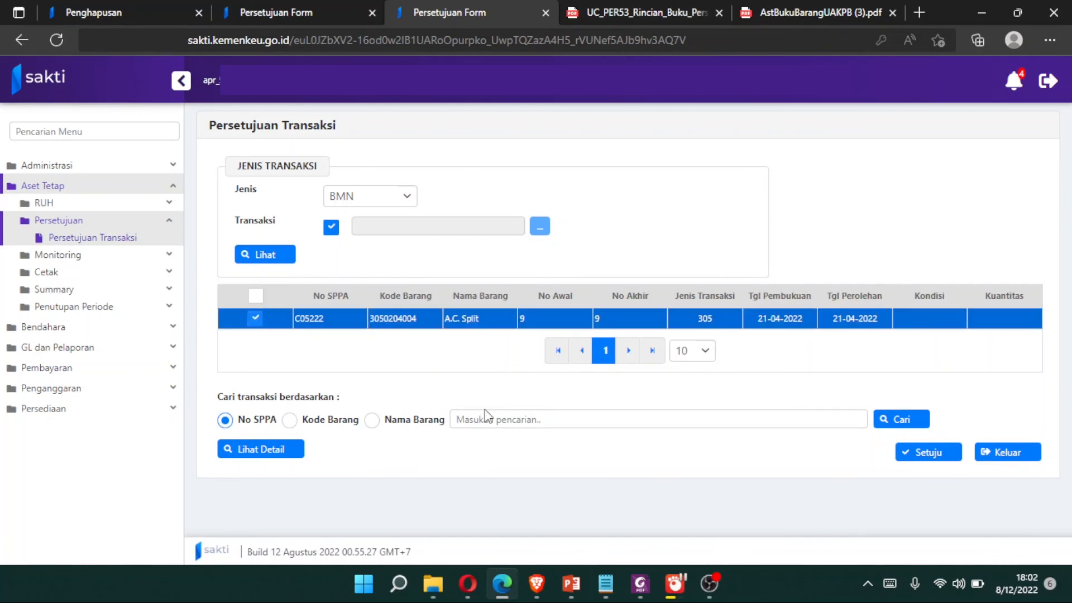
left_click(931, 454)
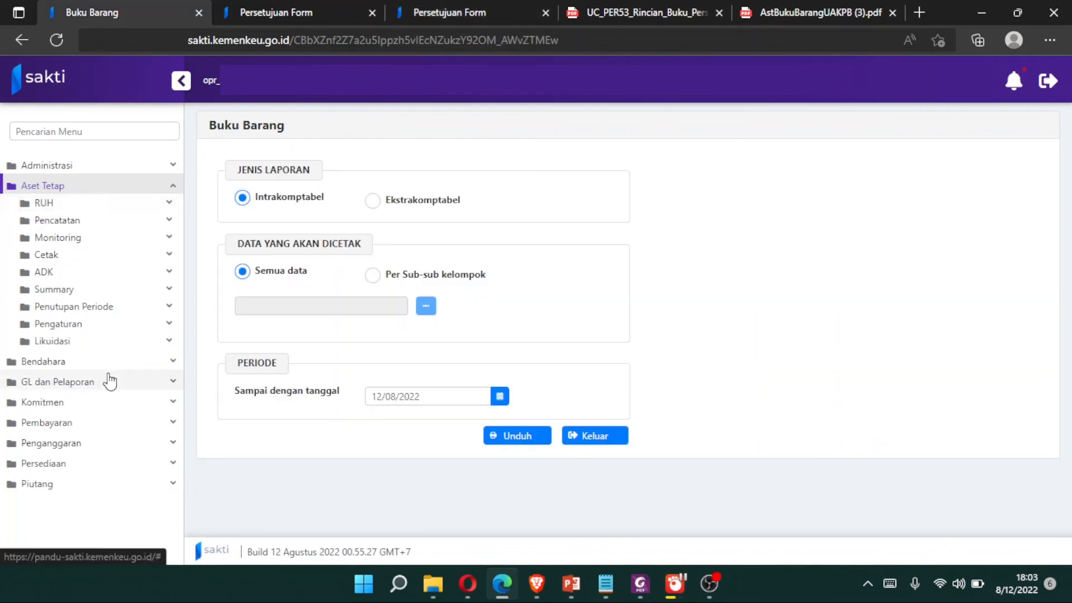
In the operator session, start recording a new manual journal (Jurnal Manual) for the period APR 2022
left_click(110, 382)
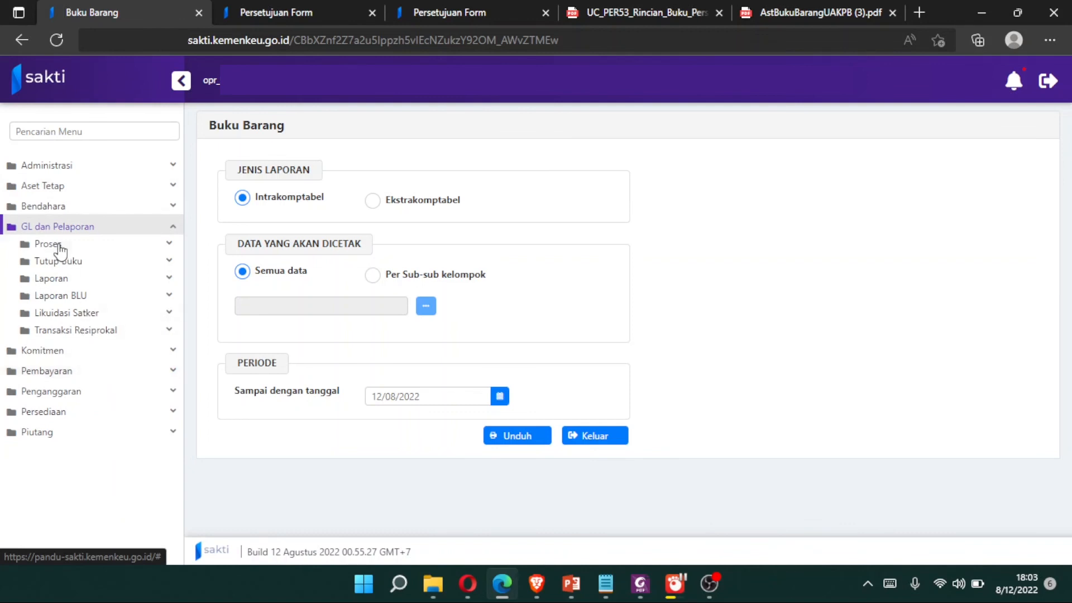
left_click(60, 249)
left_click(76, 262)
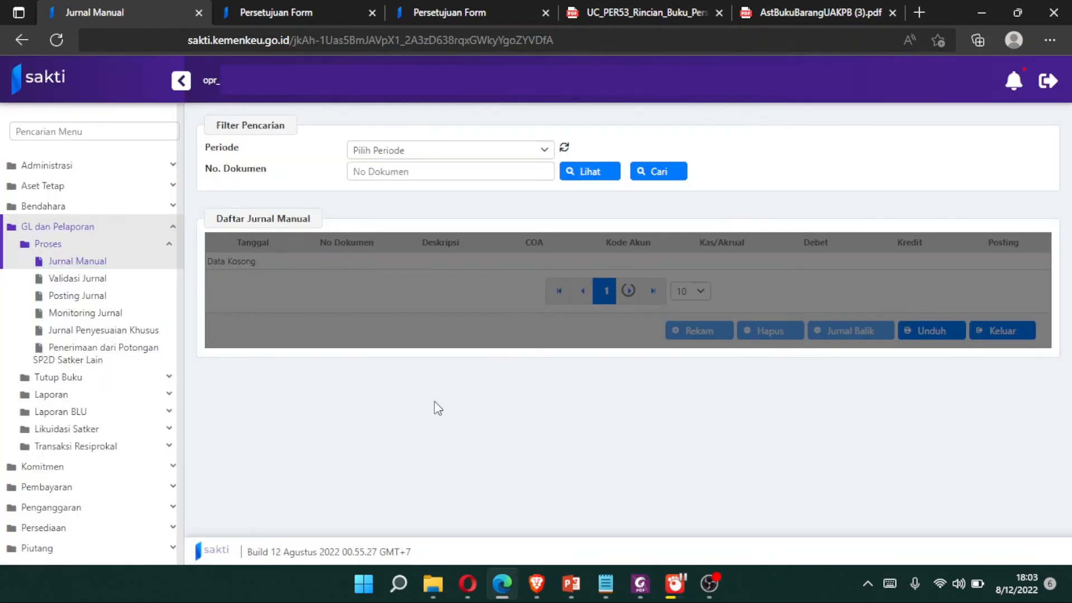
left_click(539, 152)
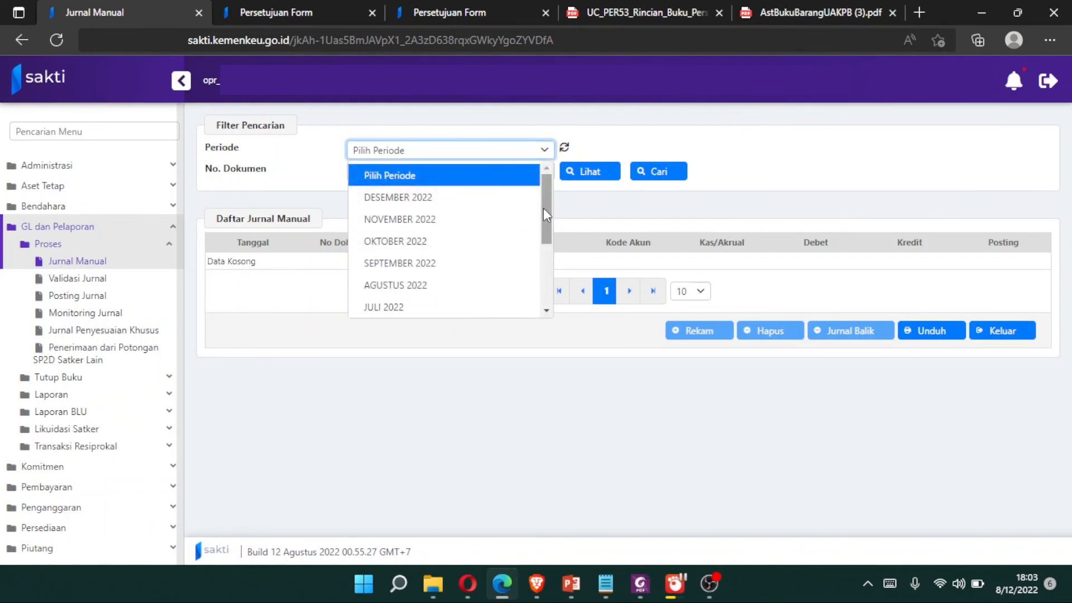
left_click_drag(544, 208, 548, 267)
left_click(476, 248)
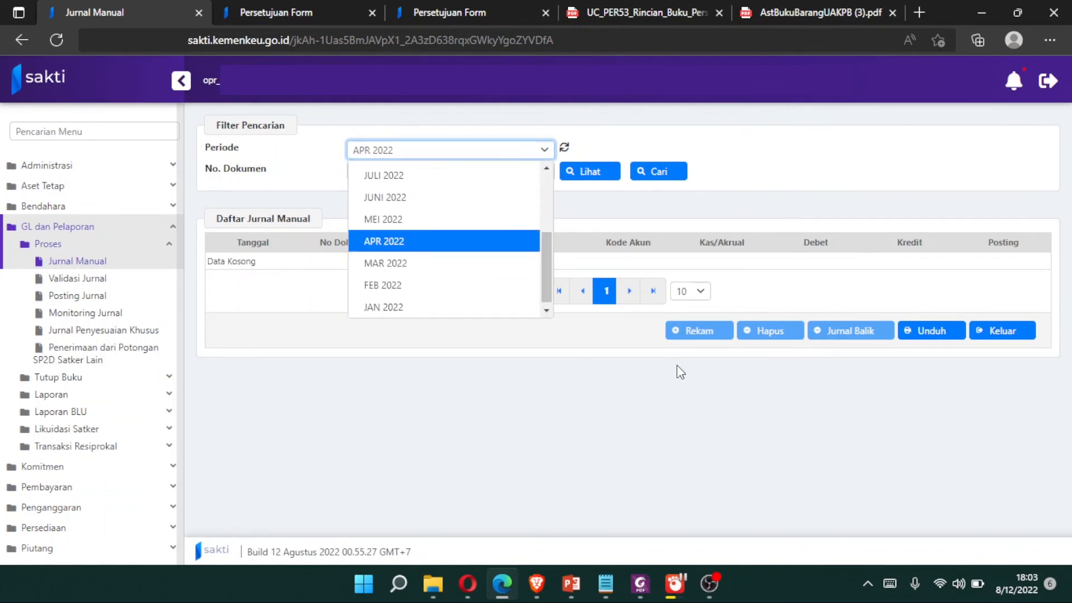
left_click(699, 335)
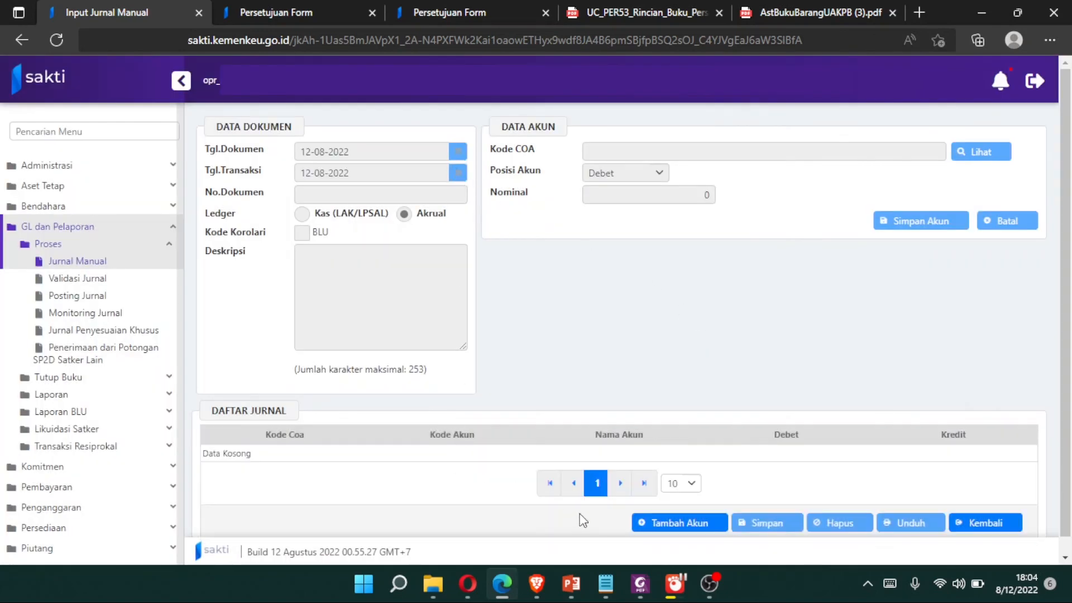
Fill in the journal header with document and transaction dates 21-04-2022, document number JM-04 and description "Salah catat BMN"
left_click(688, 525)
left_click(378, 151)
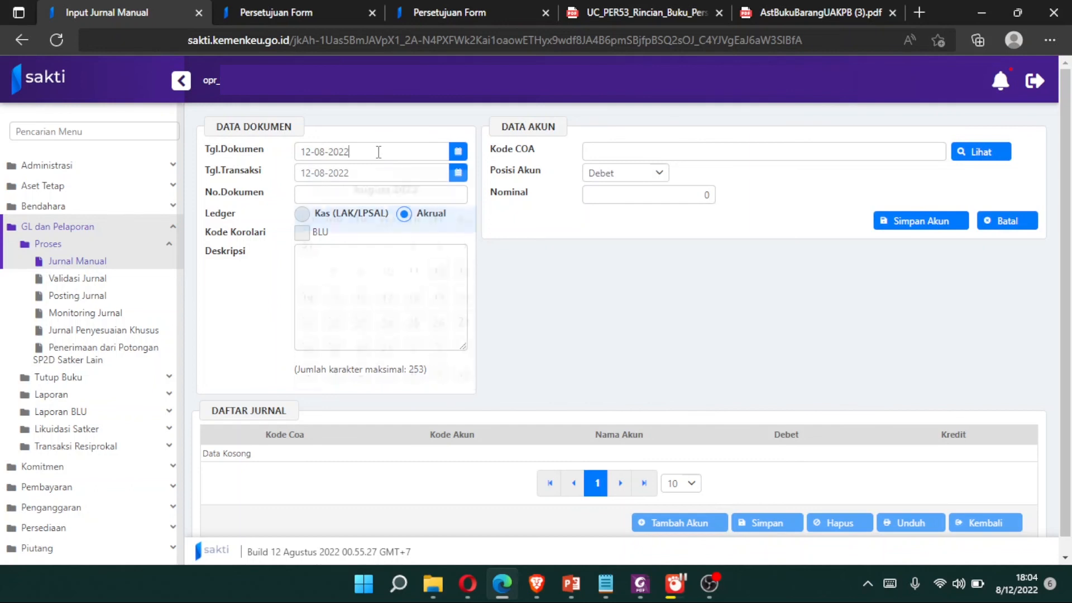
type("MN")
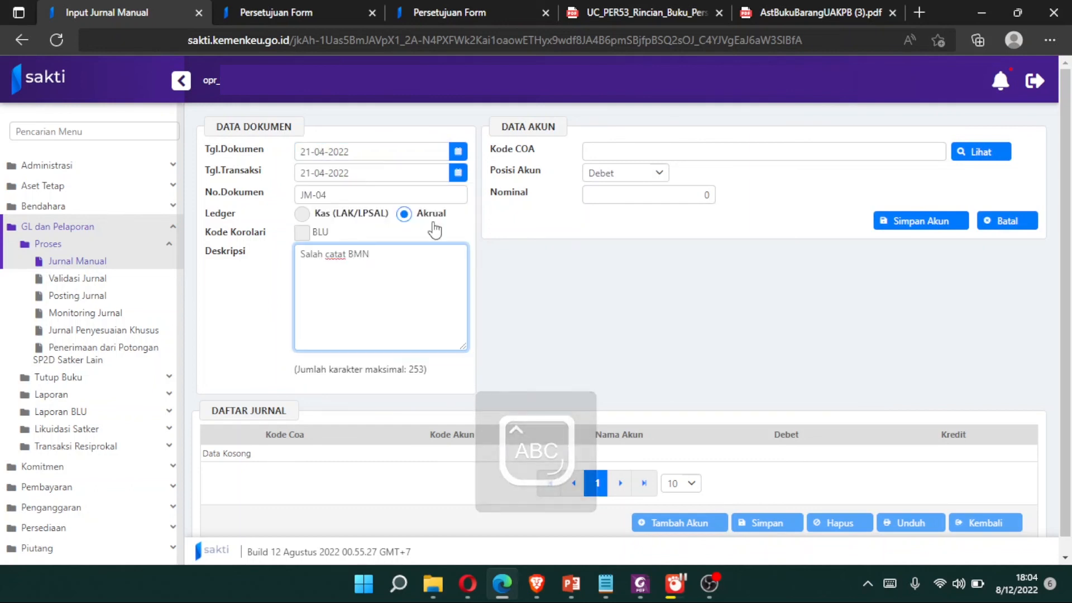
left_click(712, 271)
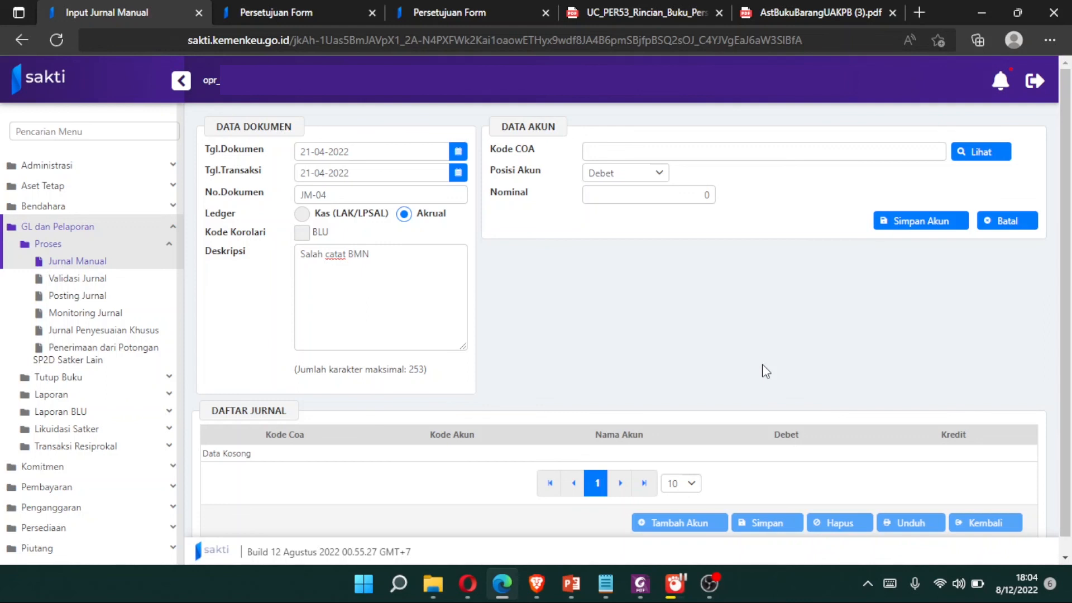
Build the COA for the first journal line with account 523121 (Belanja Pemeliharaan Peralatan dan Mesin) and save it
left_click(978, 157)
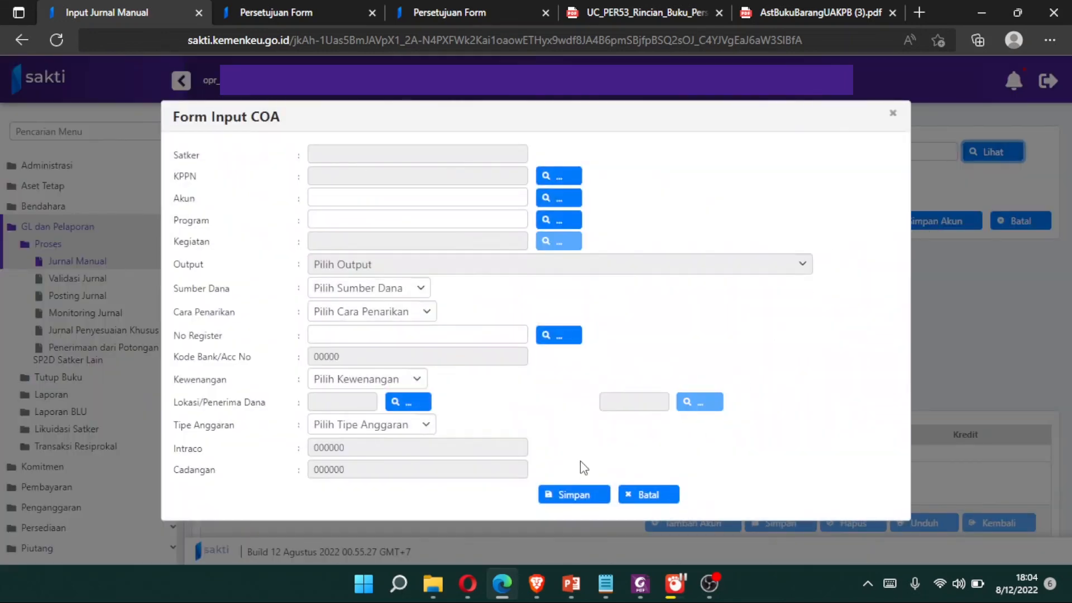
left_click(563, 199)
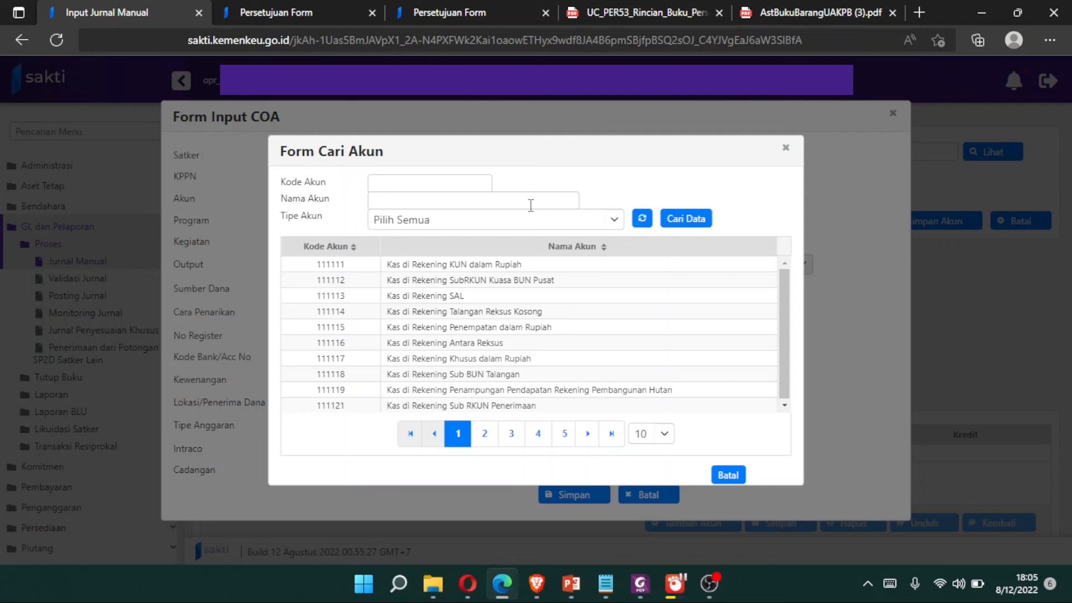
left_click(420, 181)
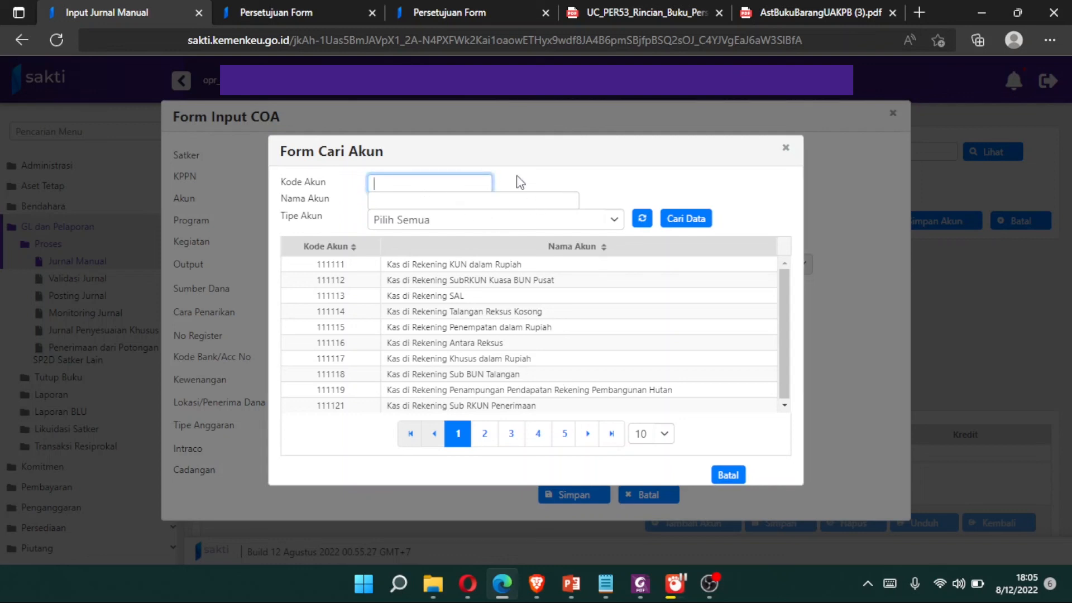
type("523121")
left_click(688, 221)
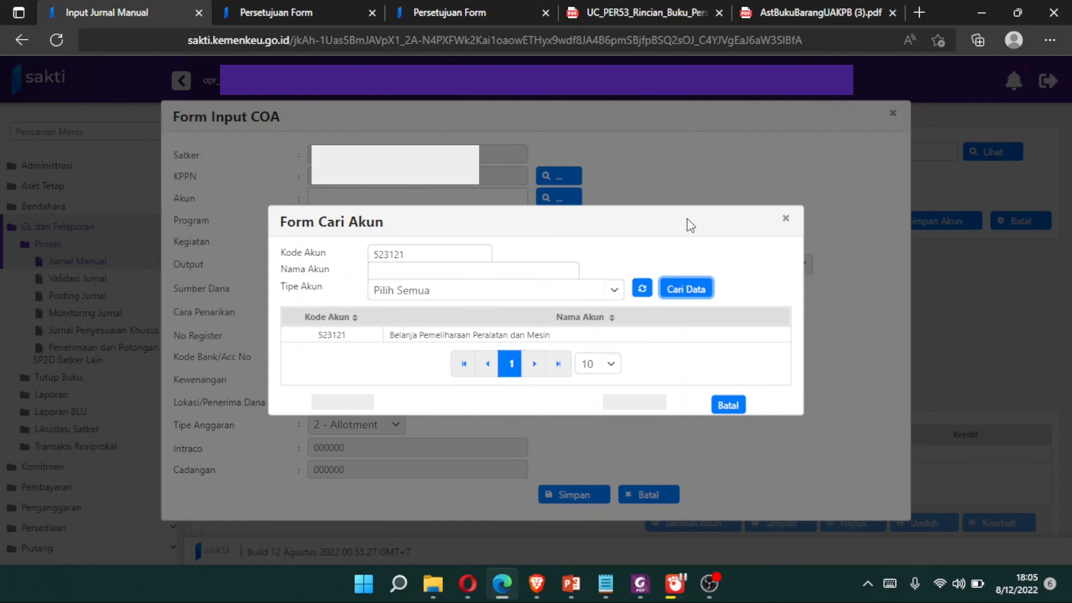
left_click(594, 335)
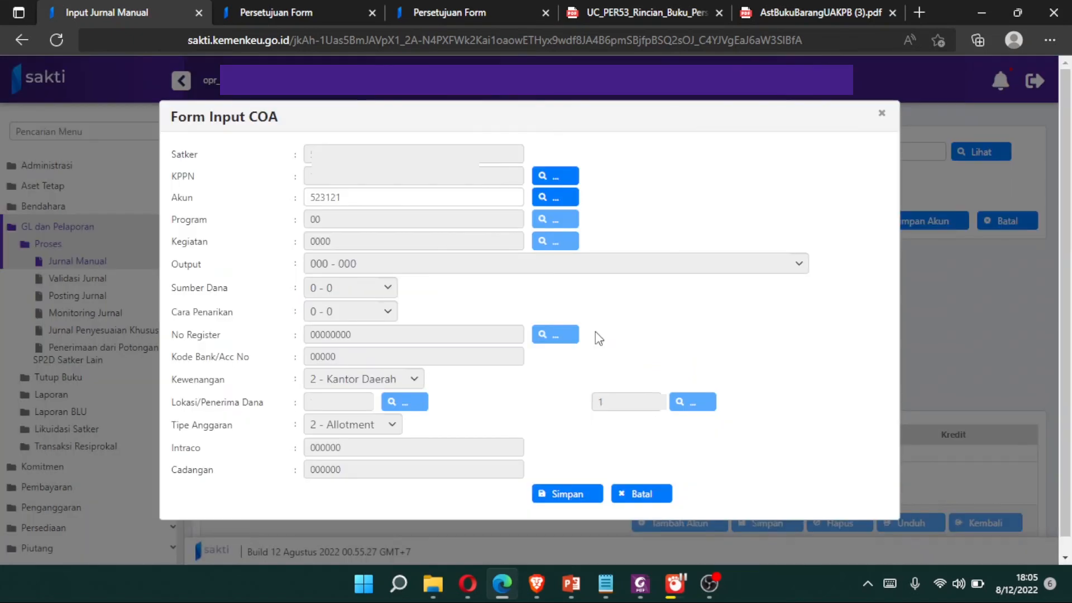
left_click(564, 496)
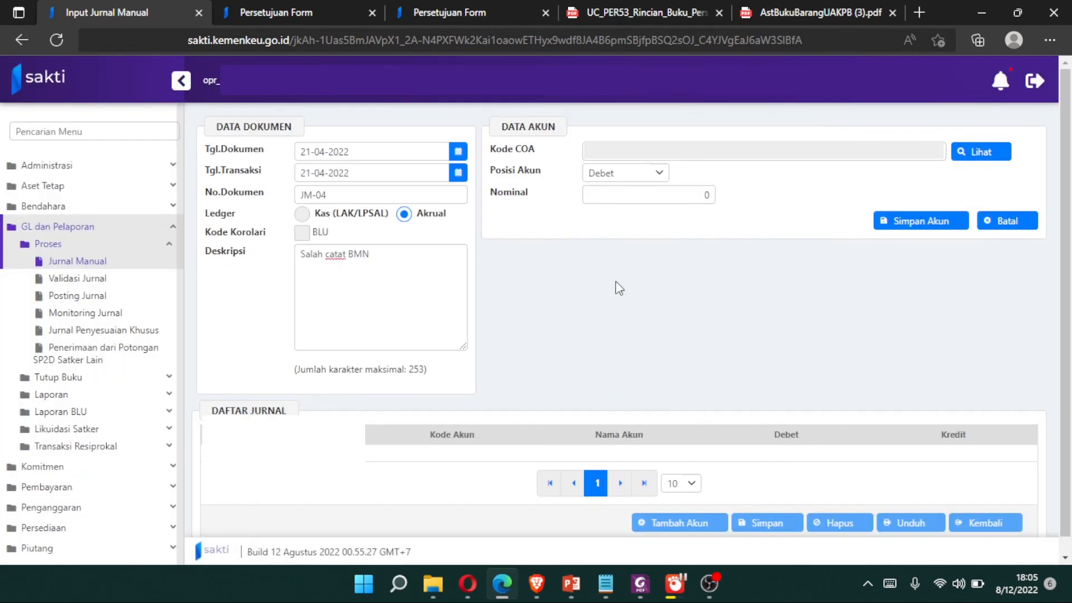
Set the debit line's nominal to 1.000.000 and save the account line to the journal
left_click(616, 192)
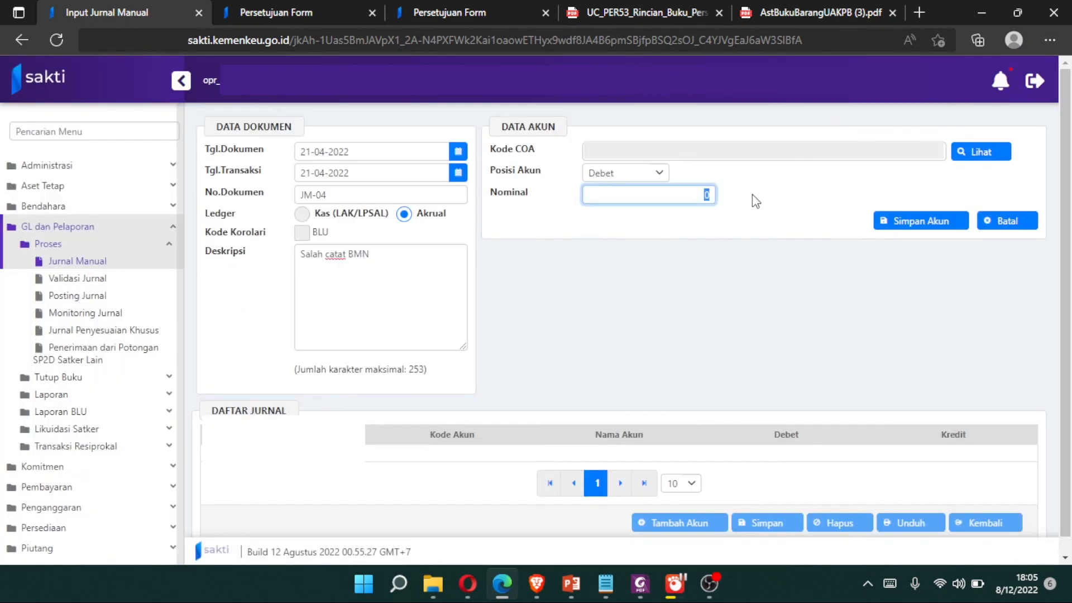
type("1.000.000")
left_click(757, 198)
left_click(903, 220)
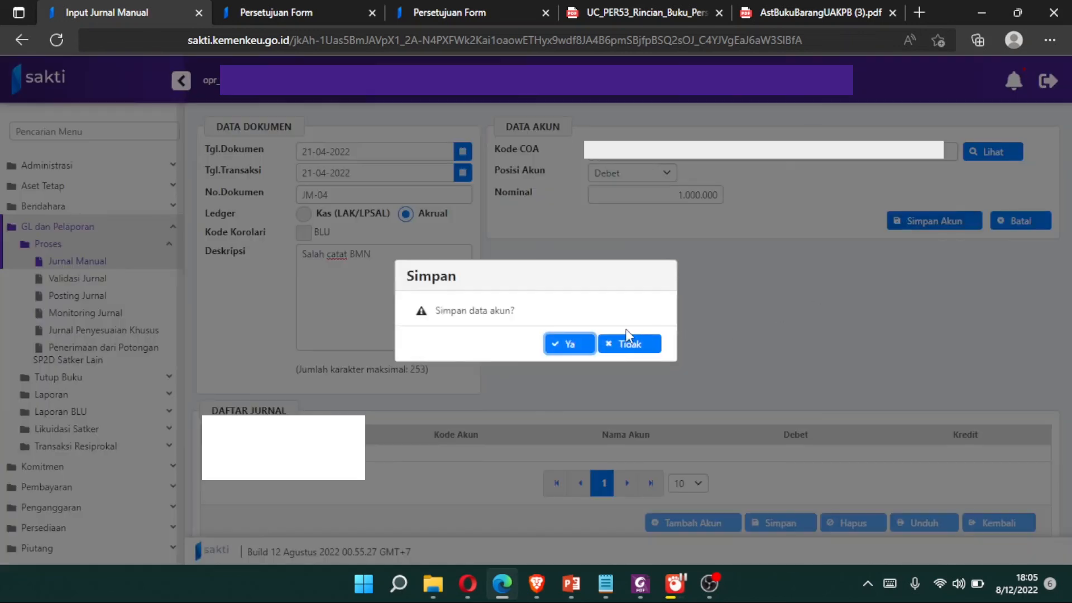
left_click(570, 342)
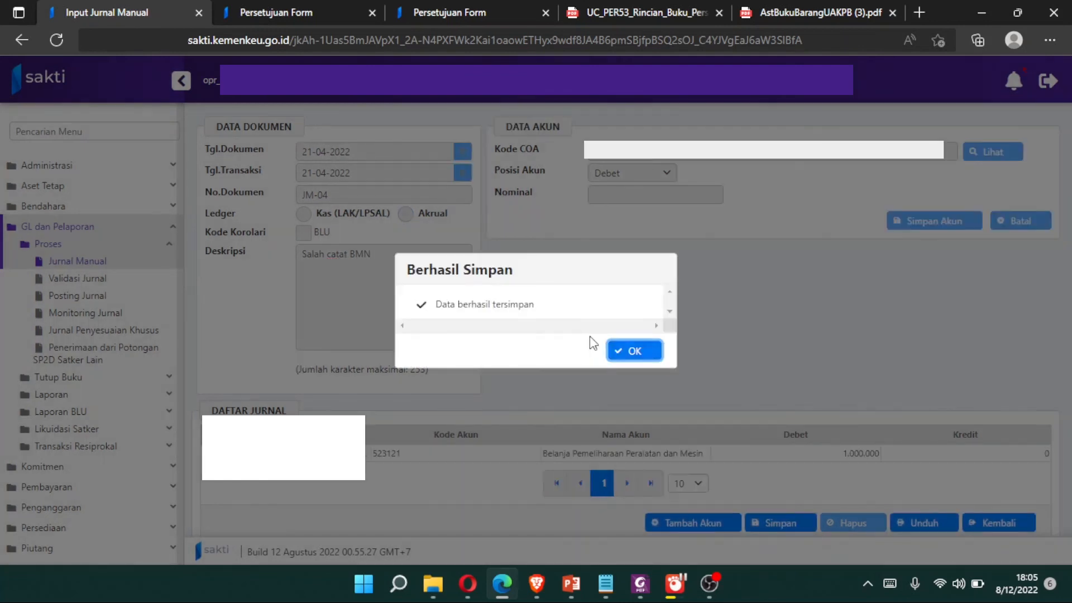
left_click(658, 352)
Add another account line in Kredit position with COA account 391116 (Koreksi Nilai Aset Tetap Non Revaluasi)
left_click(681, 527)
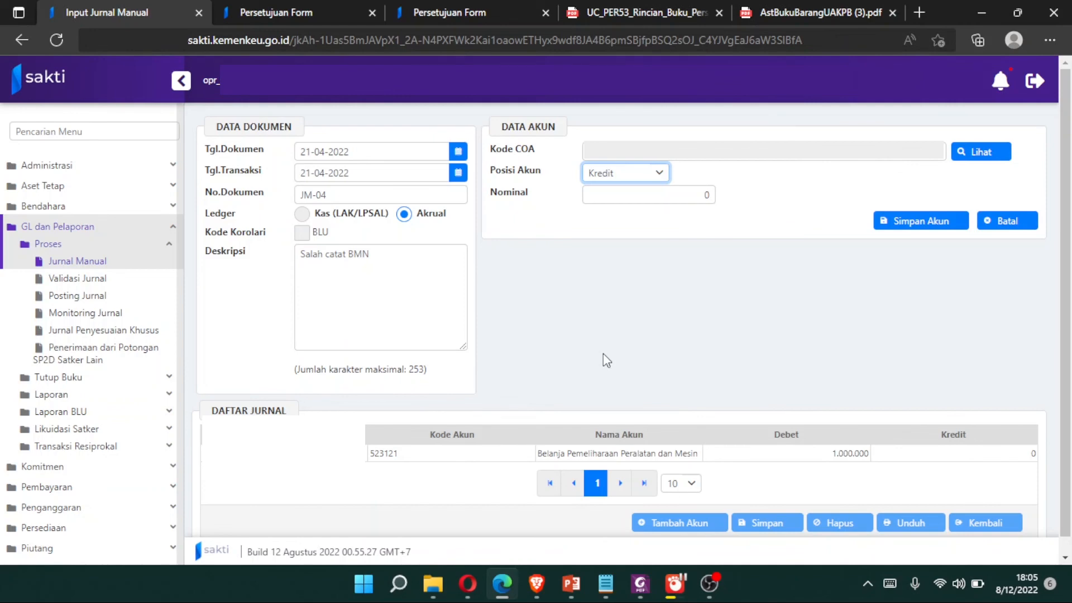
left_click(980, 151)
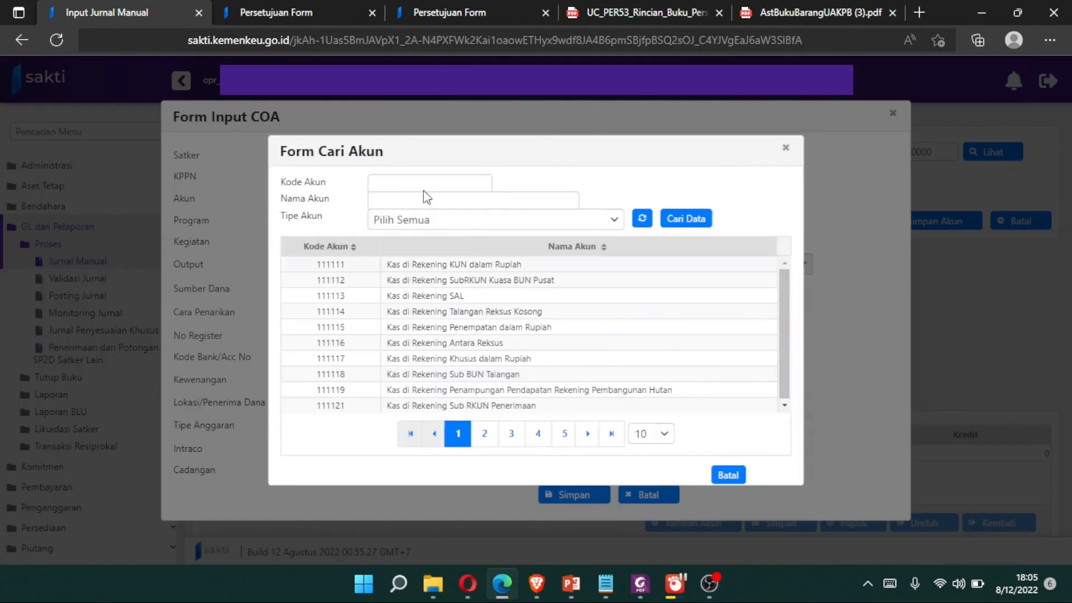
left_click(424, 185)
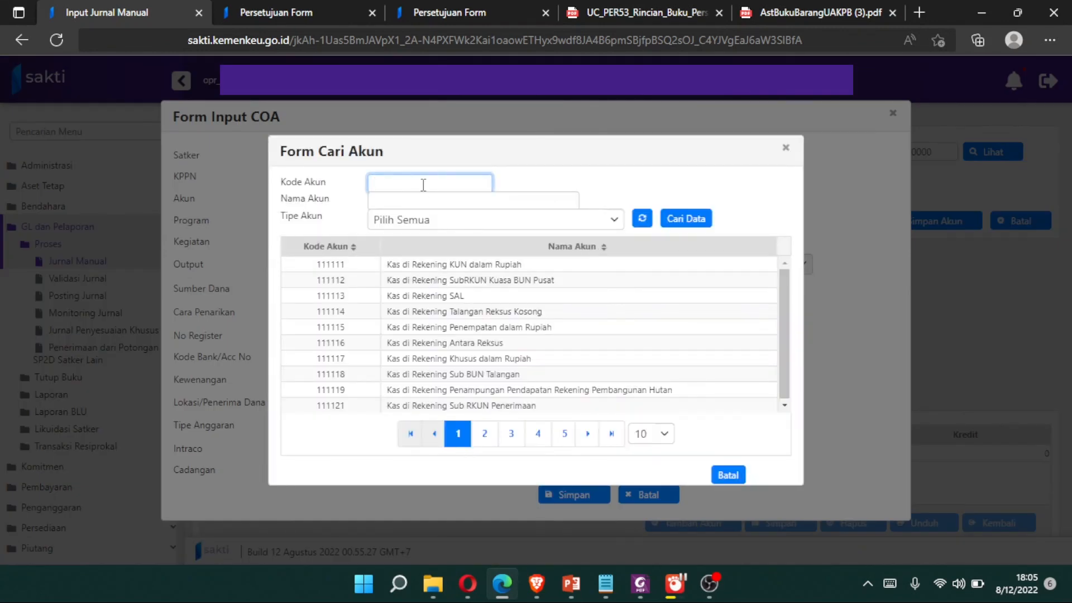
type("391116")
left_click(688, 221)
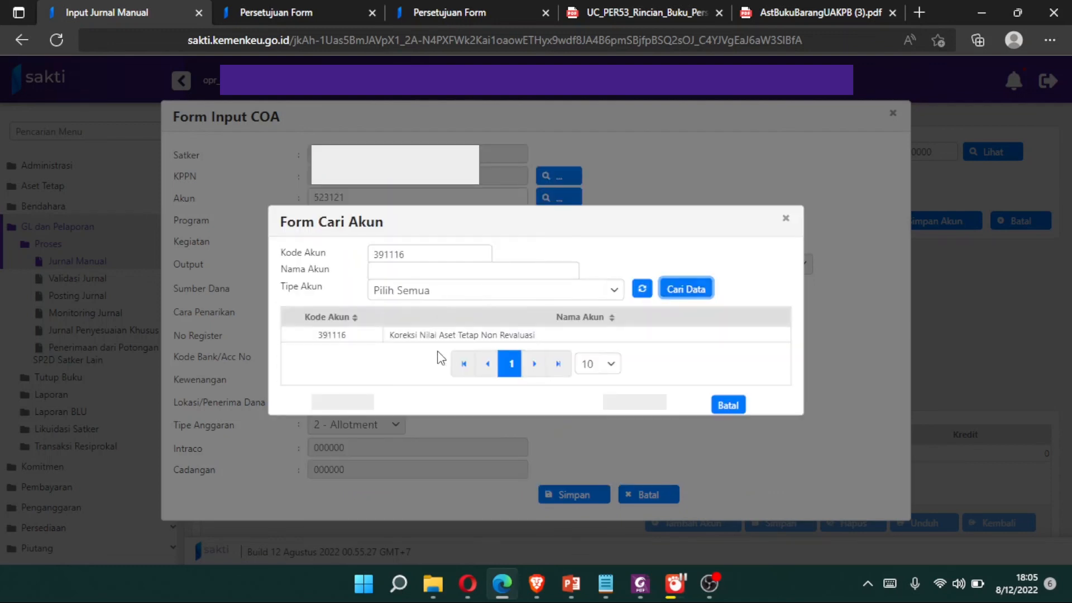
left_click(444, 336)
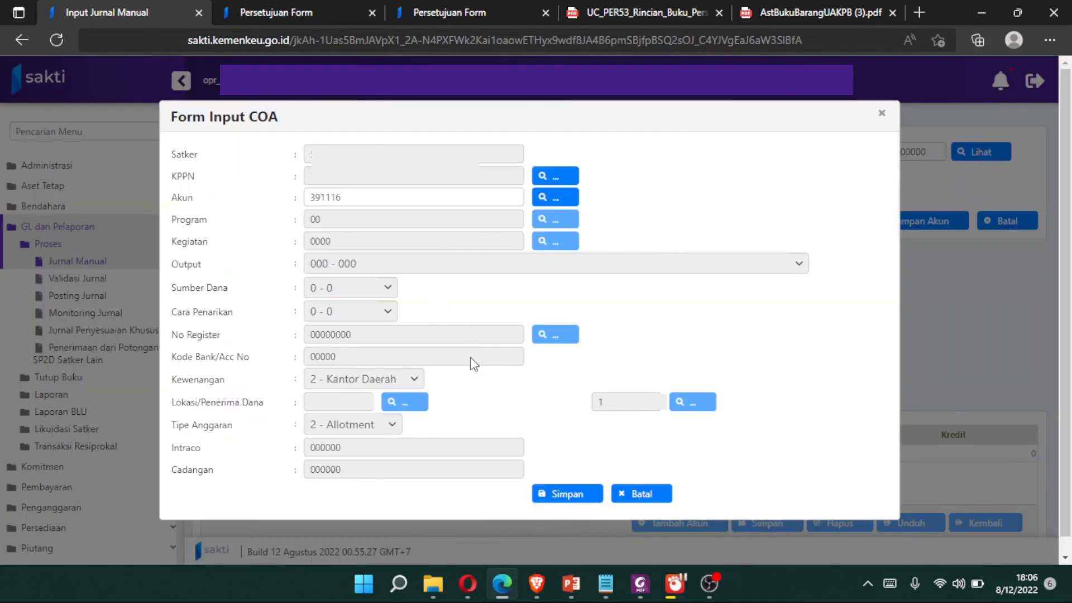
left_click(573, 497)
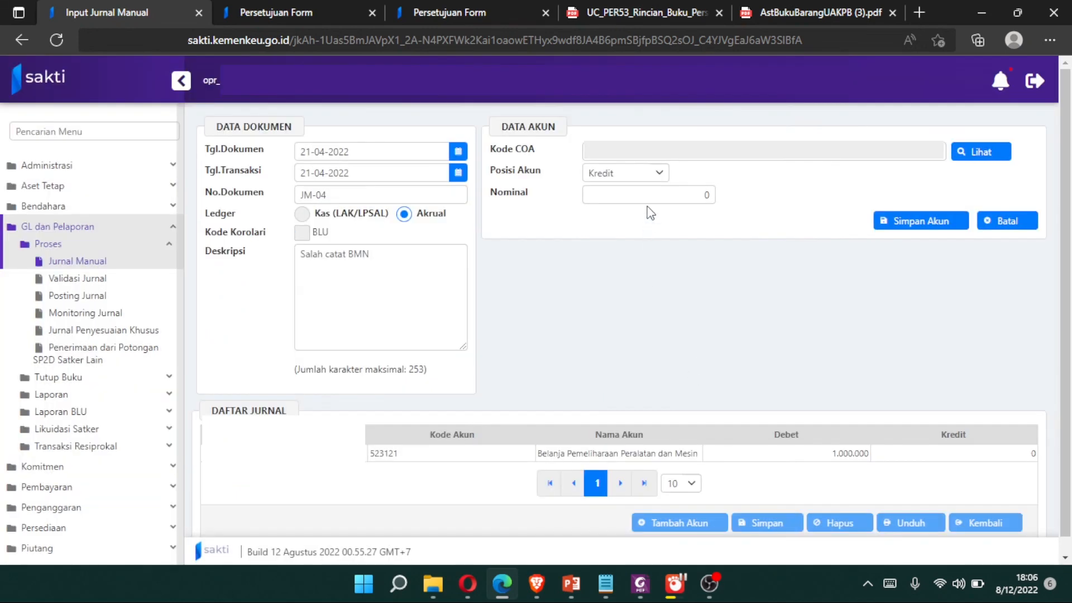
Set the credit line's nominal to 1.000.000 and save the account line to the journal
double_click(715, 196)
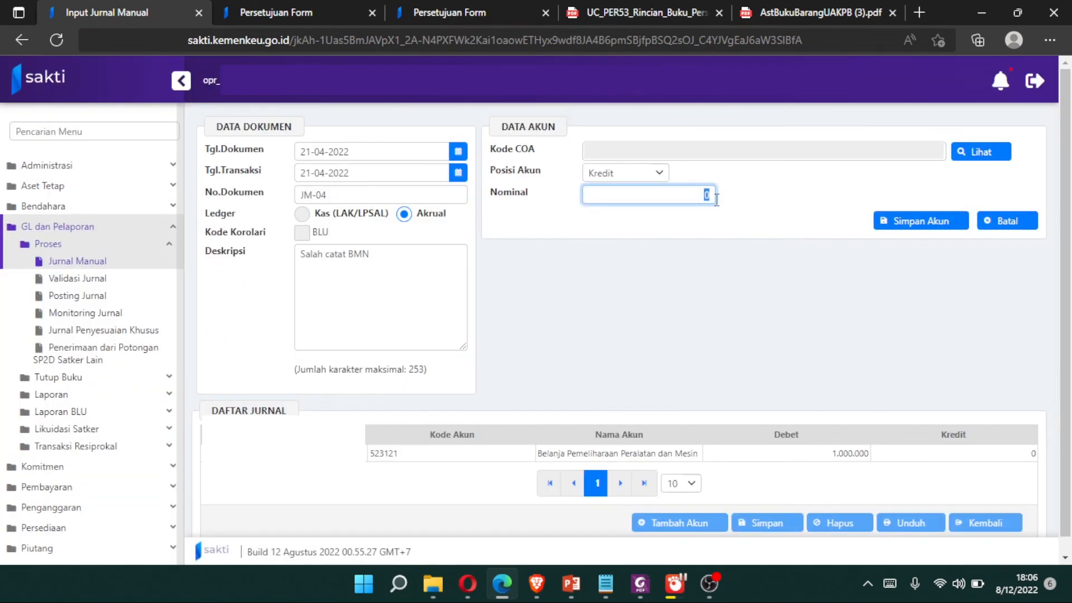
type("1000000")
left_click(940, 223)
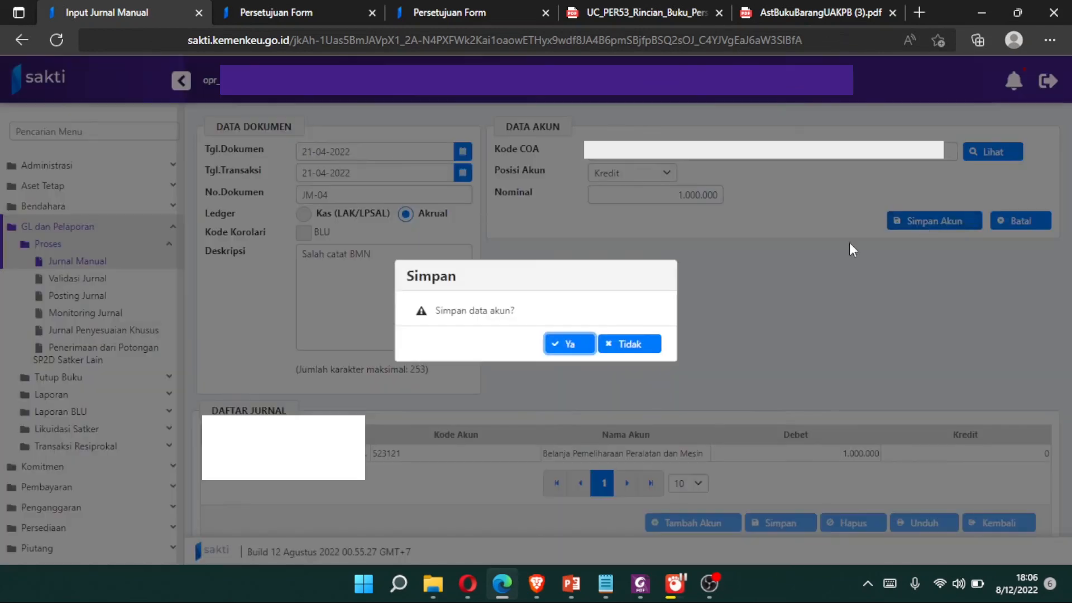
left_click(560, 358)
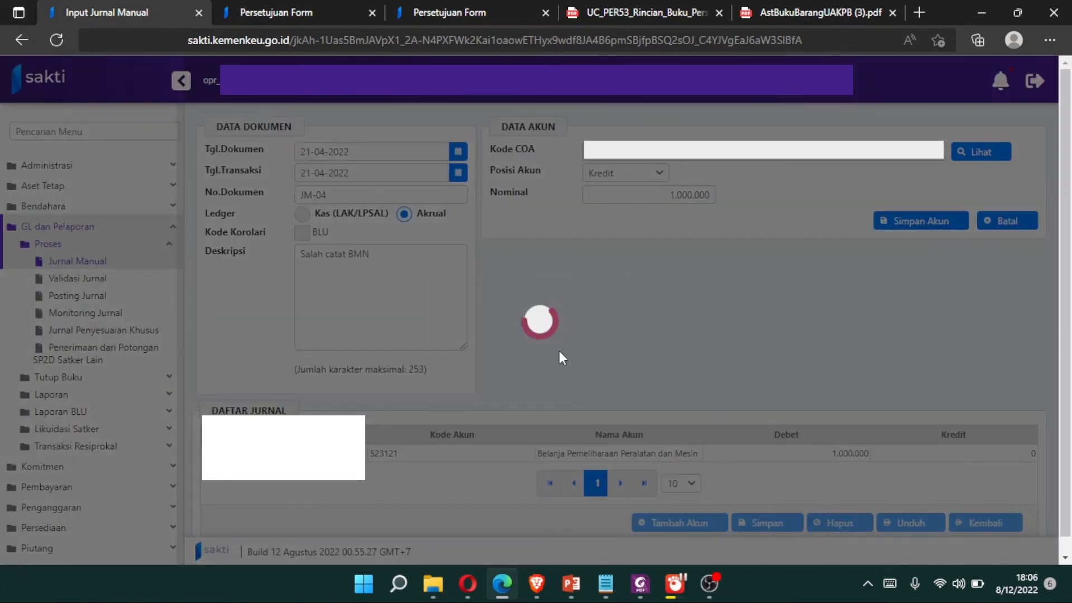
left_click(635, 350)
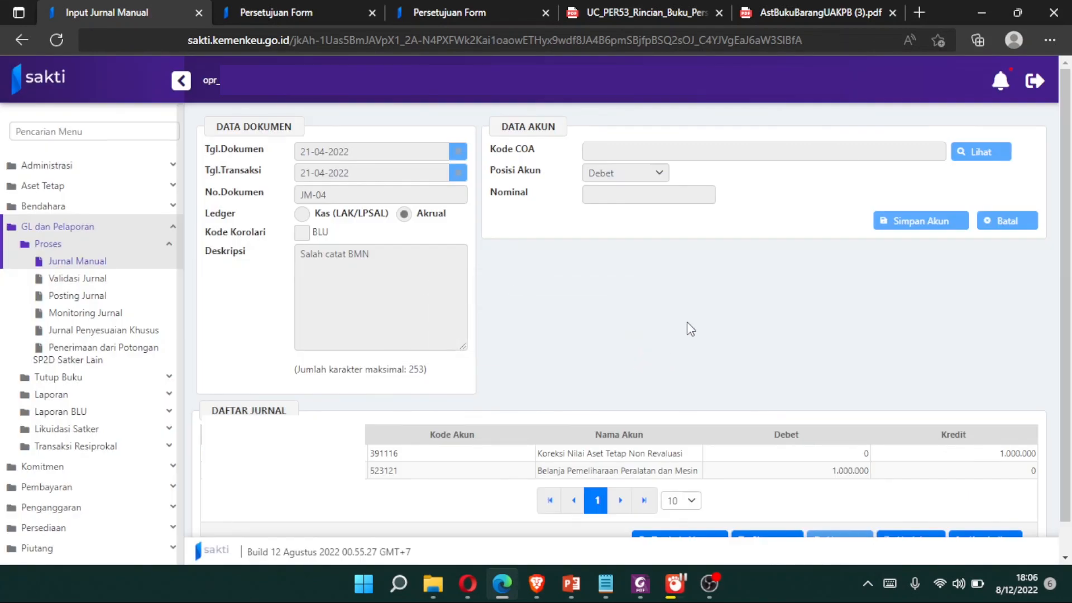
Review the account position and nominal of the 523121 and 391116 lines in the journal list
left_click(579, 473)
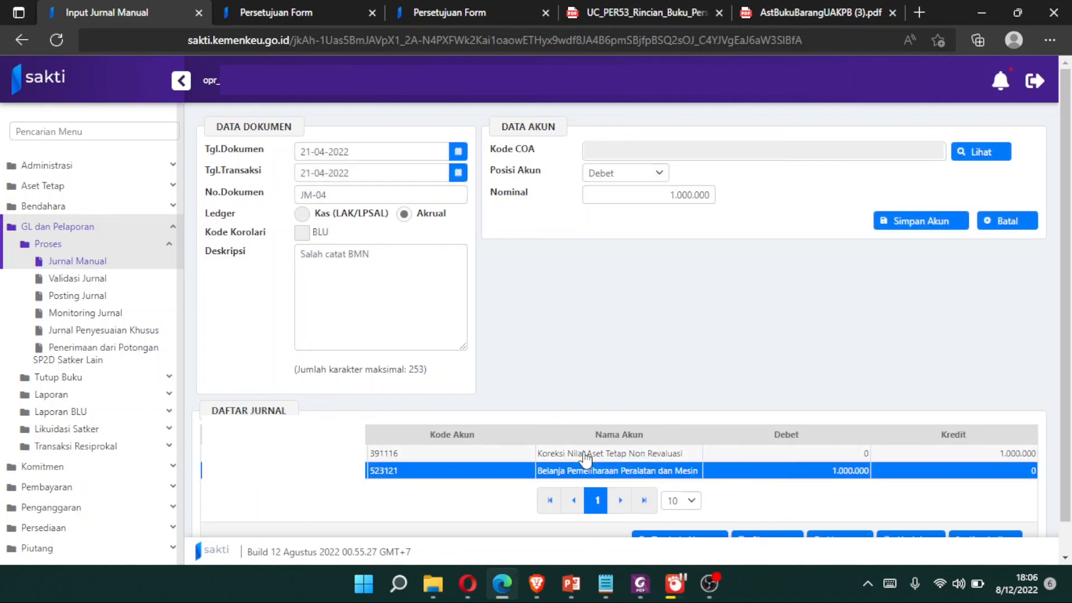
left_click(585, 455)
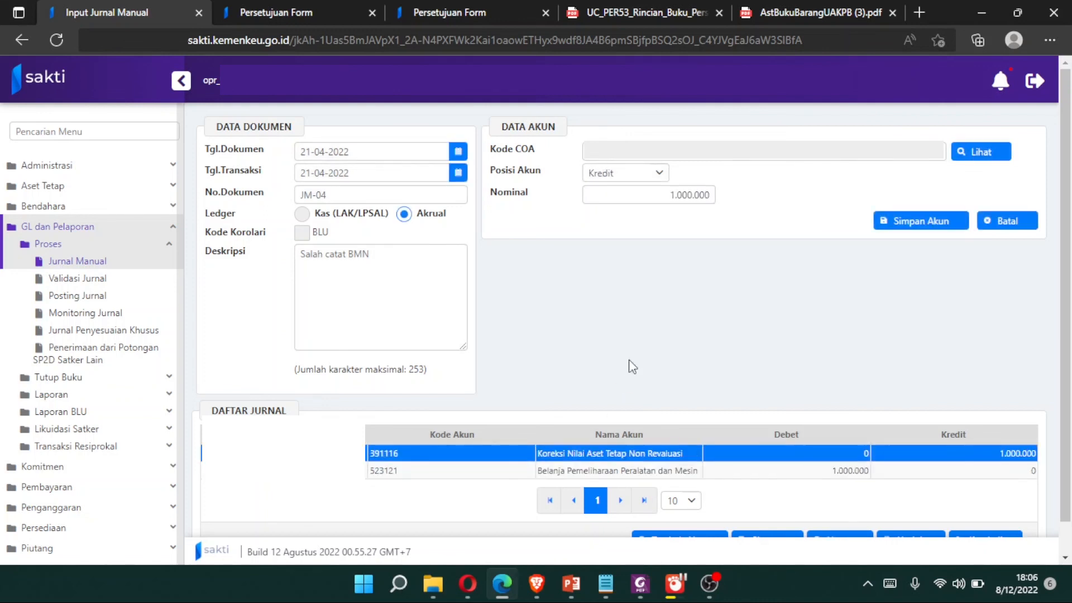
left_click(641, 472)
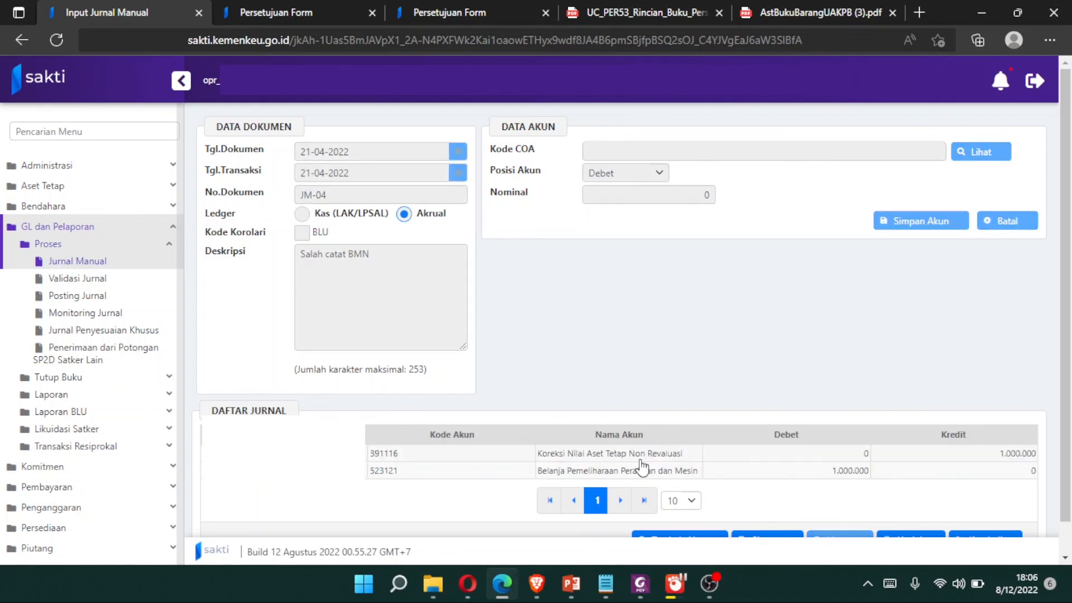